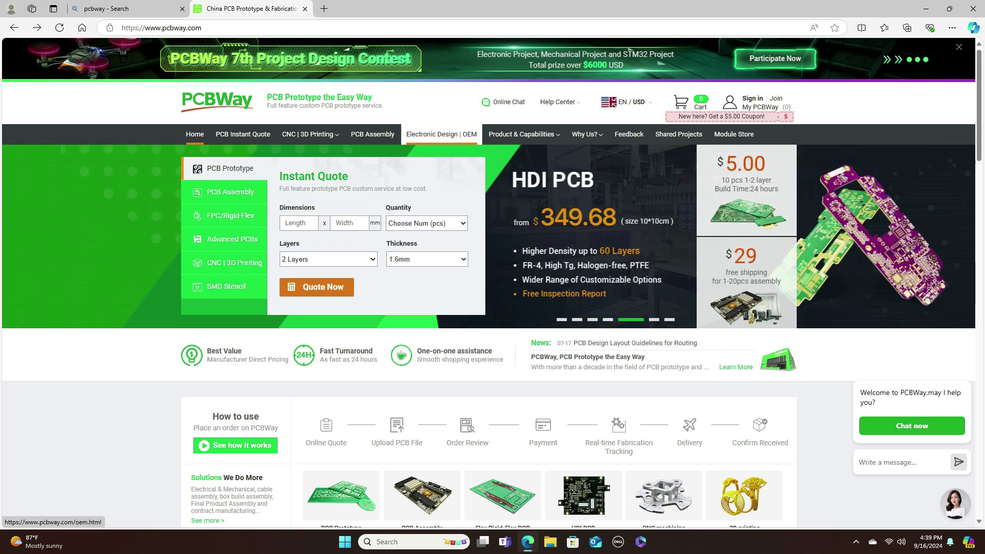
- Show the account dropdown under the Sign in / My PCBWay header on pcbway.com
mouse_move(752, 99)
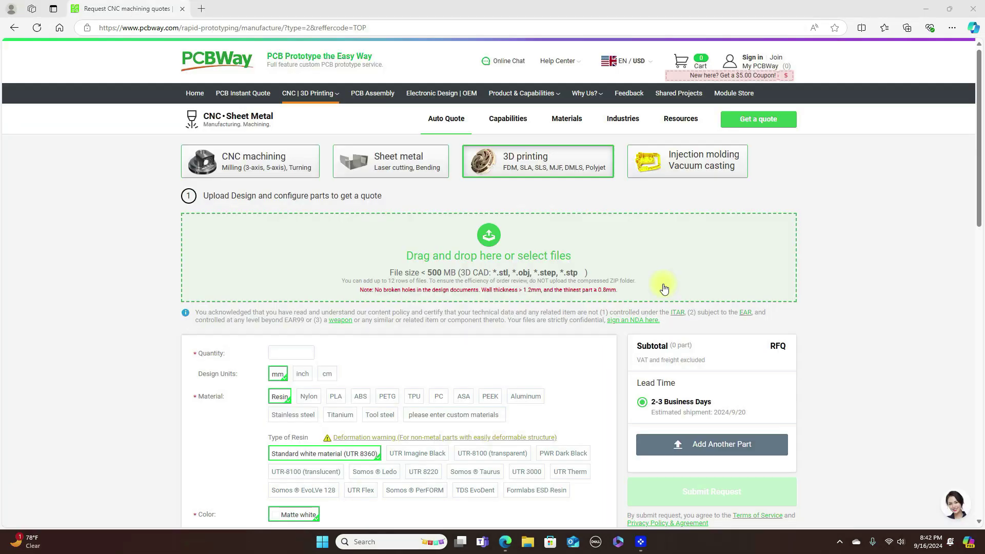
- Drag the Body4 clip file from the Desktop onto the 3D printing quote drop zone
click(513, 254)
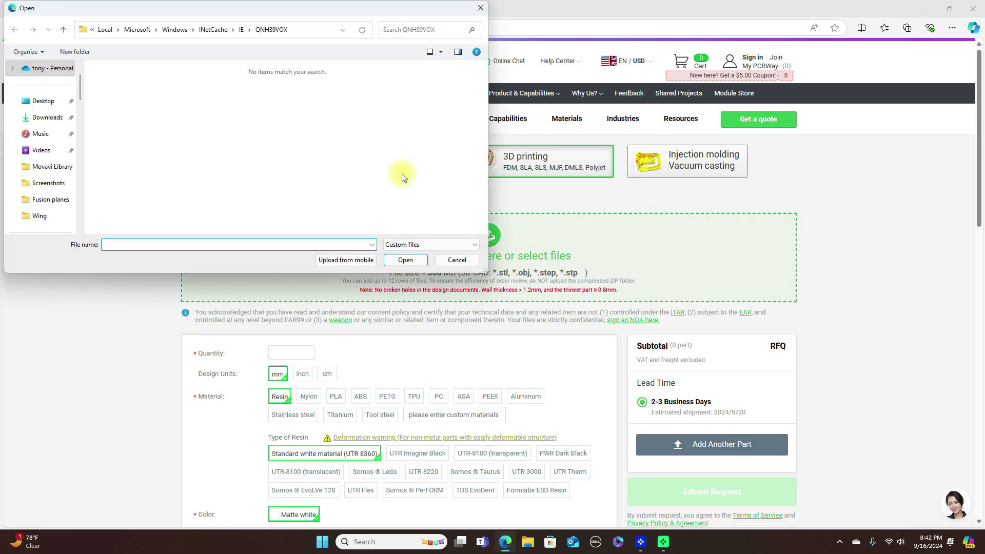
click(43, 100)
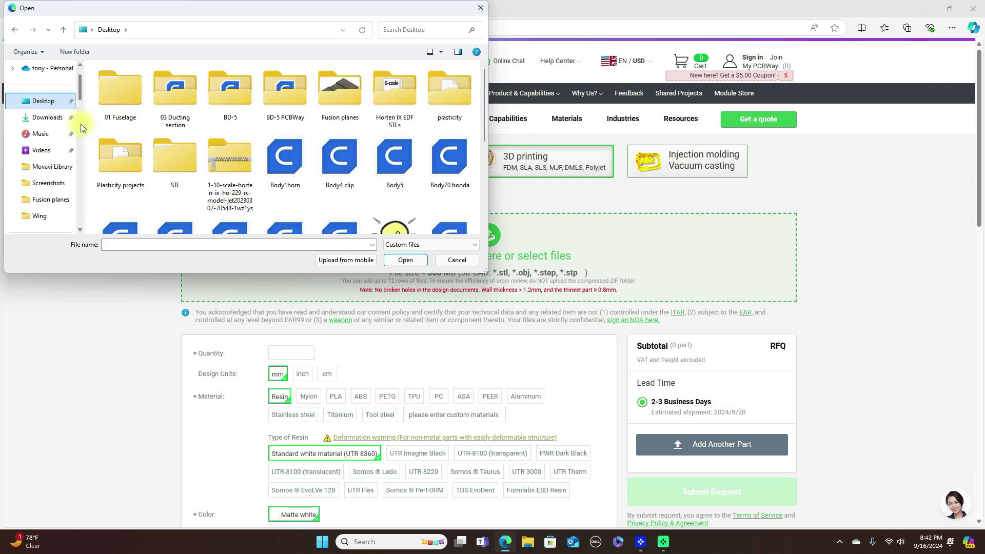
scroll(79, 121, down, 3)
drag(332, 162, 544, 294)
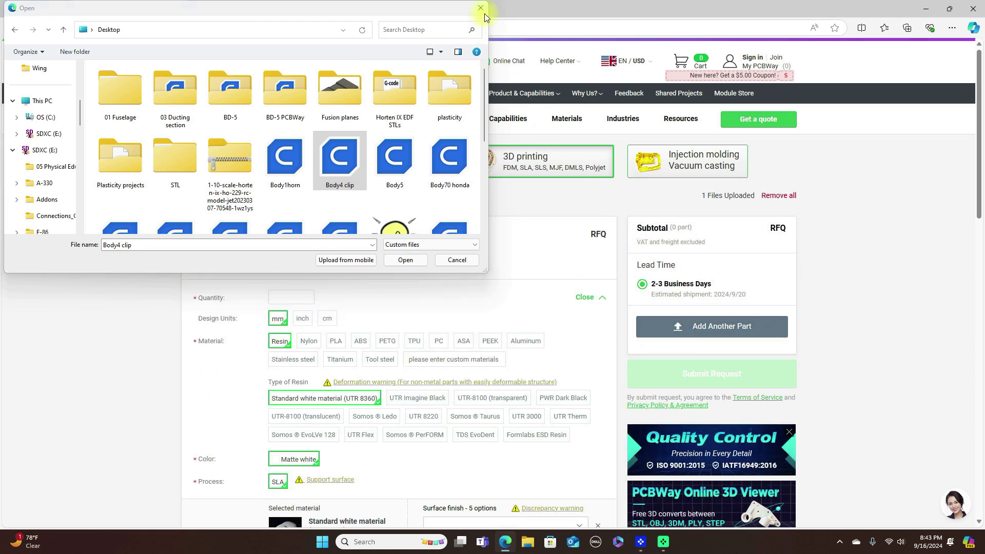
click(484, 12)
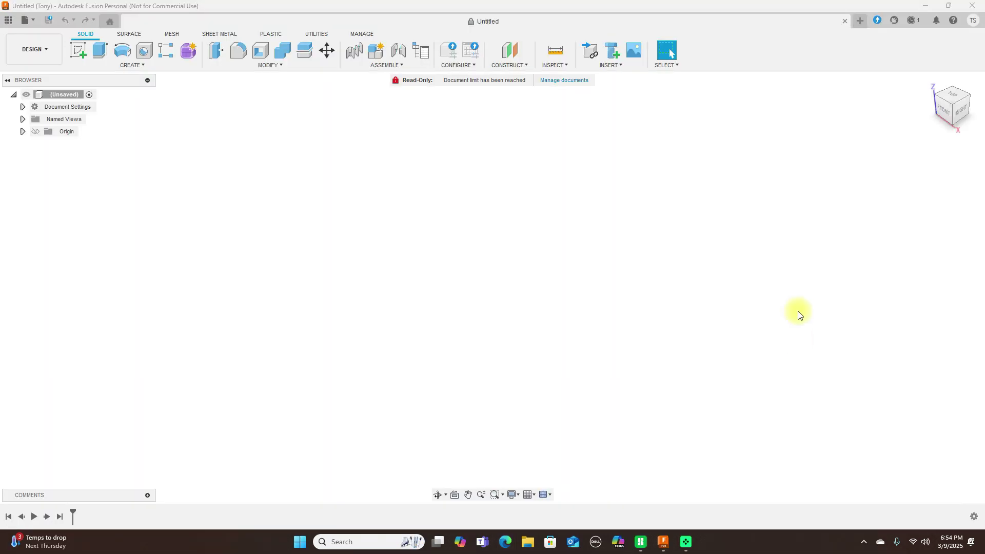
- Open the Fuselage test 1 design from the Desktop using Open from my computer
click(959, 109)
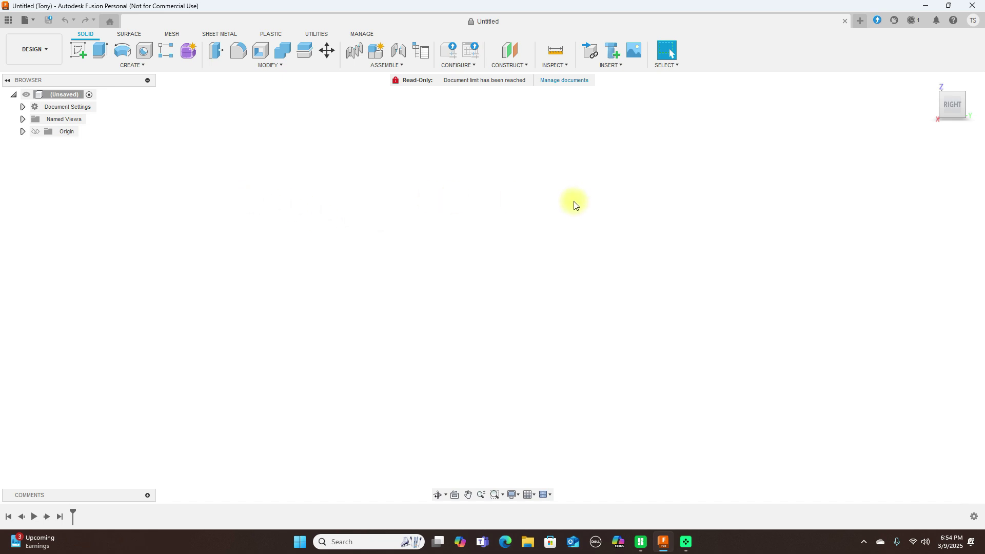
click(32, 22)
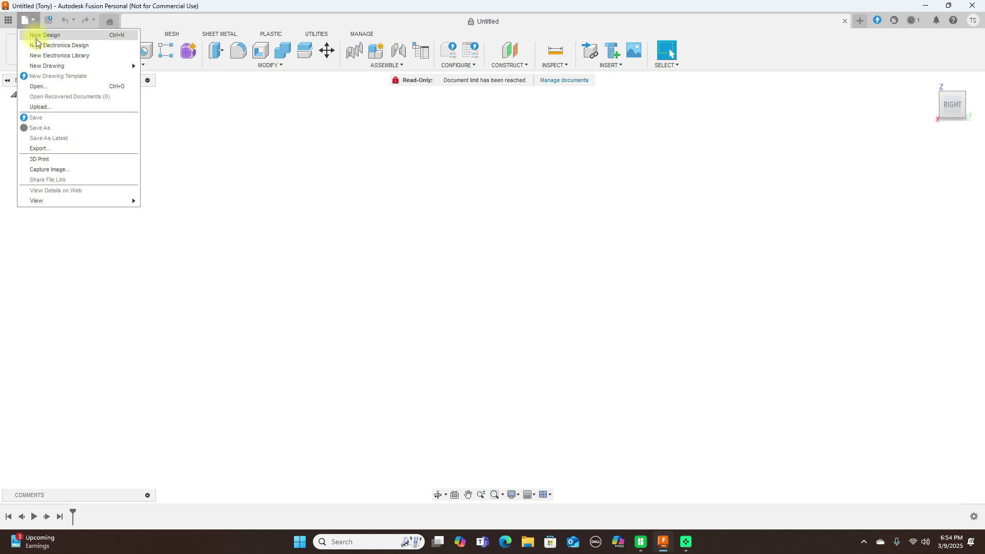
click(39, 86)
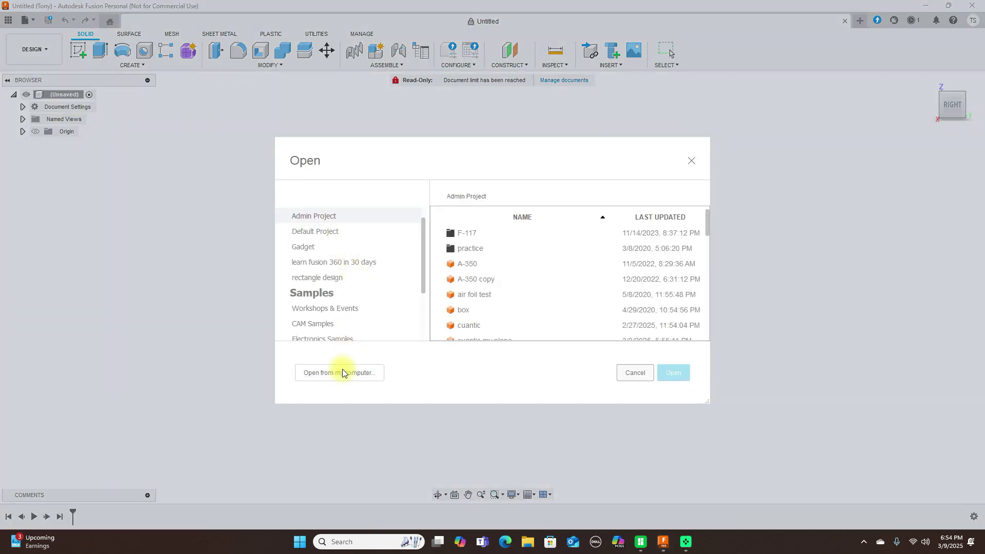
click(342, 373)
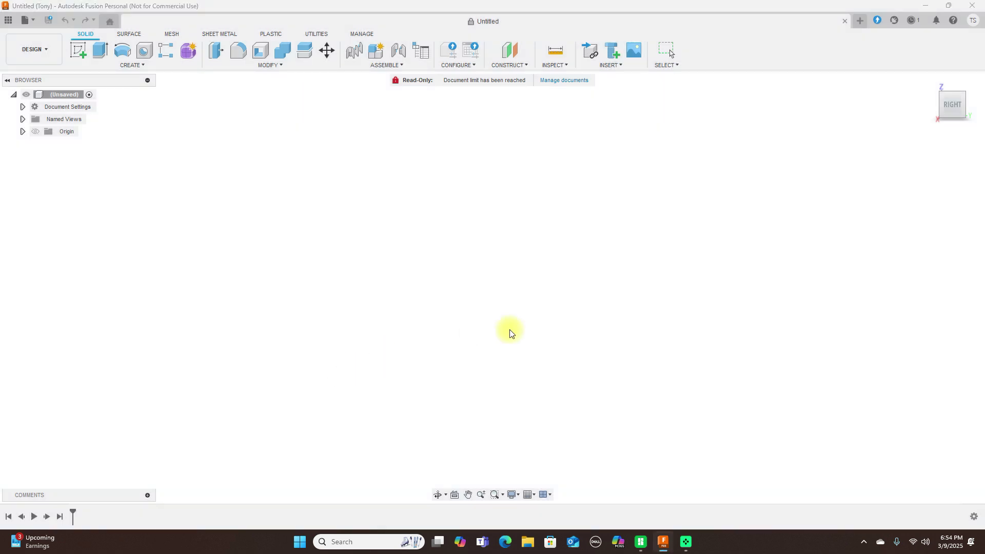
scroll(486, 155, down, 4)
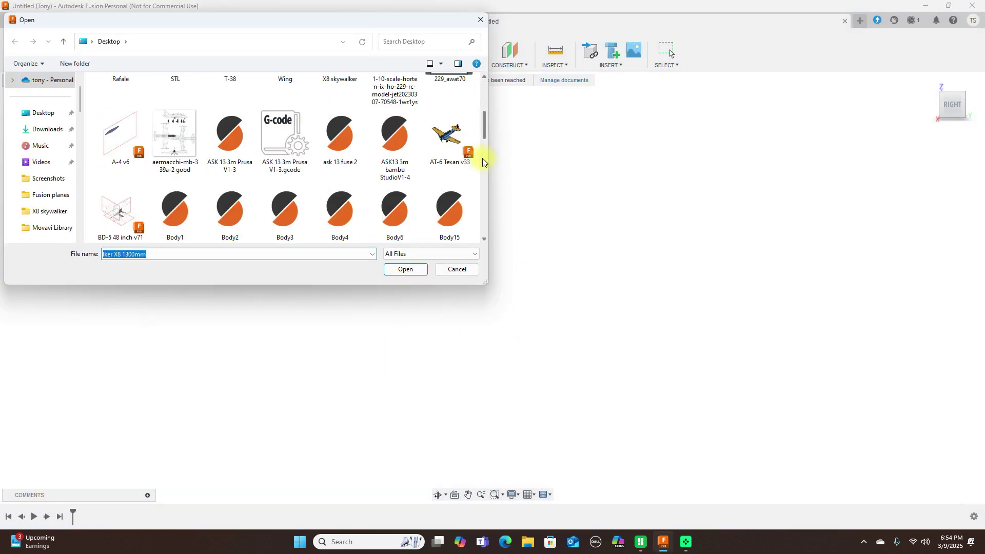
scroll(482, 158, down, 3)
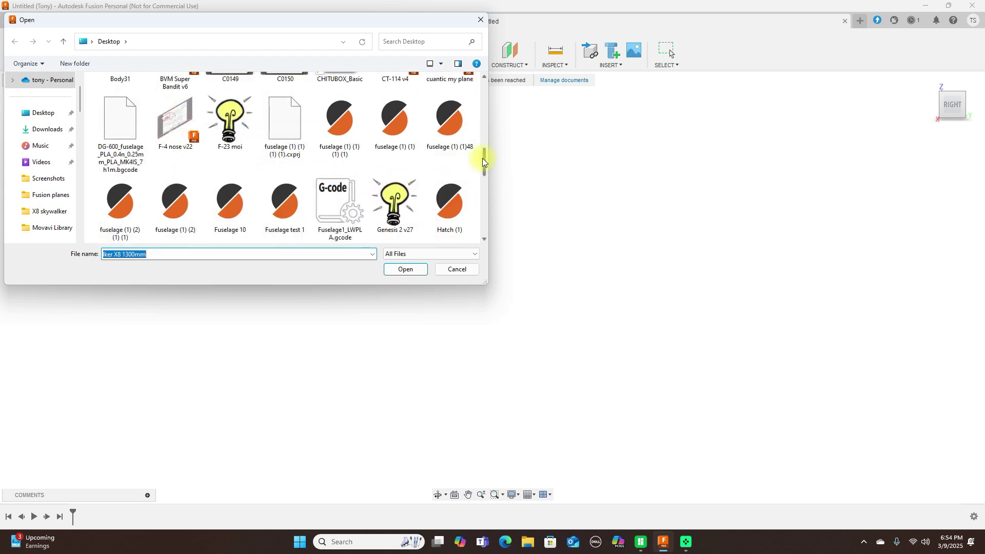
click(285, 204)
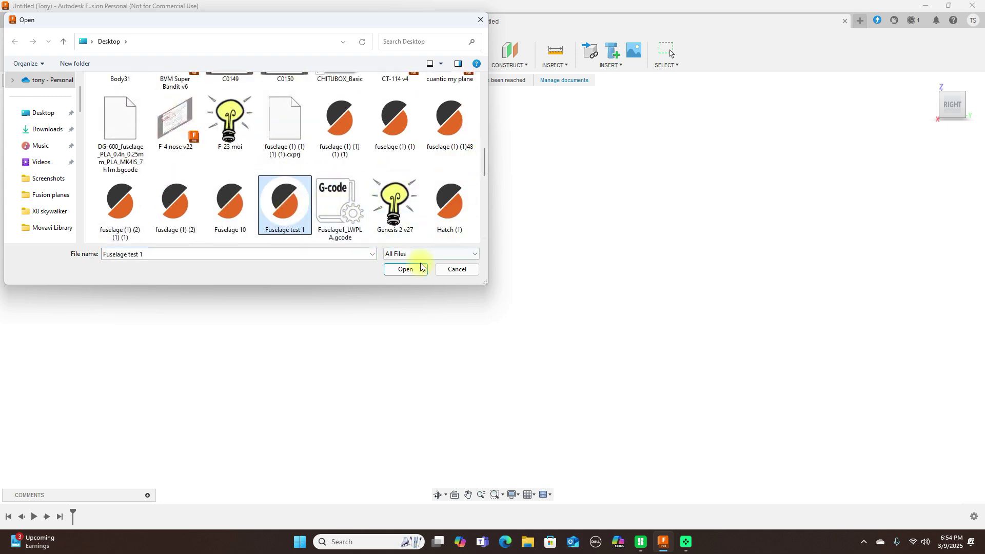
click(420, 268)
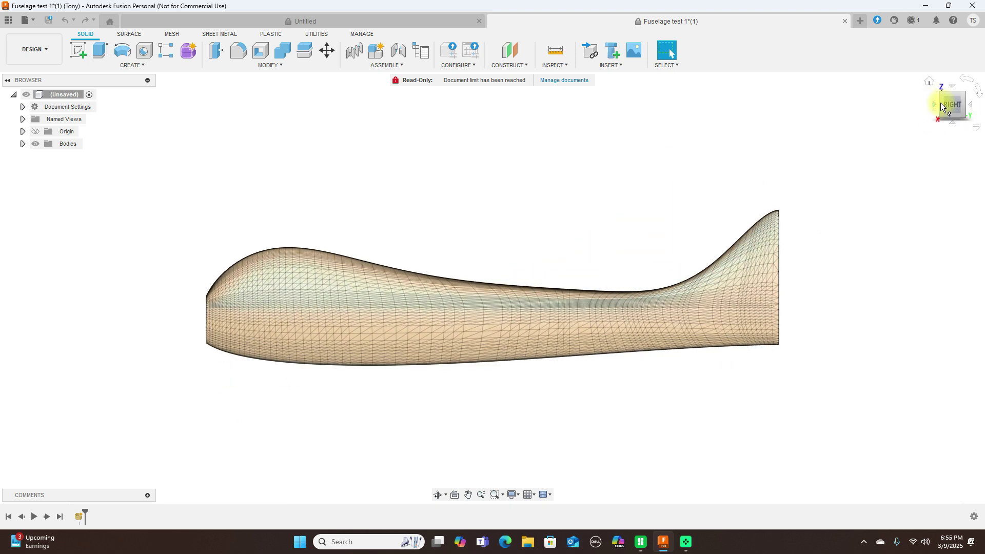
- Expand Bodies to reveal MeshBody1, toggle its visibility, and view the fuselage from the right
mouse_move(941, 103)
mouse_down()
mouse_move(960, 103)
mouse_move(37, 109)
mouse_move(84, 108)
mouse_up()
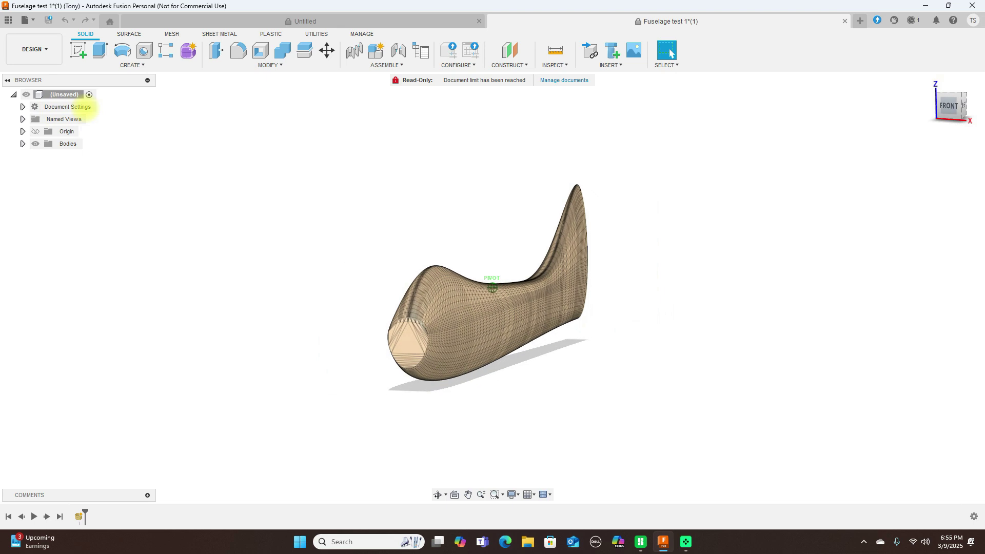
click(22, 144)
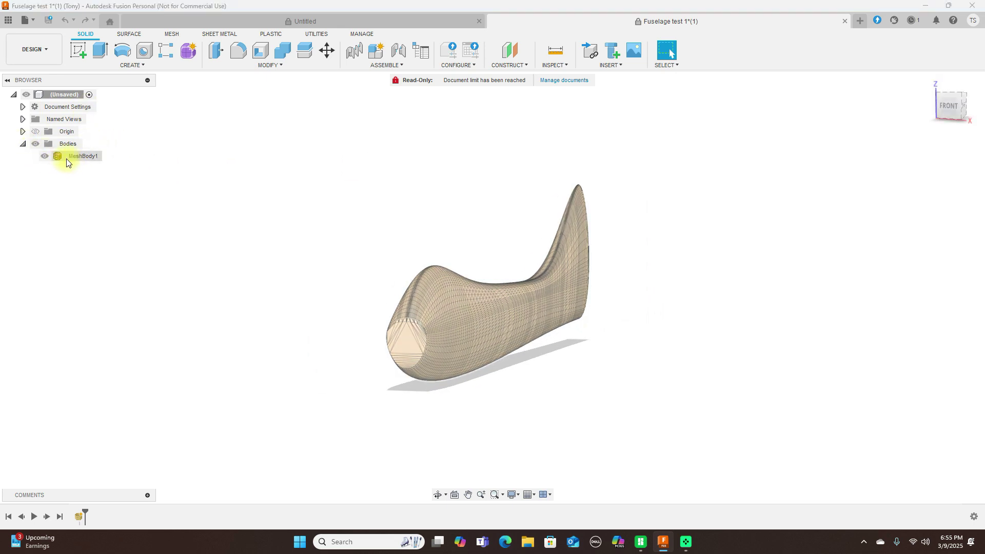
click(44, 156)
click(45, 156)
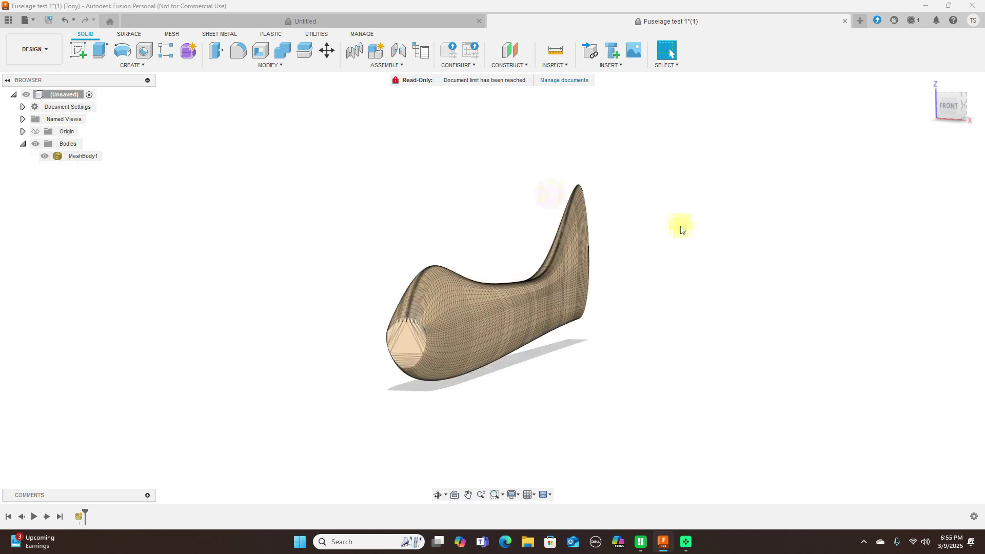
click(964, 109)
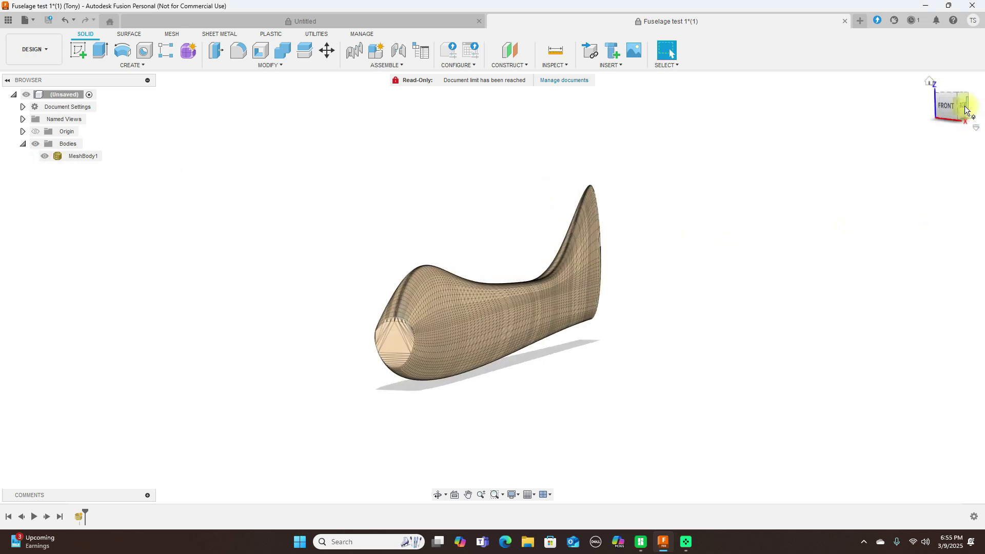
click(965, 109)
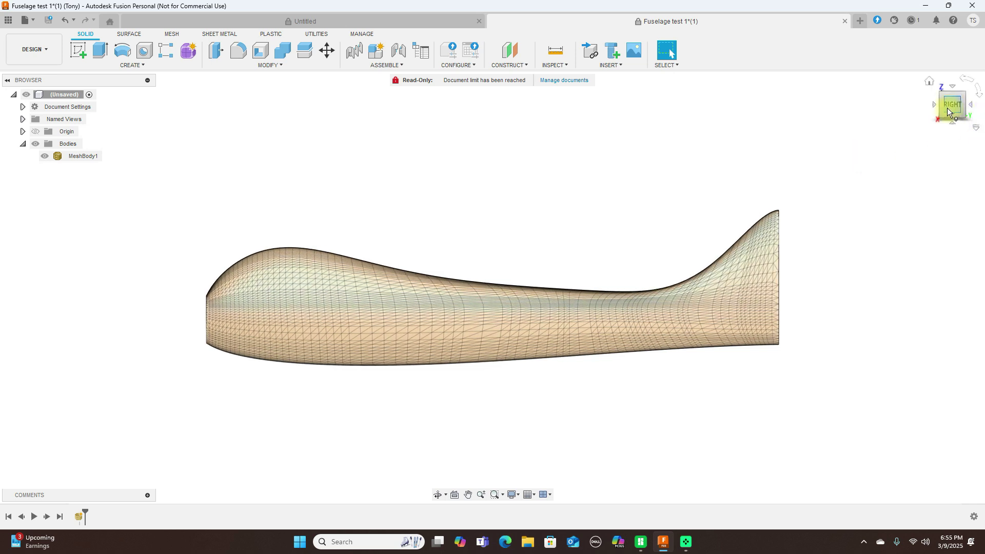
mouse_move(942, 112)
mouse_down()
mouse_move(39, 119)
mouse_move(951, 108)
mouse_up()
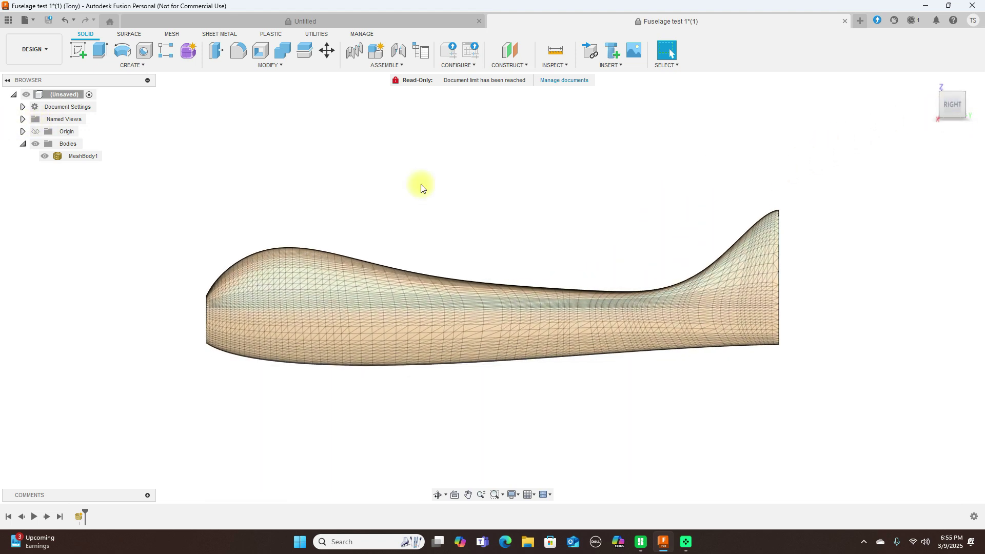
scroll(257, 169, down, 2)
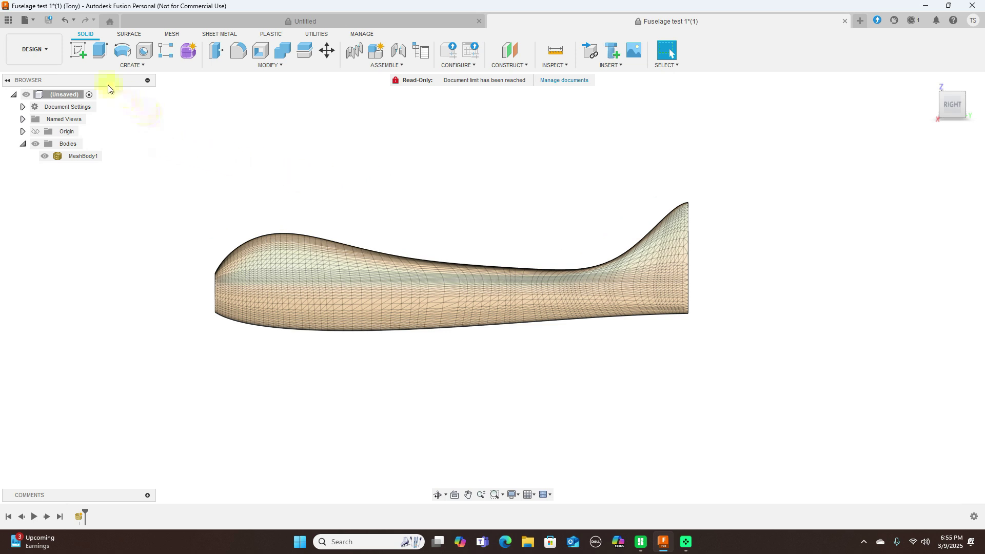
- Start a new sketch on the side-view origin plane and frame the fuselage side-on
click(83, 53)
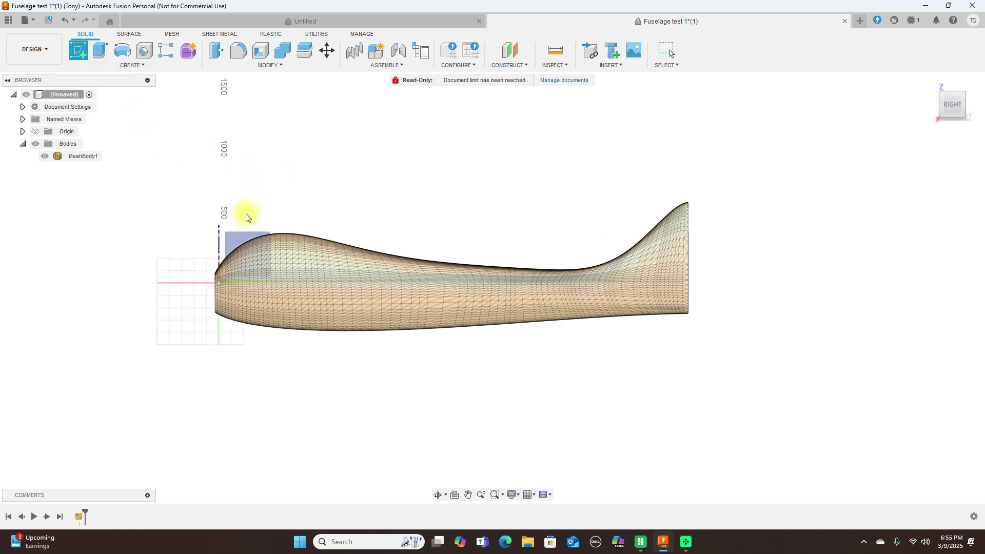
click(247, 243)
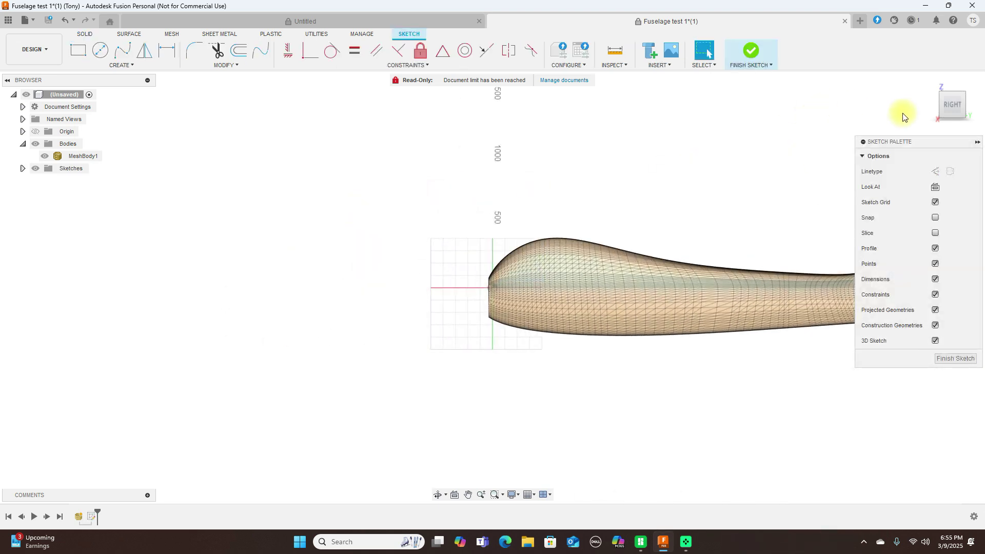
click(933, 106)
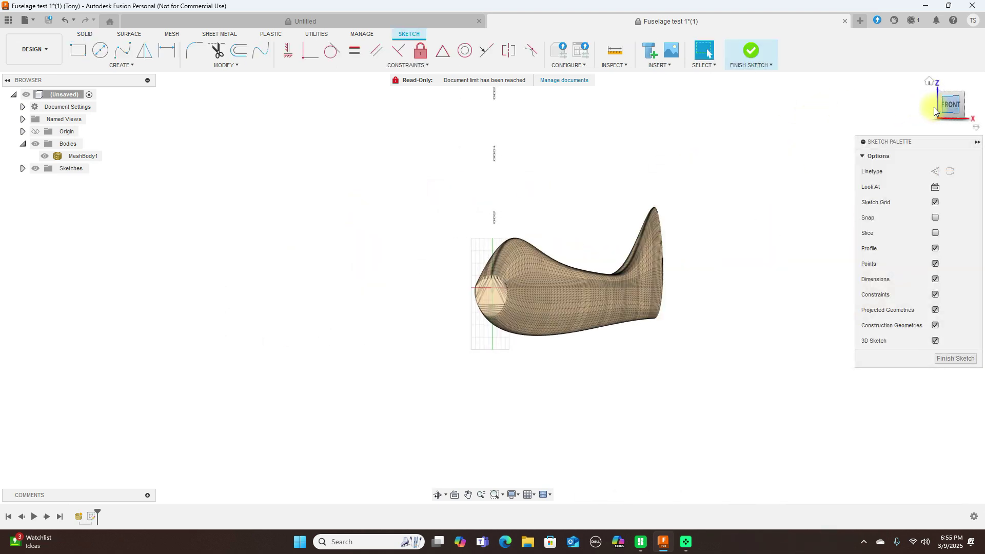
click(970, 105)
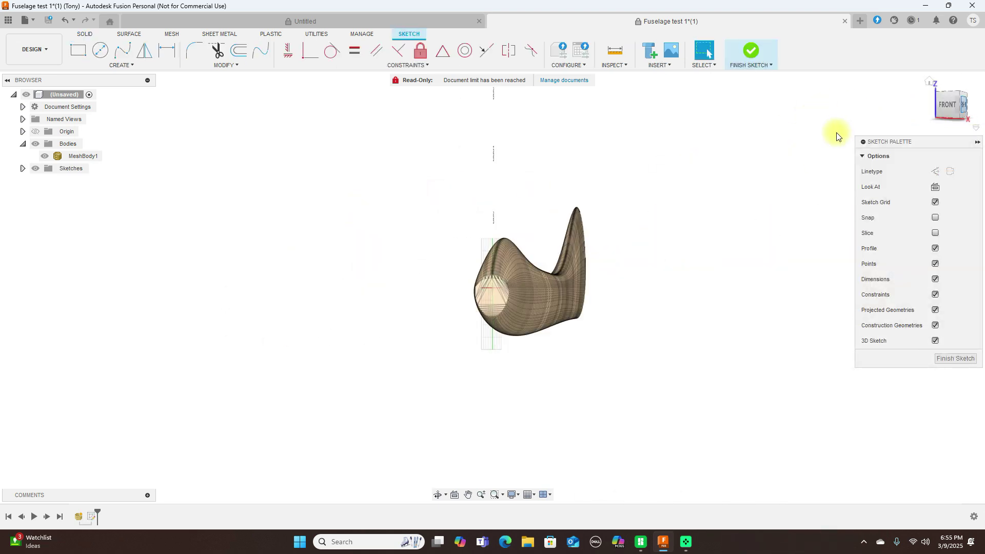
middle_drag(547, 142, 334, 126)
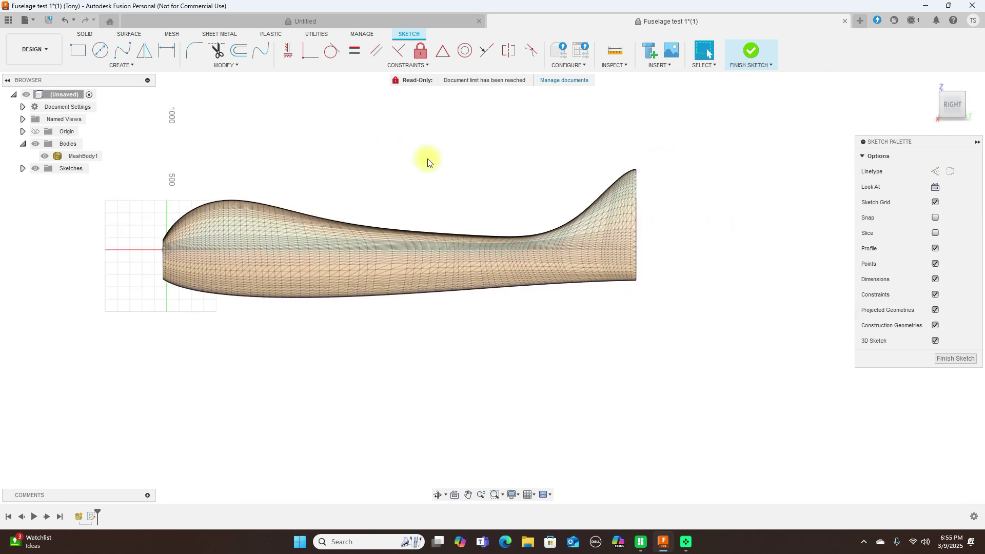
middle_drag(425, 158, 482, 160)
- Draw a two-point rectangle from above the tail to below the nose, then finish the sketch
click(77, 51)
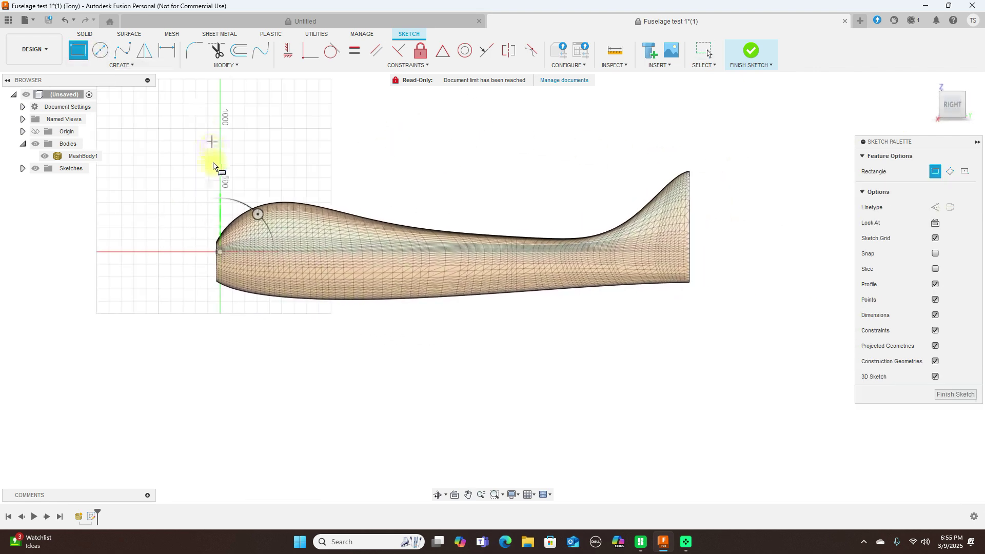
click(714, 155)
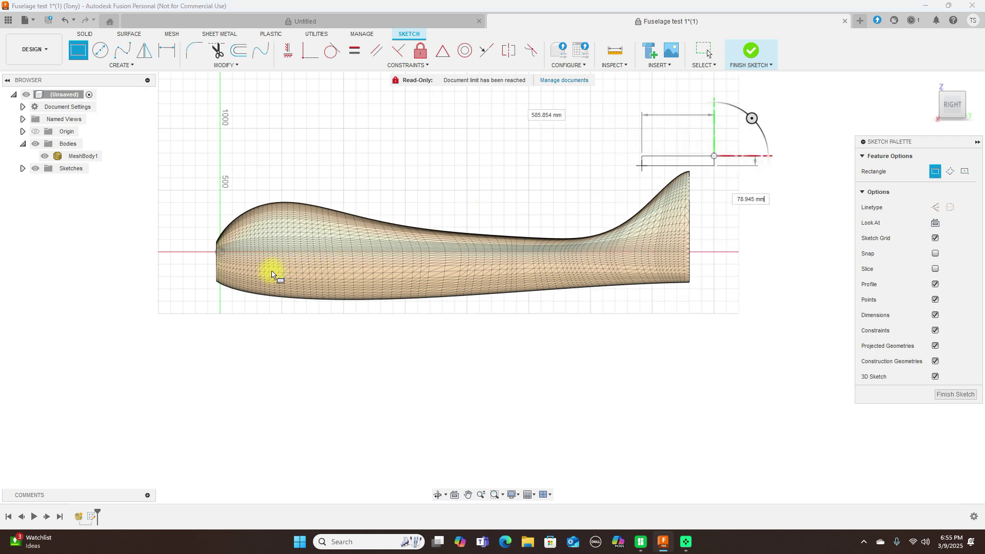
click(185, 345)
right_click(185, 346)
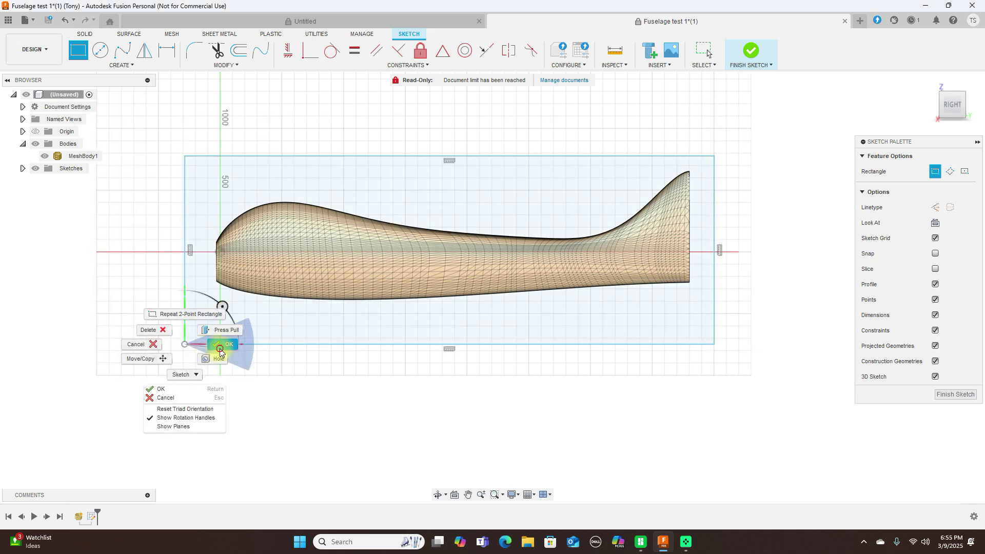
click(221, 345)
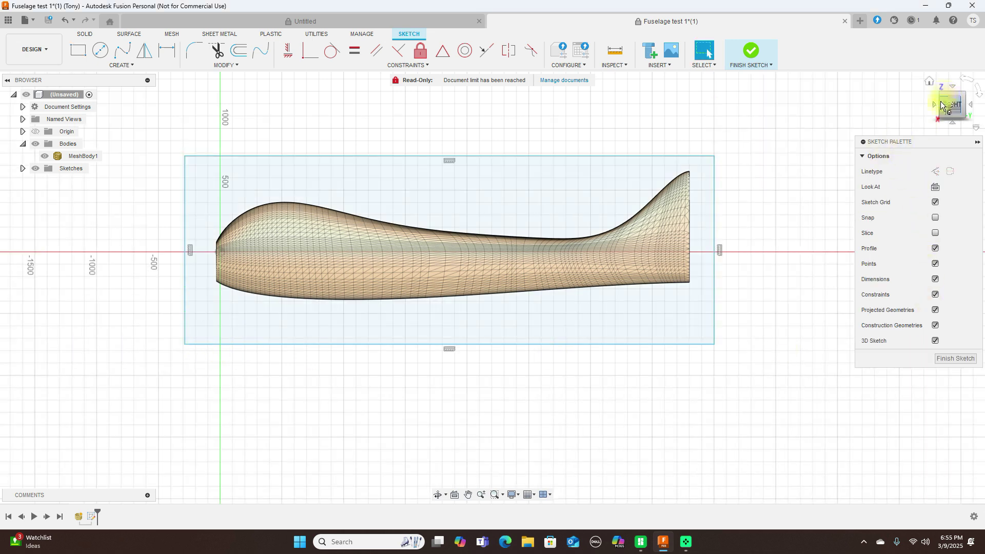
click(935, 106)
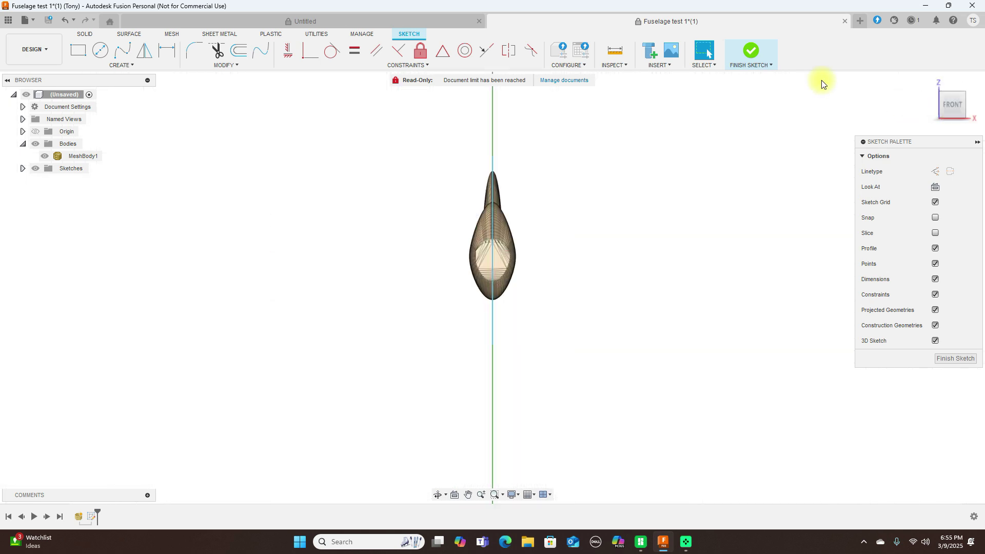
click(752, 53)
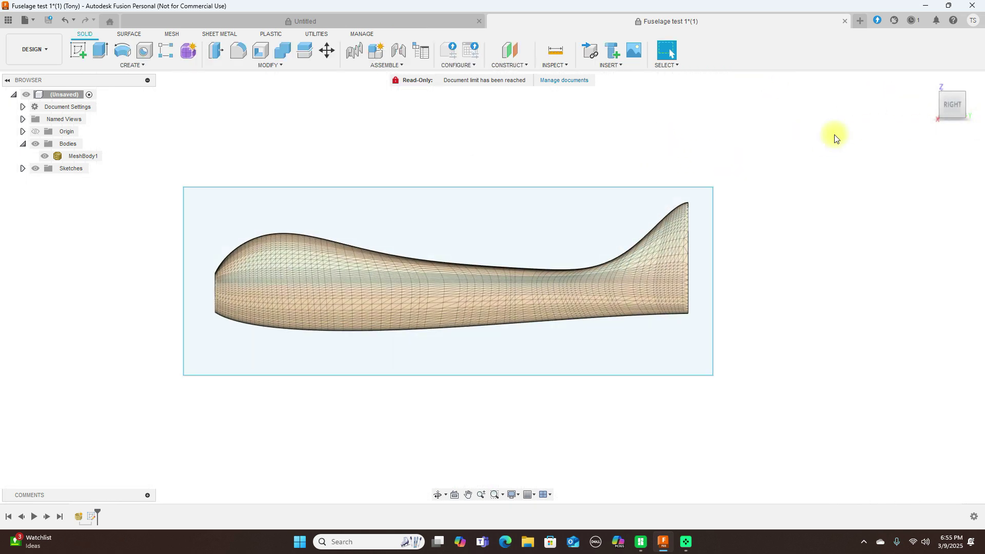
- Start a symmetric extrusion and select the rectangle as its profile
key(e)
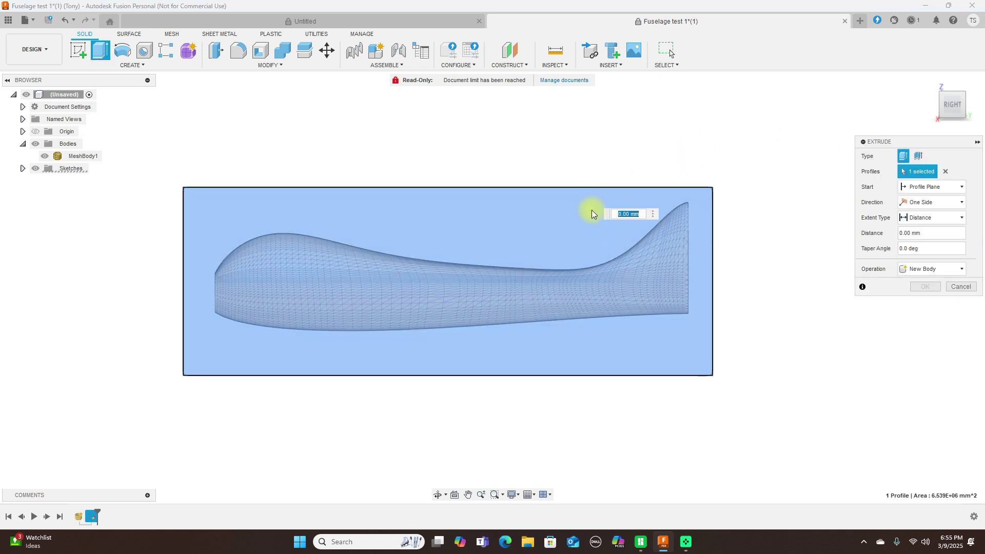
click(953, 203)
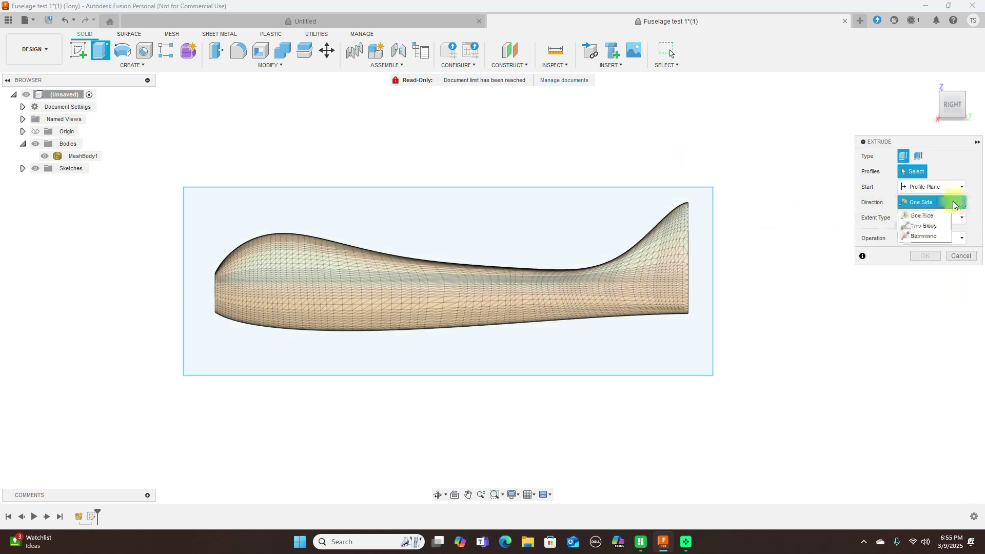
click(935, 237)
click(934, 107)
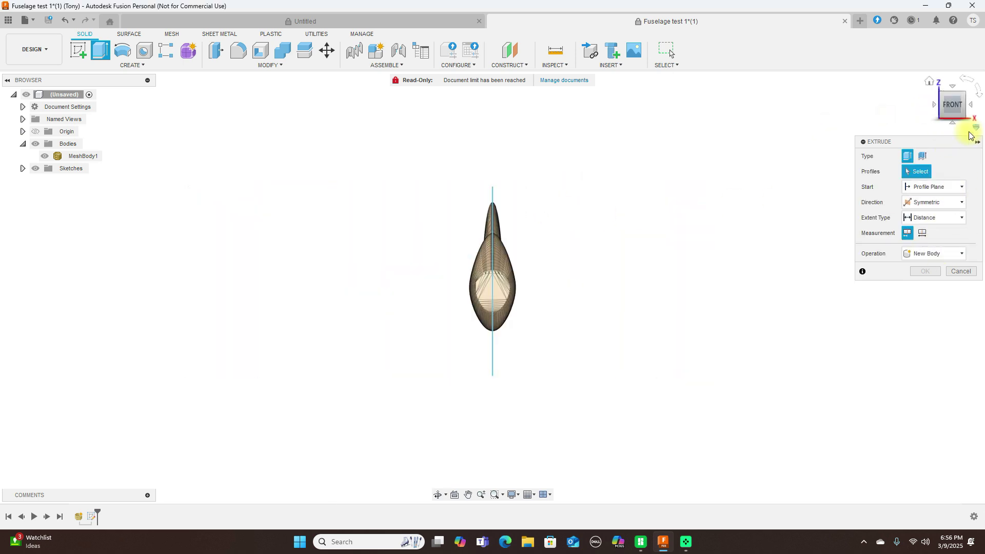
drag(964, 115, 921, 129)
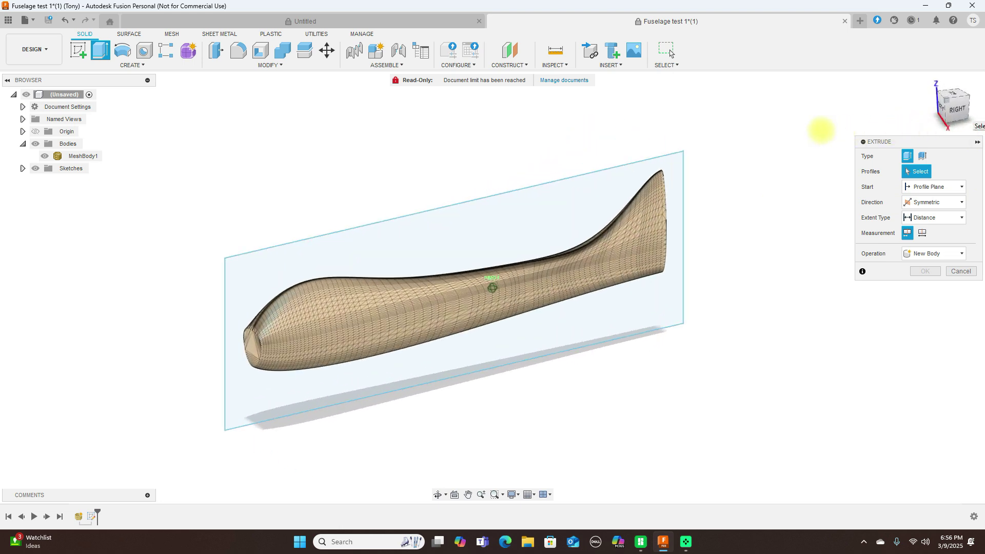
click(576, 225)
click(982, 95)
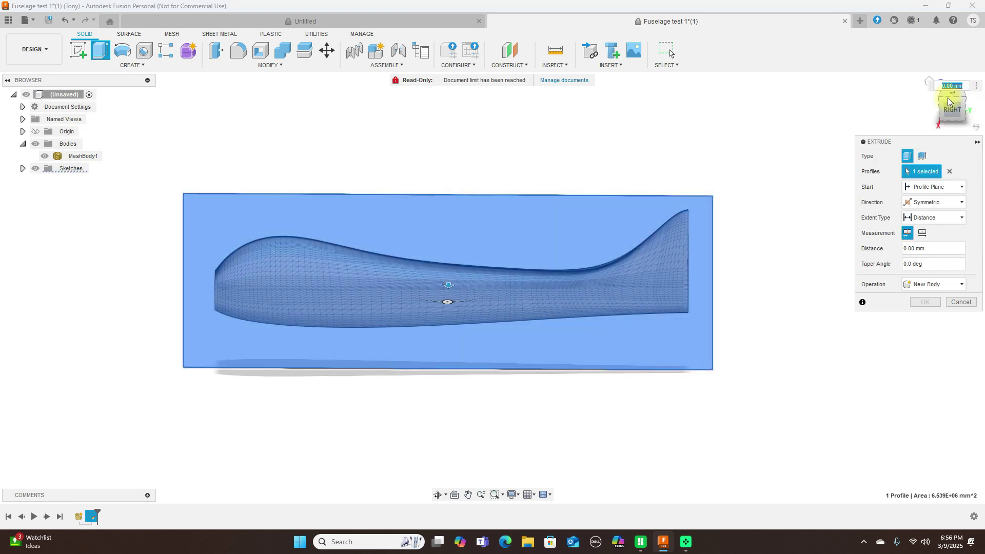
shift+middle_drag(149, 98, 98, 114)
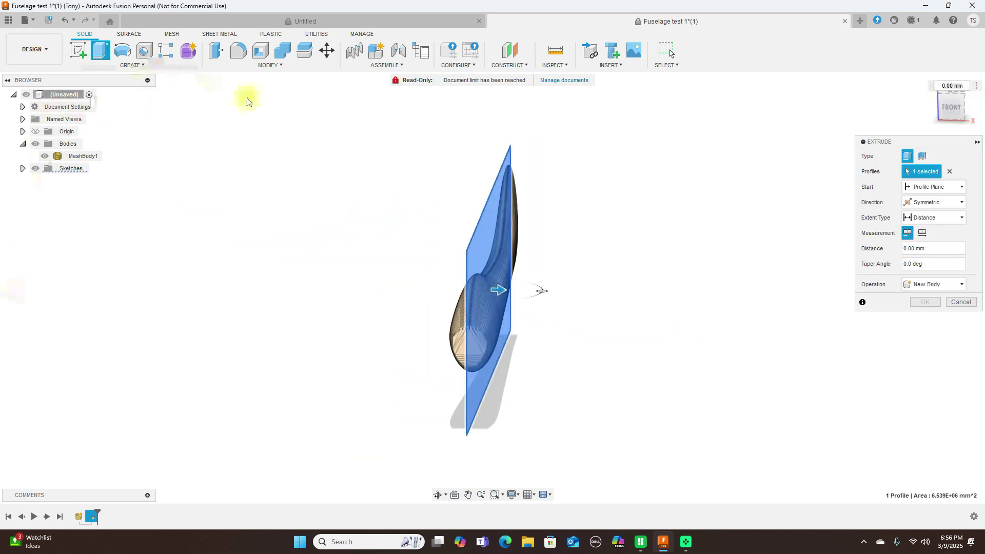
- Drag the extrusion depth to 300 mm and confirm, creating Body1
click(500, 290)
drag(500, 290, 528, 290)
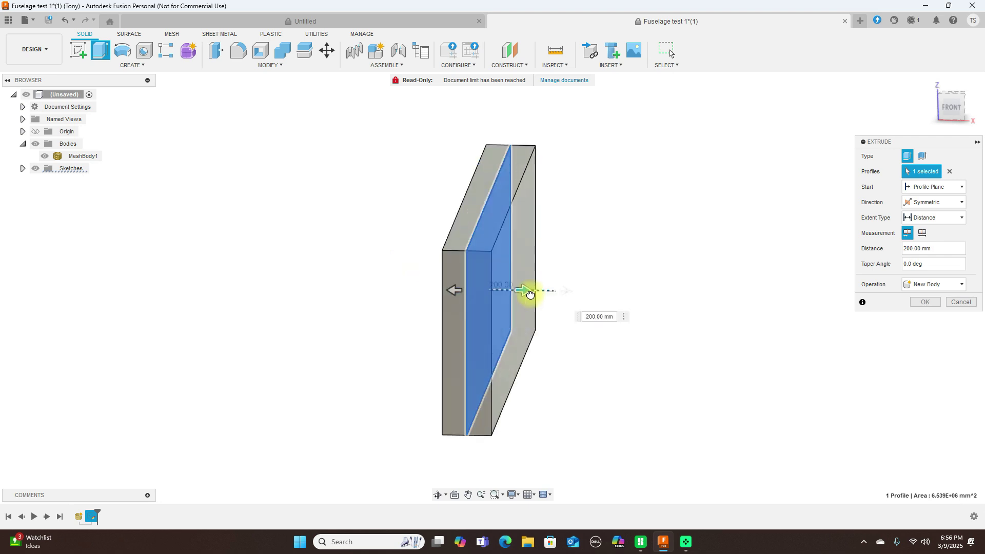
click(948, 114)
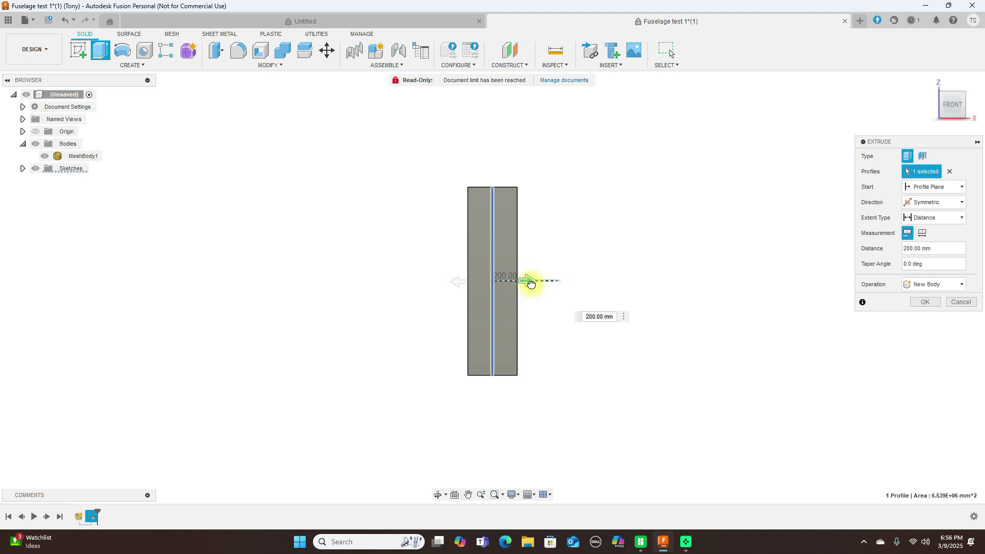
drag(534, 283, 541, 280)
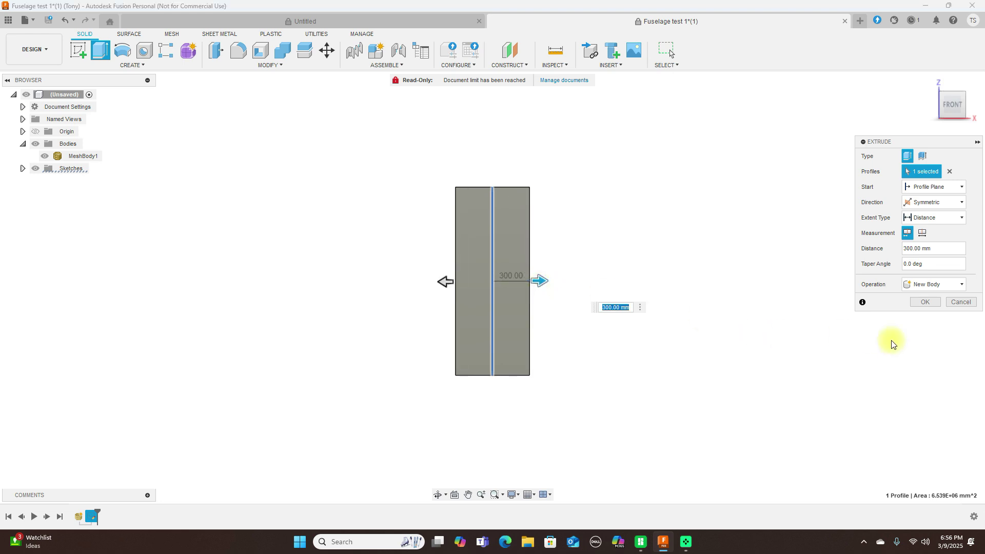
click(921, 303)
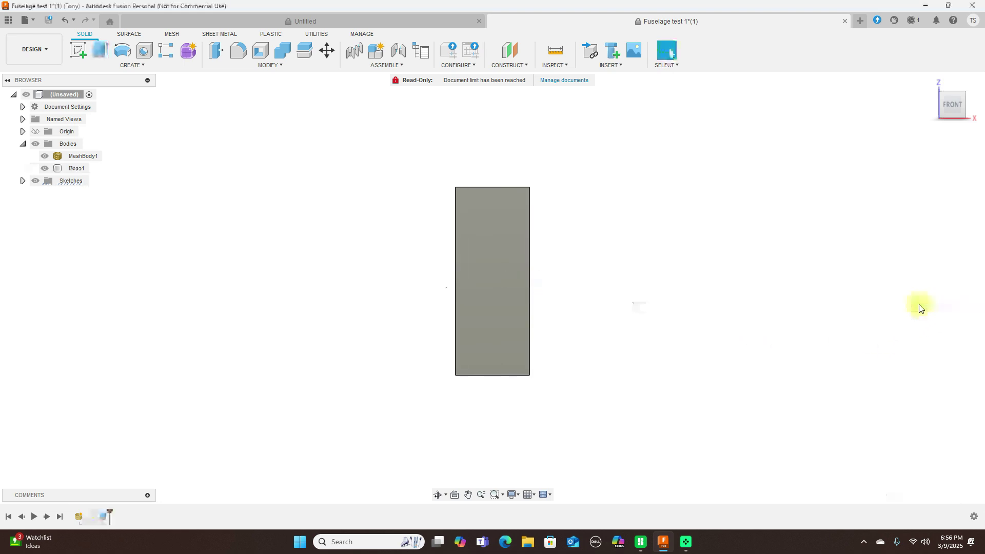
click(971, 106)
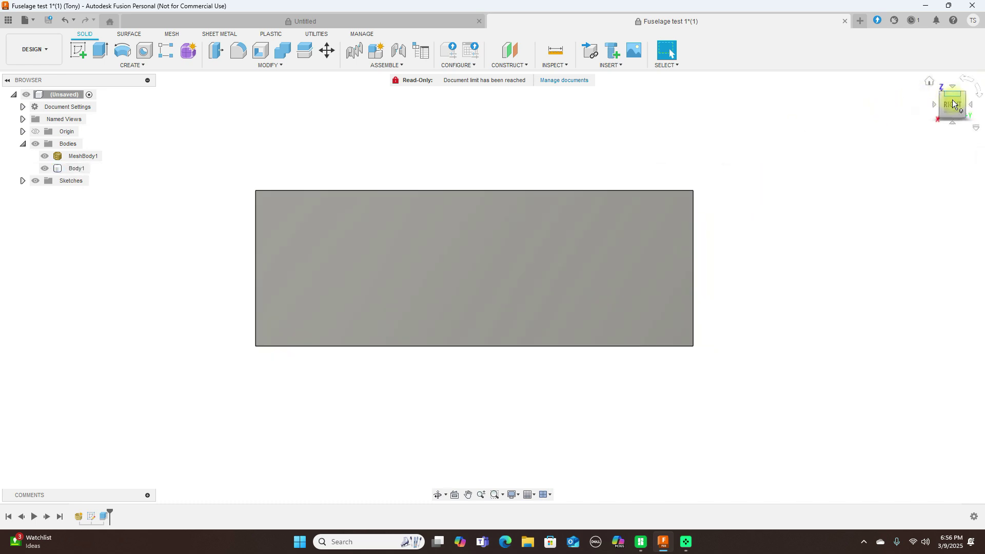
click(960, 110)
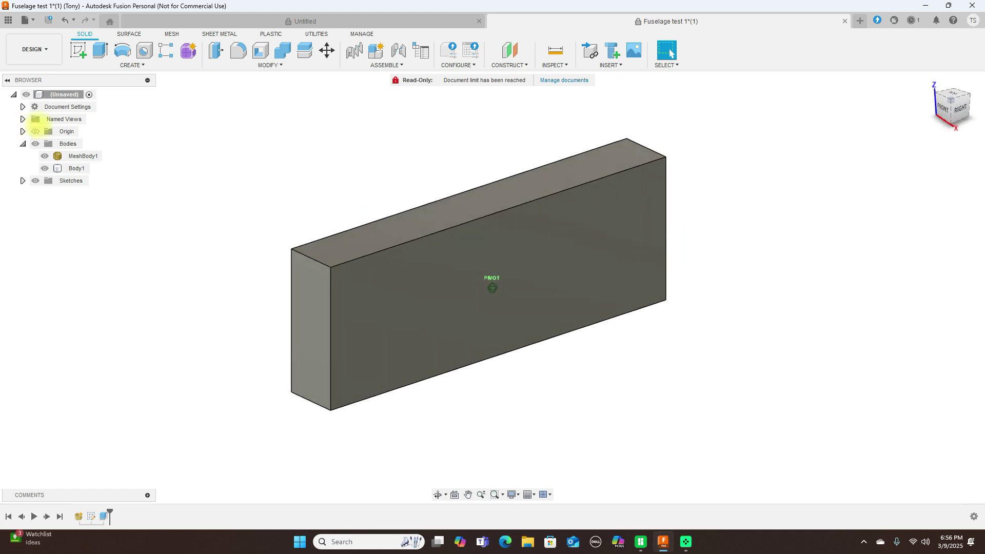
- Set Body1's opacity to 60% through Opacity Control
click(649, 250)
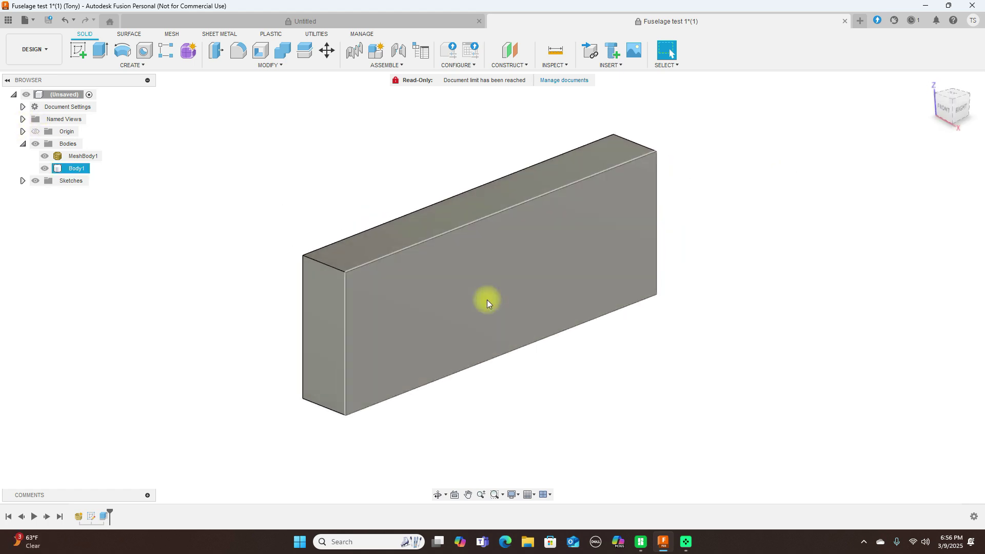
right_click(370, 285)
click(627, 384)
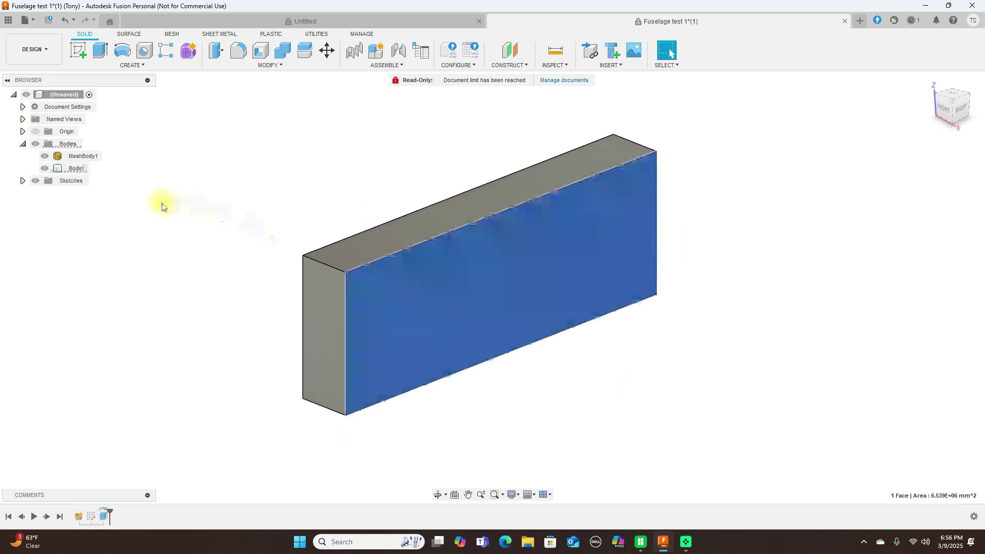
right_click(77, 169)
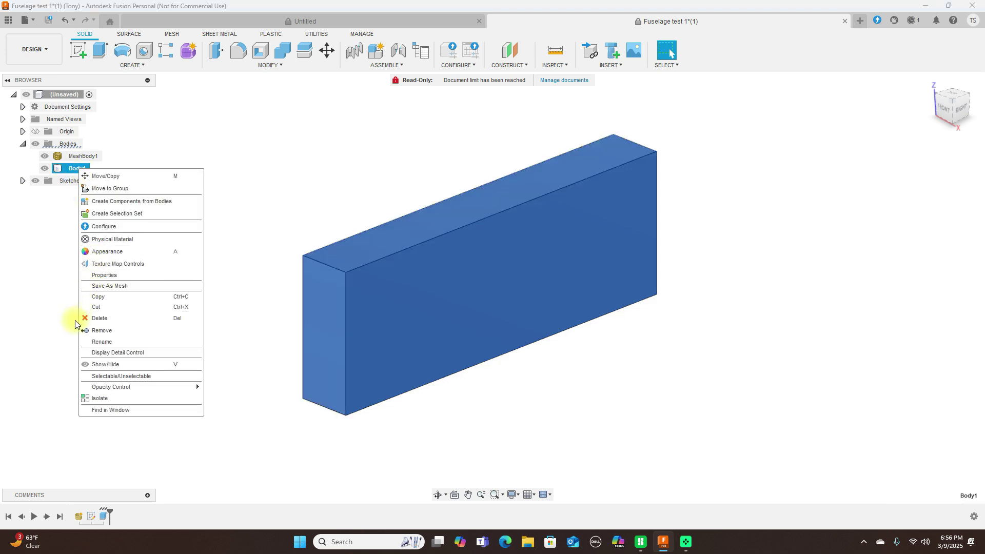
mouse_move(115, 387)
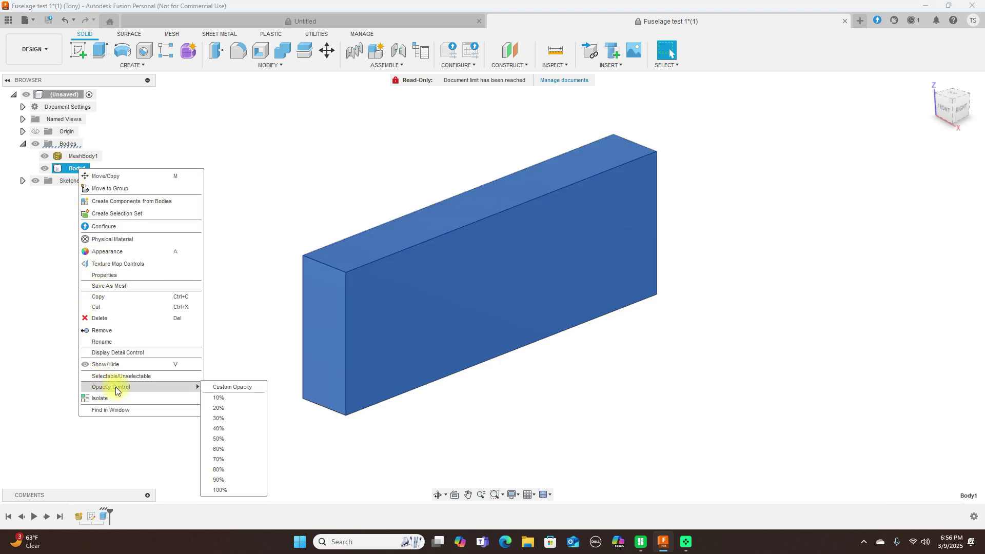
click(232, 453)
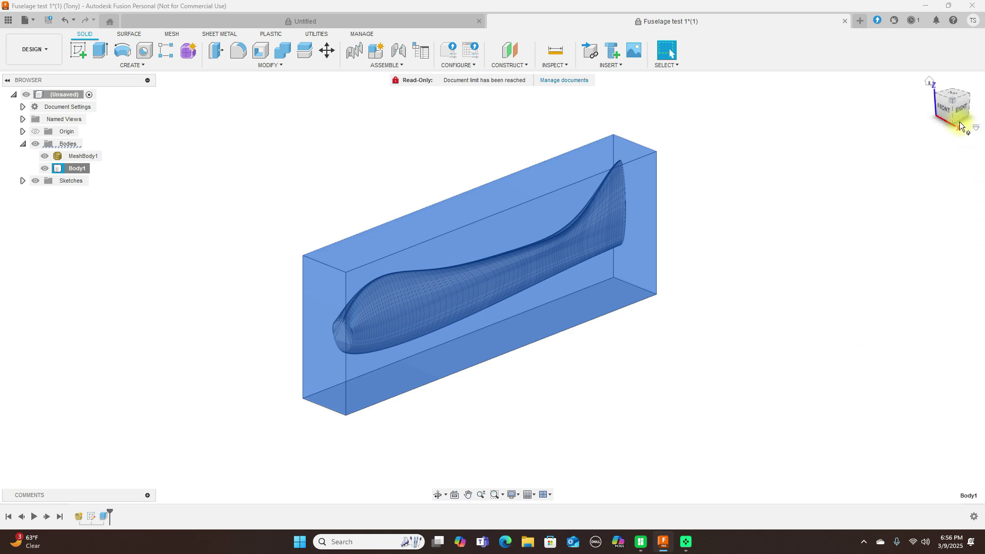
click(920, 210)
- Check the see-through block from the side and front, then hide MeshBody1
drag(953, 108, 960, 109)
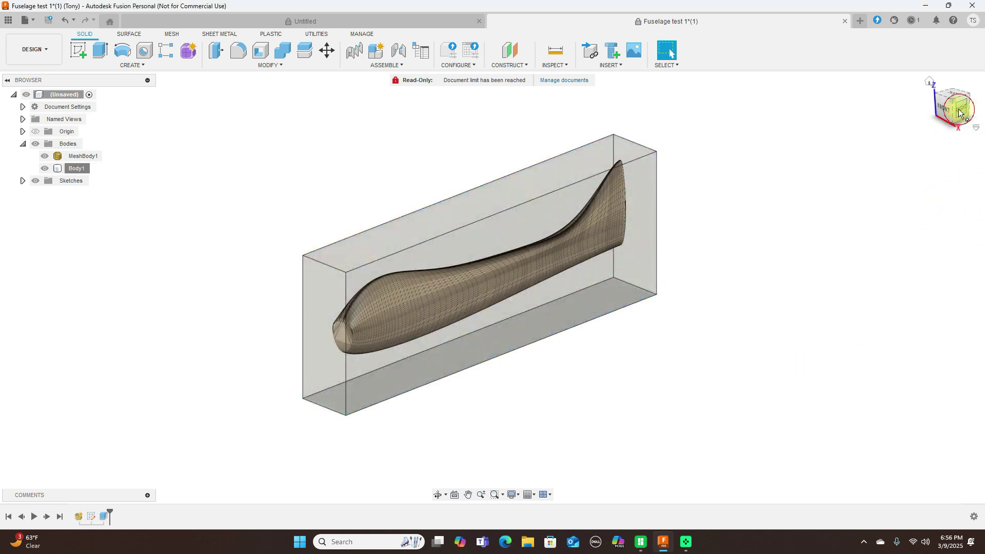
click(959, 113)
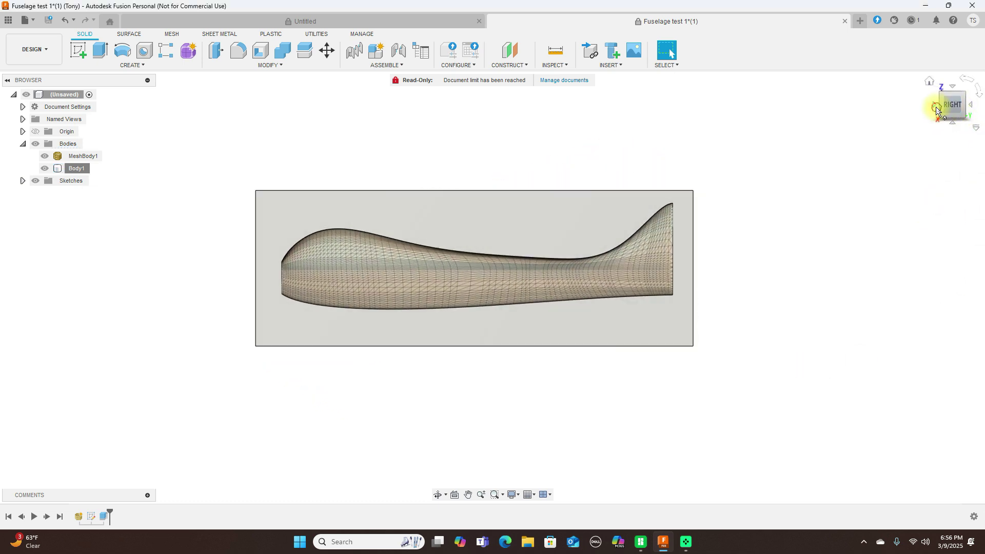
click(936, 109)
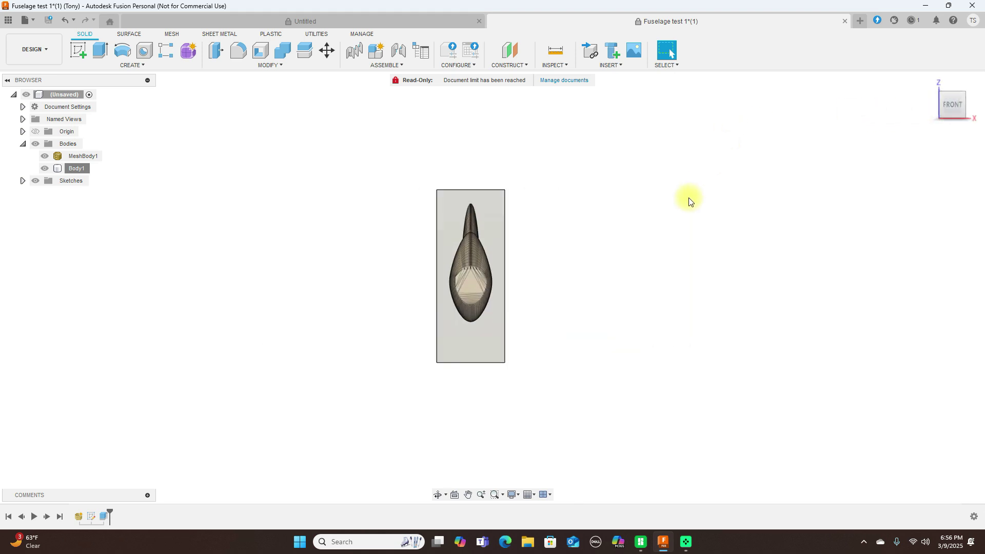
click(973, 108)
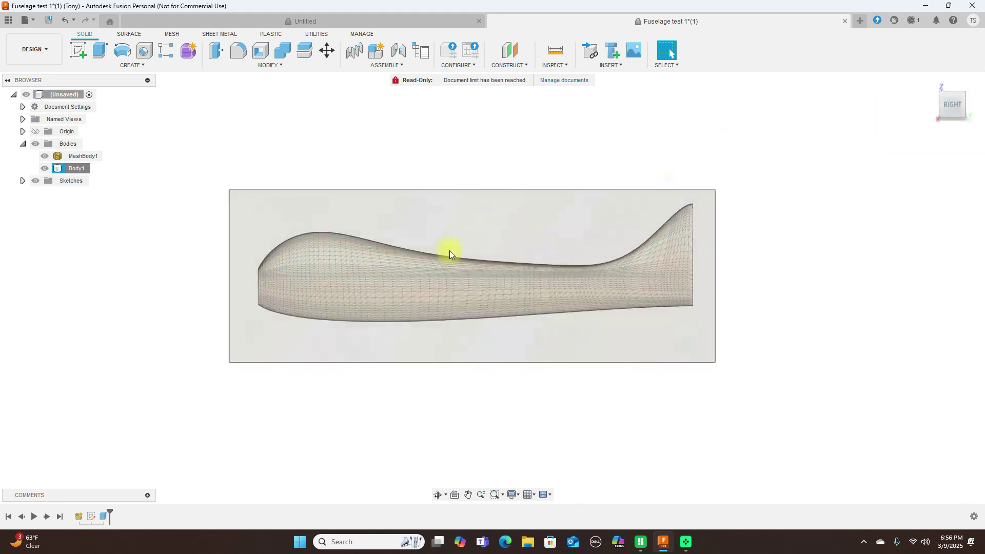
click(45, 156)
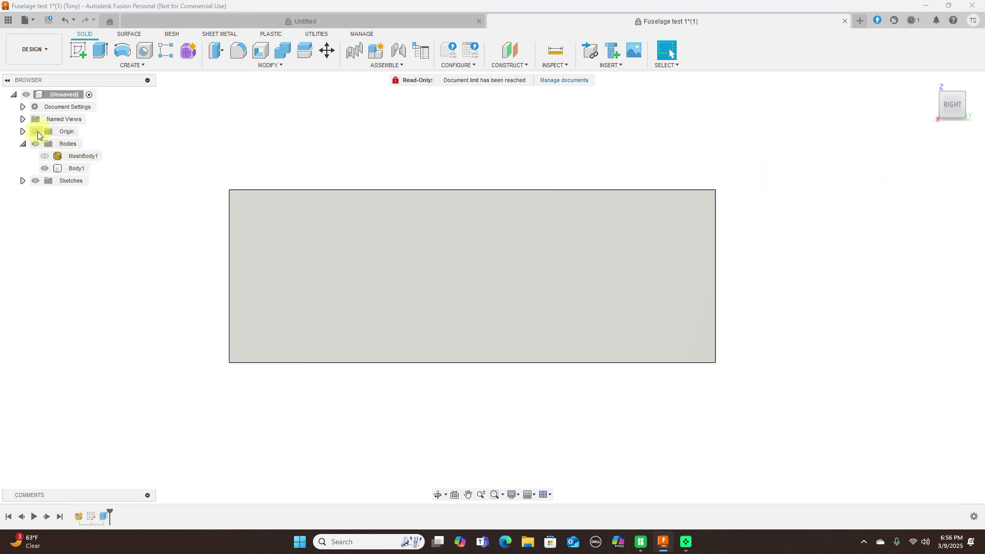
- Split Body1 using the origin plane as the splitting tool
click(36, 132)
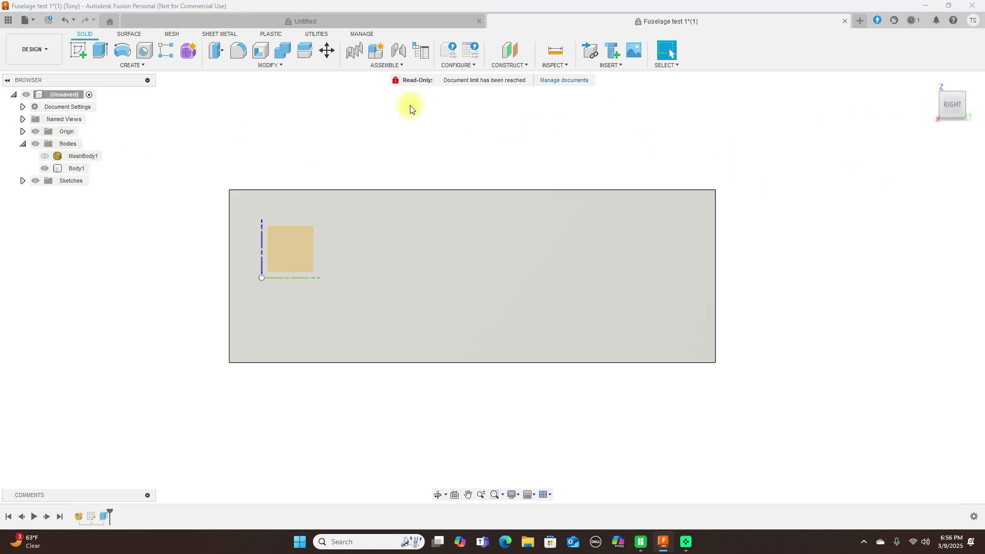
click(304, 50)
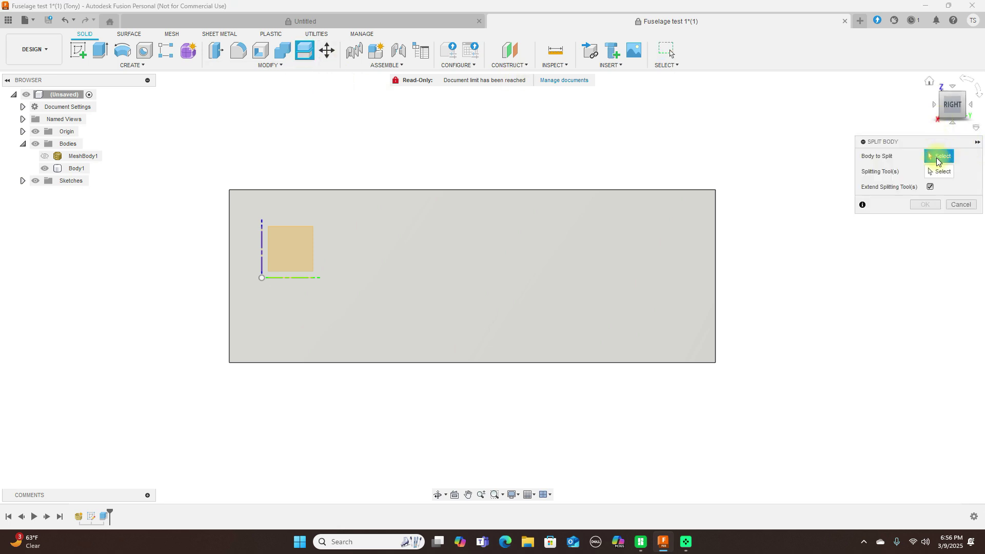
click(695, 230)
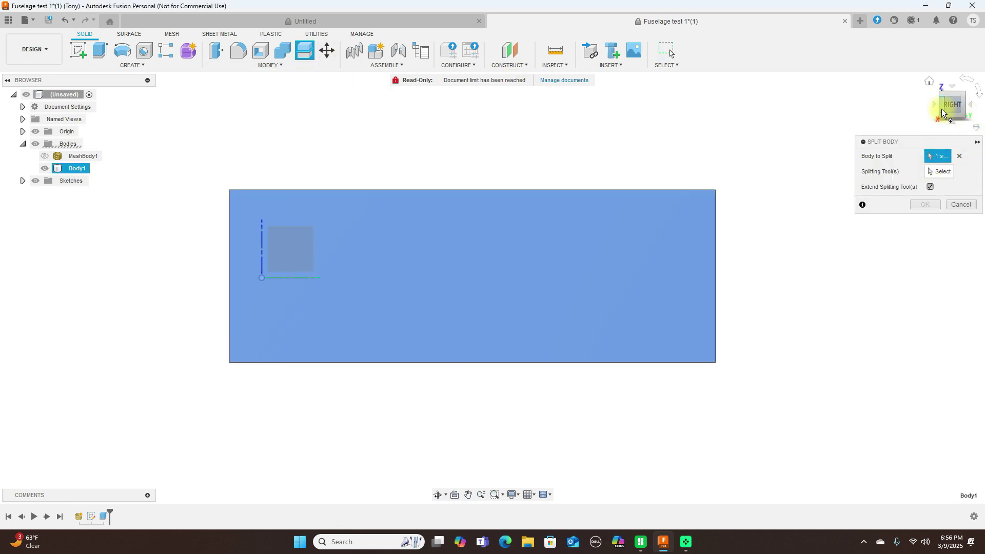
drag(947, 102, 4, 123)
click(939, 171)
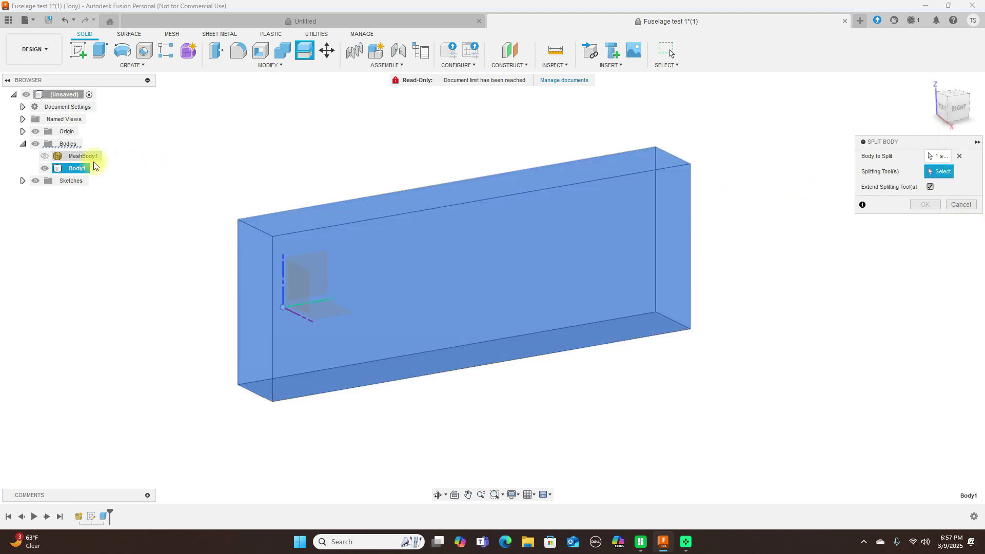
click(45, 169)
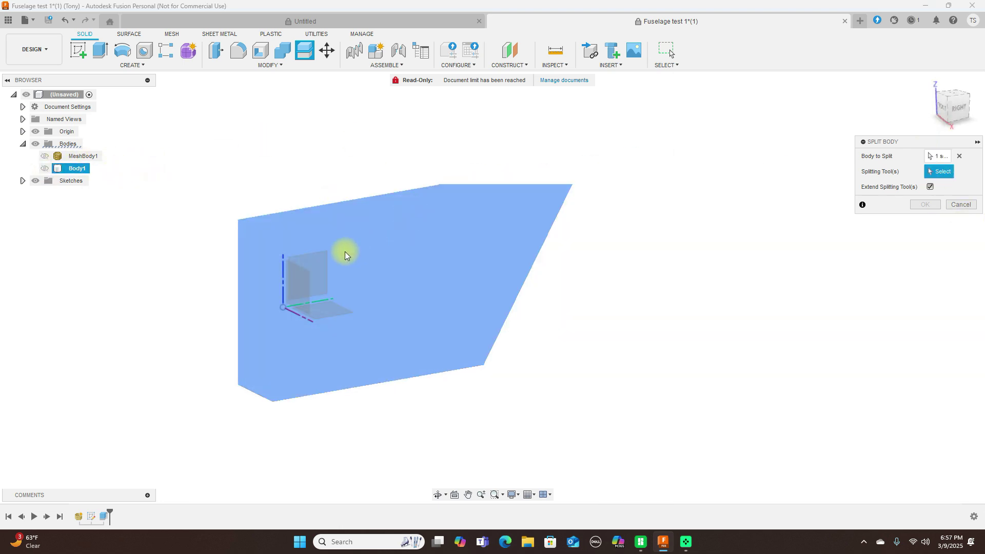
click(321, 266)
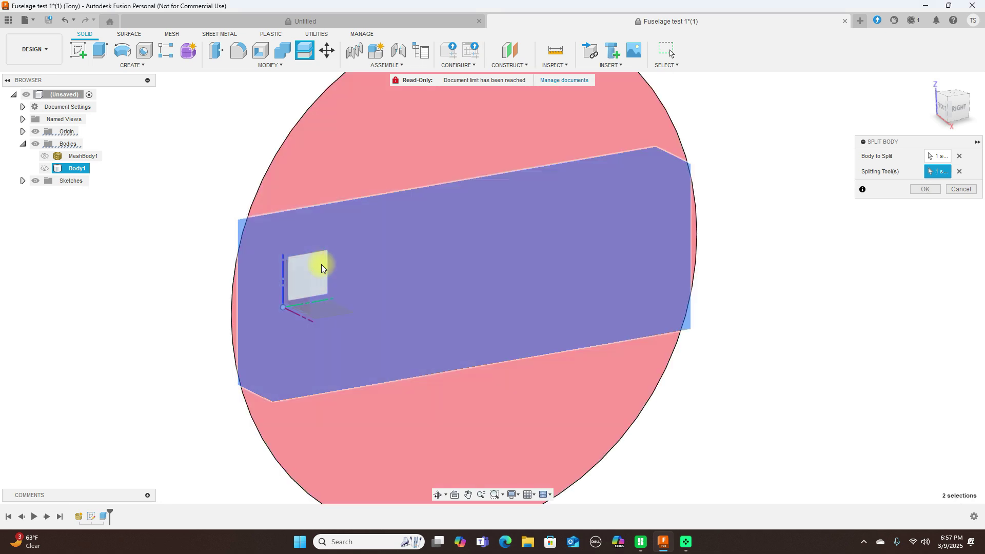
click(45, 169)
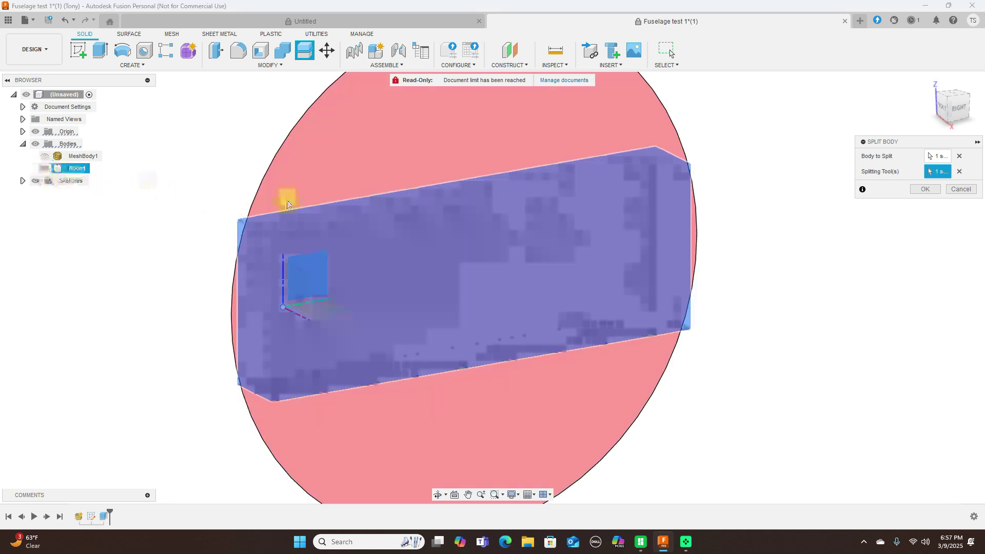
click(923, 190)
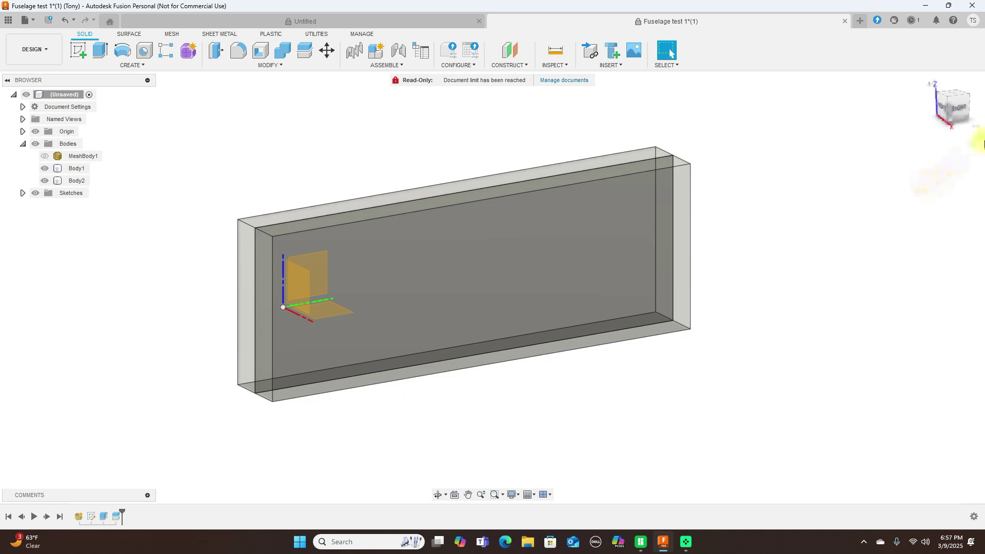
- Rename Body1, mistyping the new name as 'Ledt'
click(939, 107)
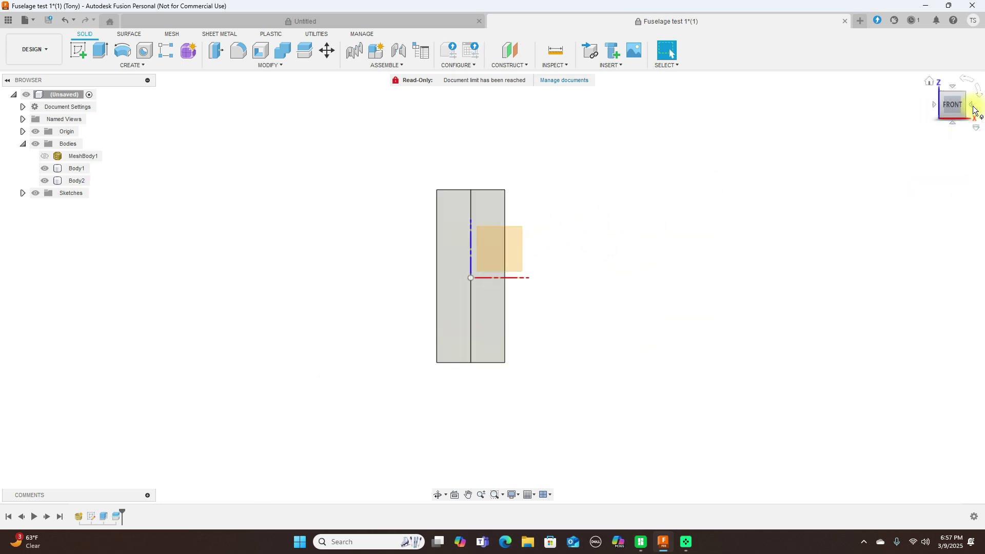
click(973, 111)
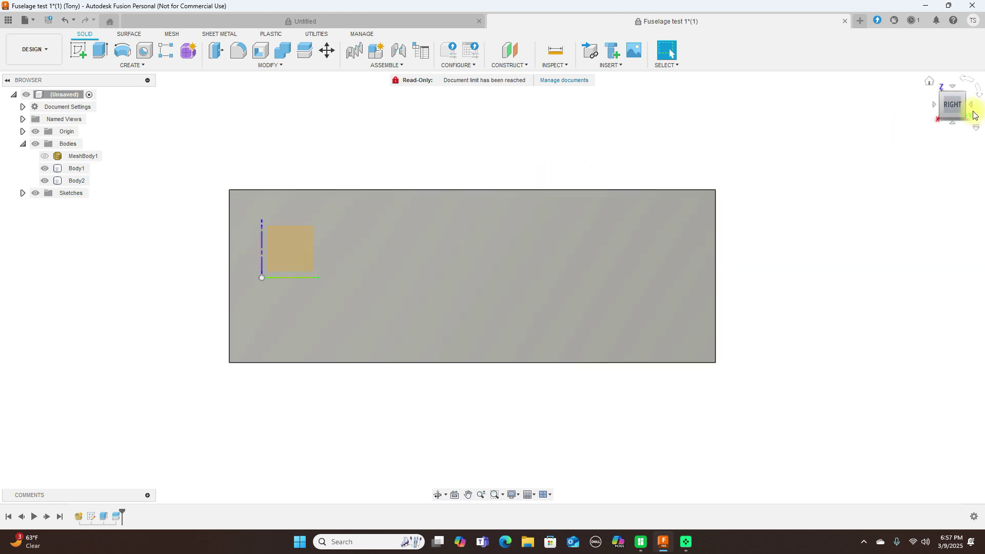
drag(944, 109, 918, 120)
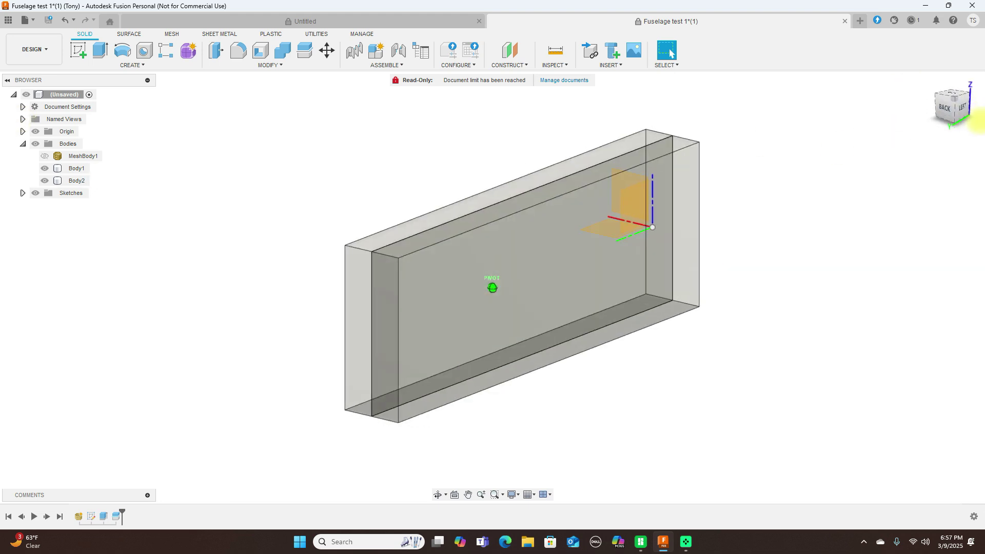
click(684, 153)
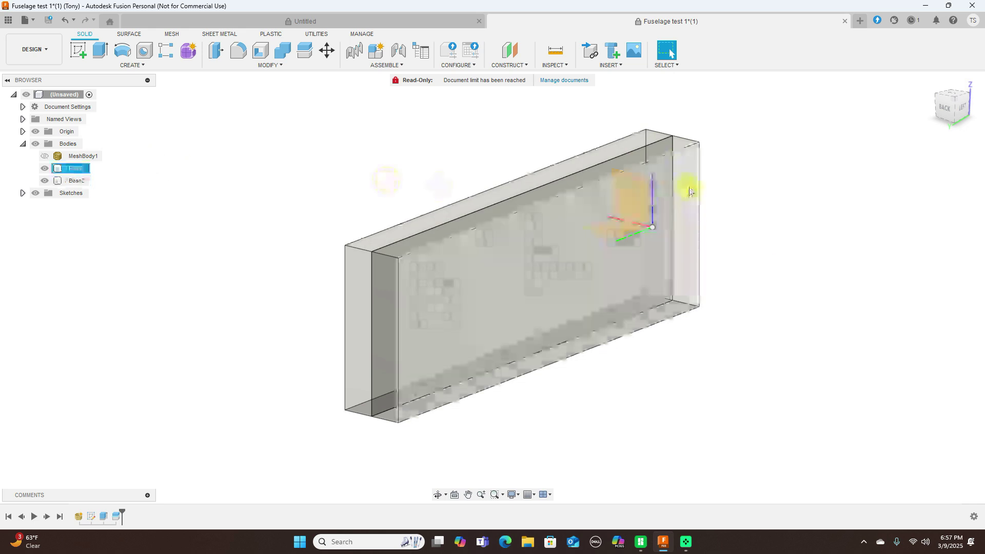
click(79, 168)
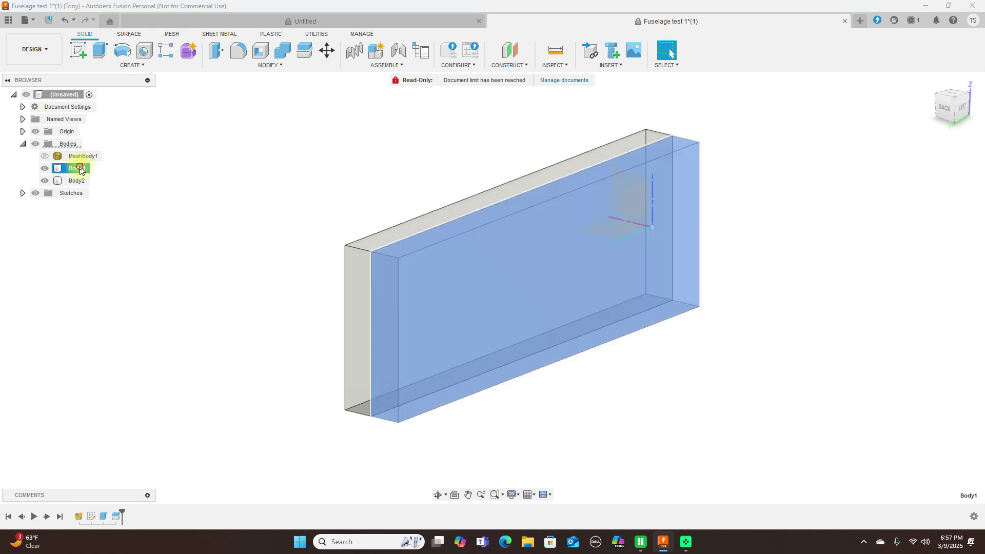
key(BackSpace)
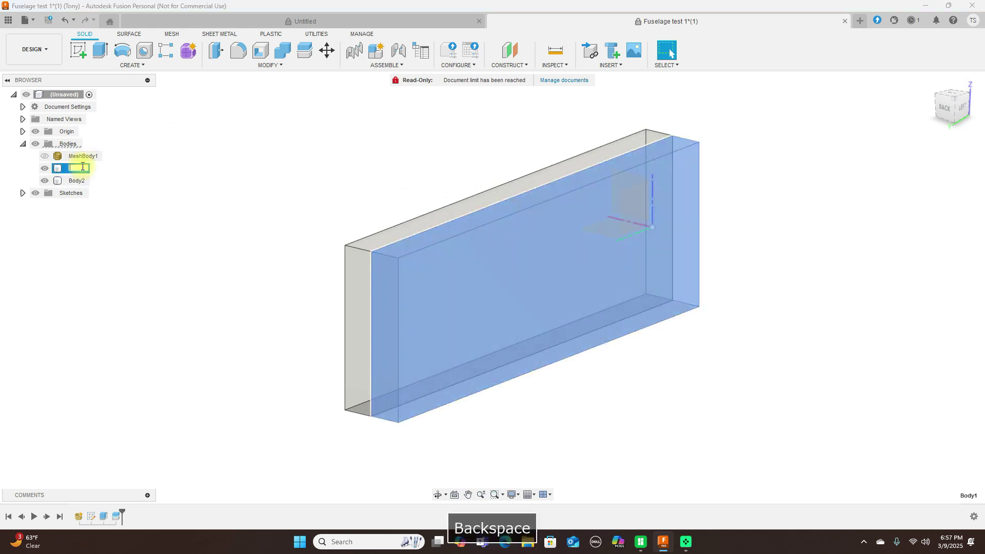
text(Le)
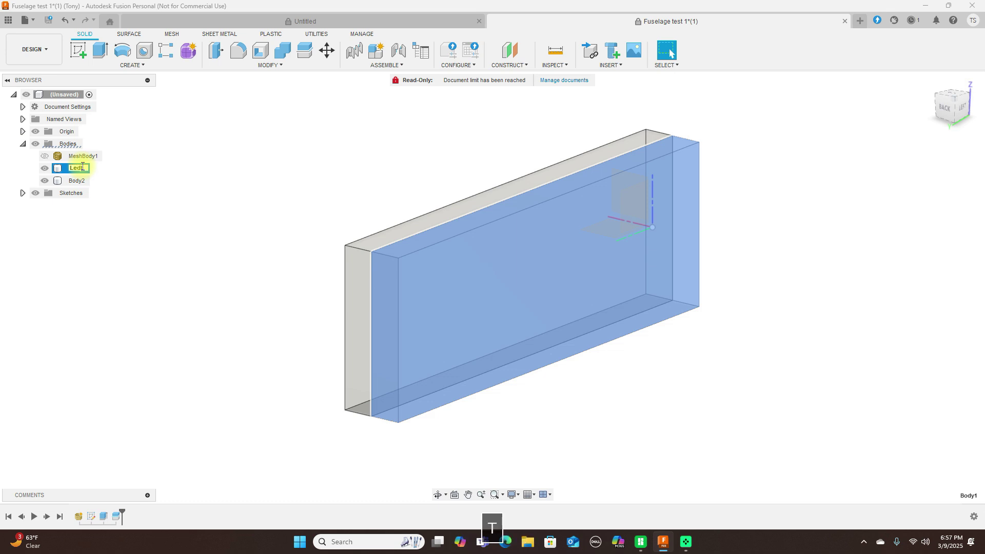
text(dt)
key(Return)
click(220, 224)
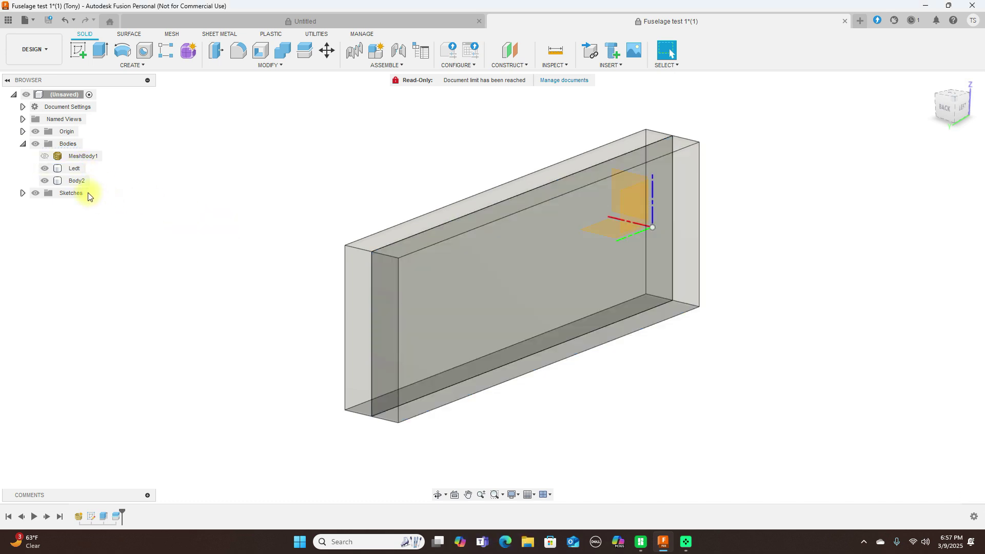
- Correct the body name 'Ledt' to 'Left'
click(78, 169)
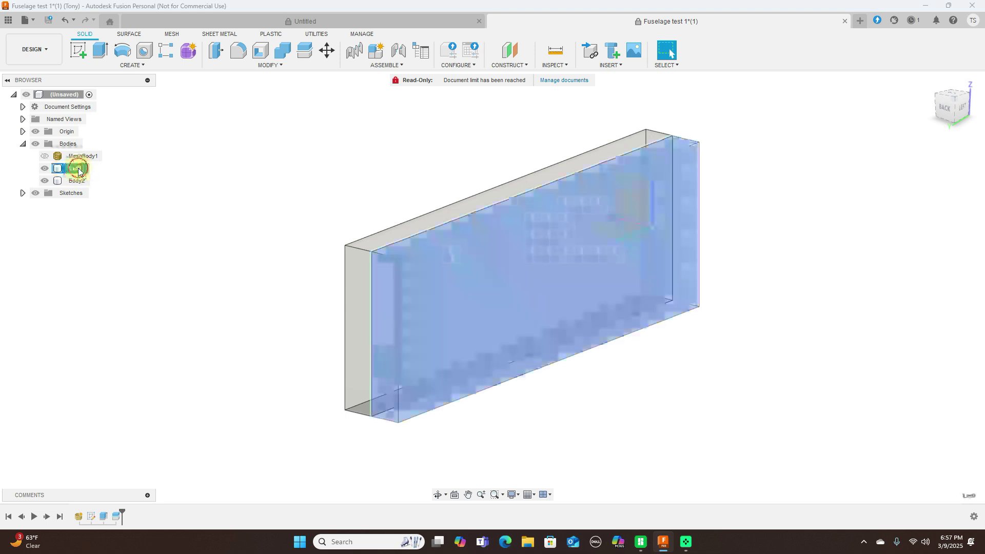
click(78, 169)
key(BackSpace)
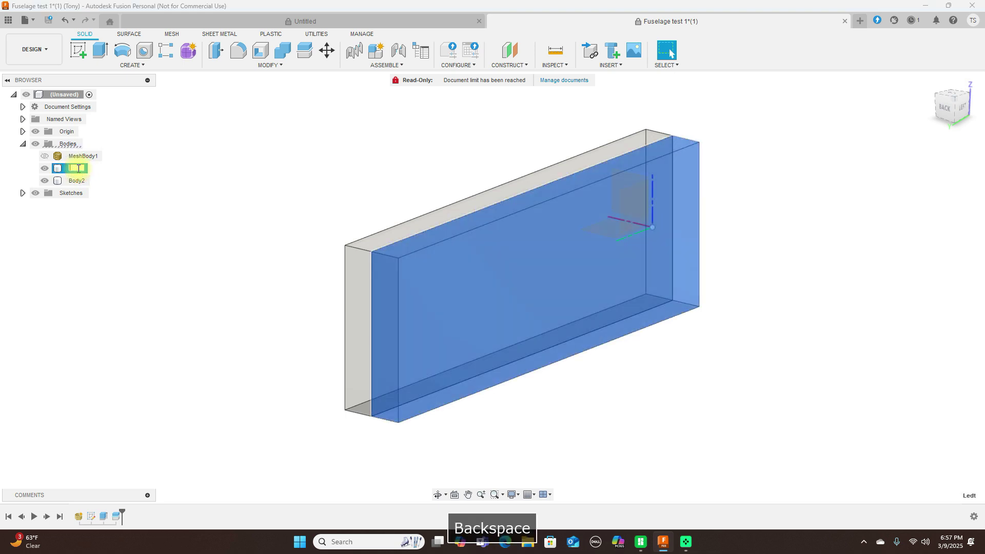
text(Lef)
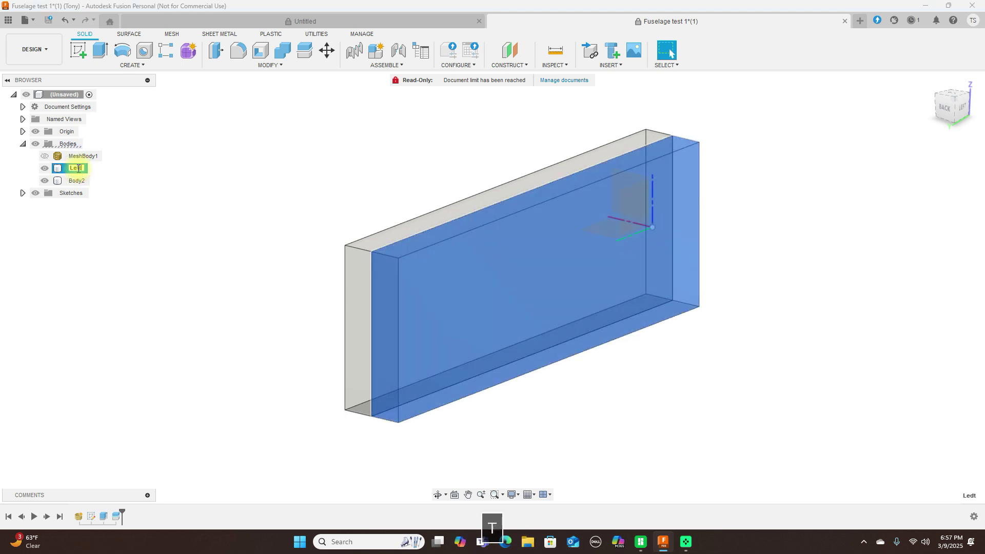
text(t)
key(Return)
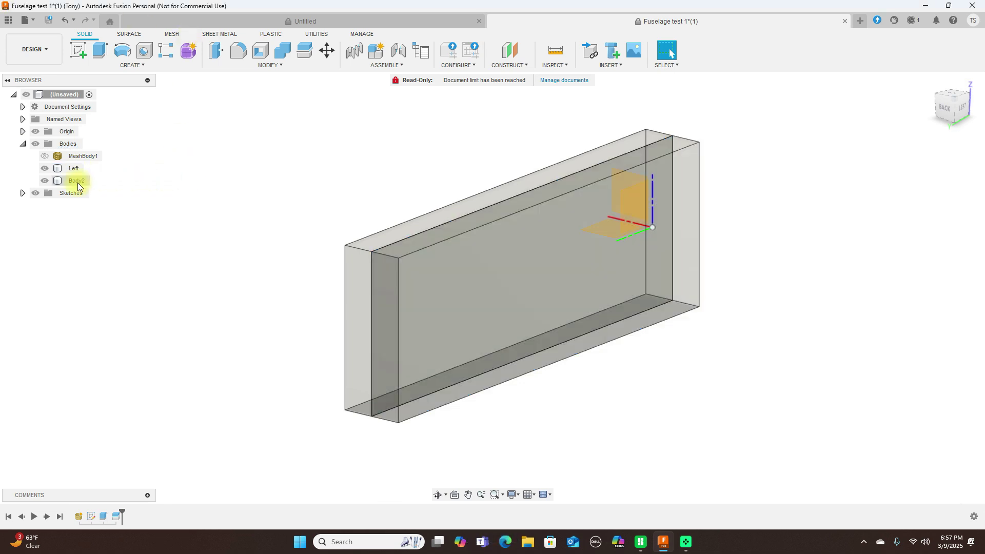
- Rename Body2 to 'Right'
click(77, 181)
double_click(77, 181)
key(BackSpace)
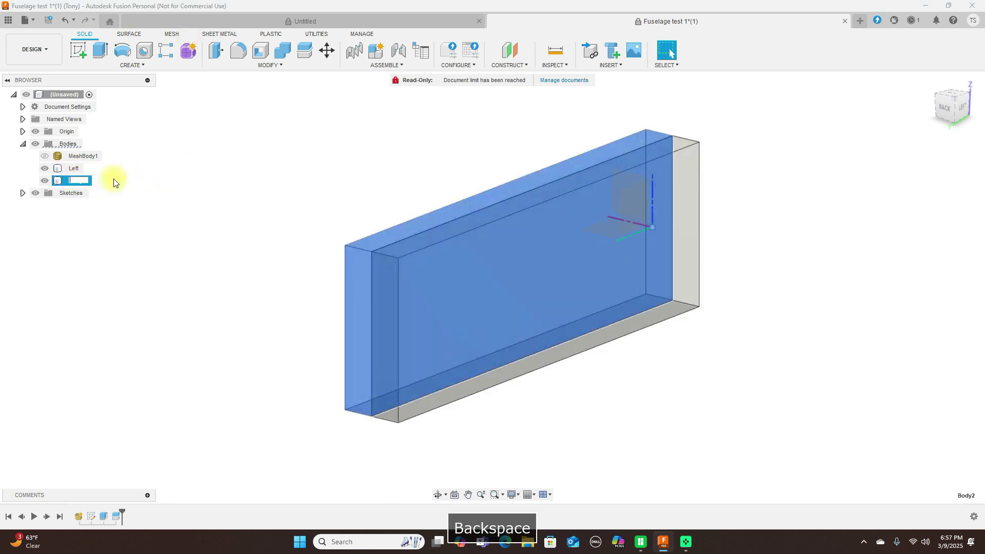
text(Right)
key(Return)
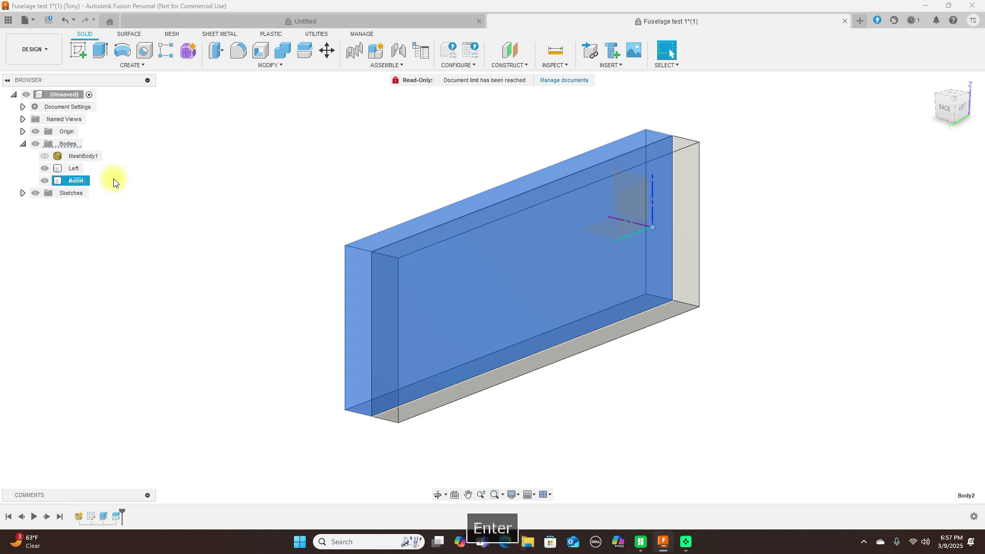
click(236, 188)
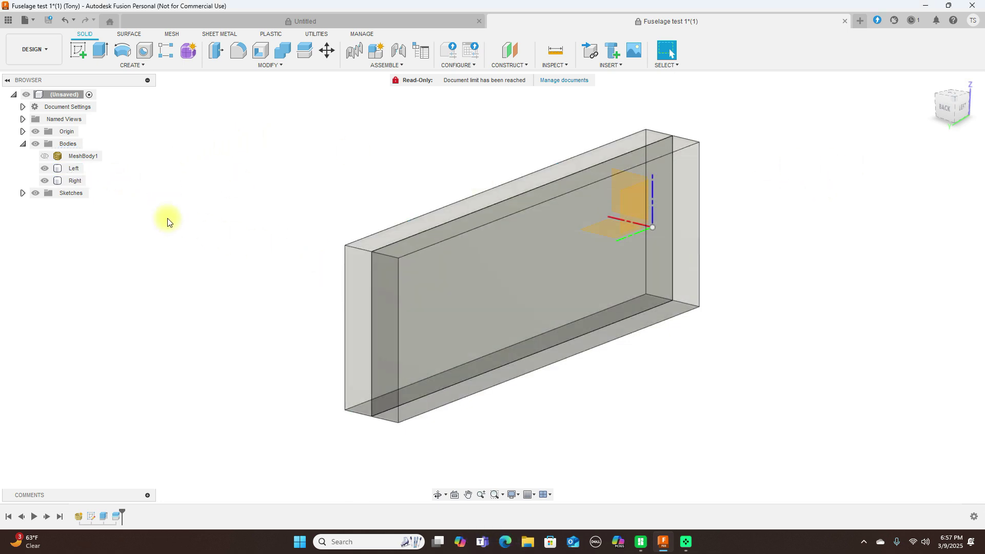
- Make the Right body 100% opaque, hide it, and show MeshBody1
right_click(75, 180)
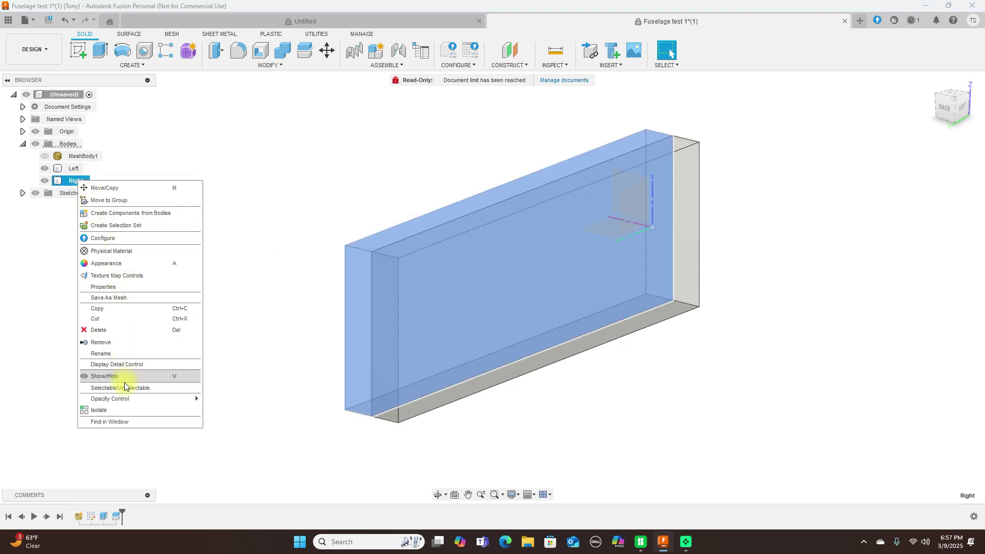
mouse_move(131, 398)
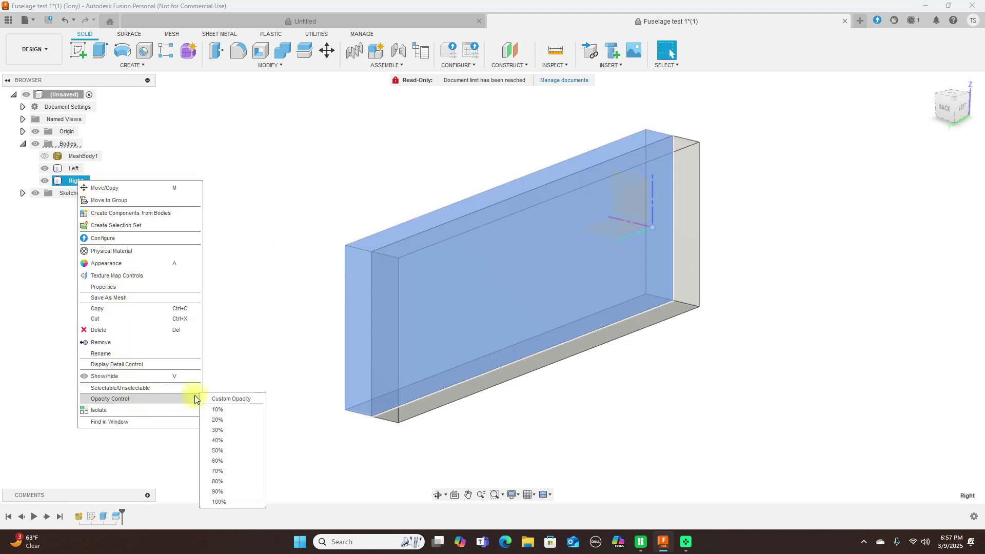
click(247, 501)
click(794, 400)
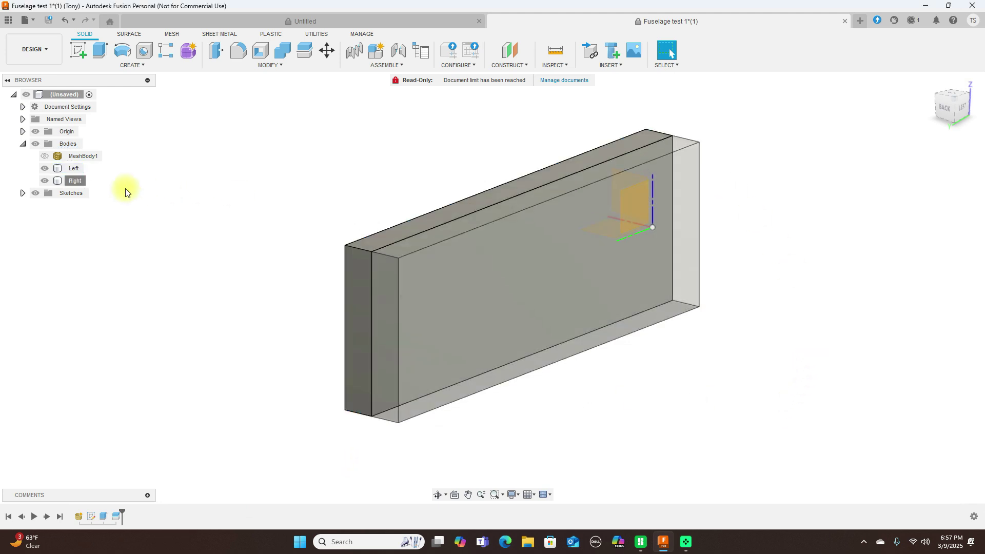
click(44, 181)
click(44, 156)
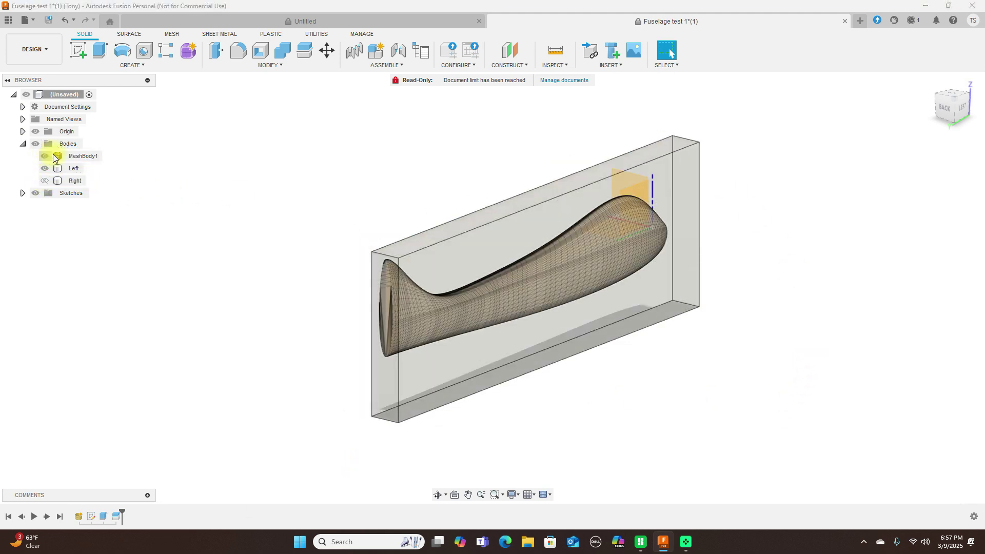
click(948, 110)
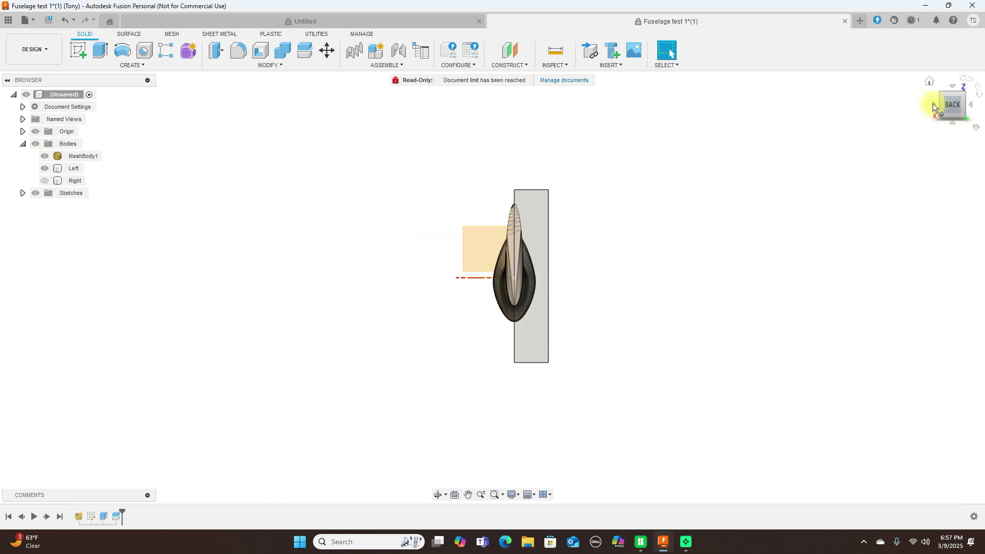
click(933, 106)
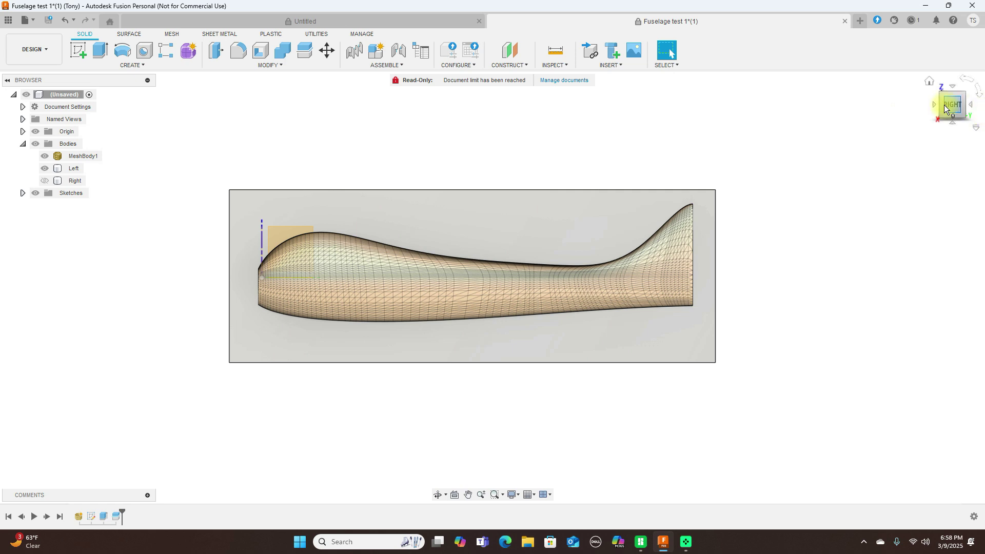
click(967, 105)
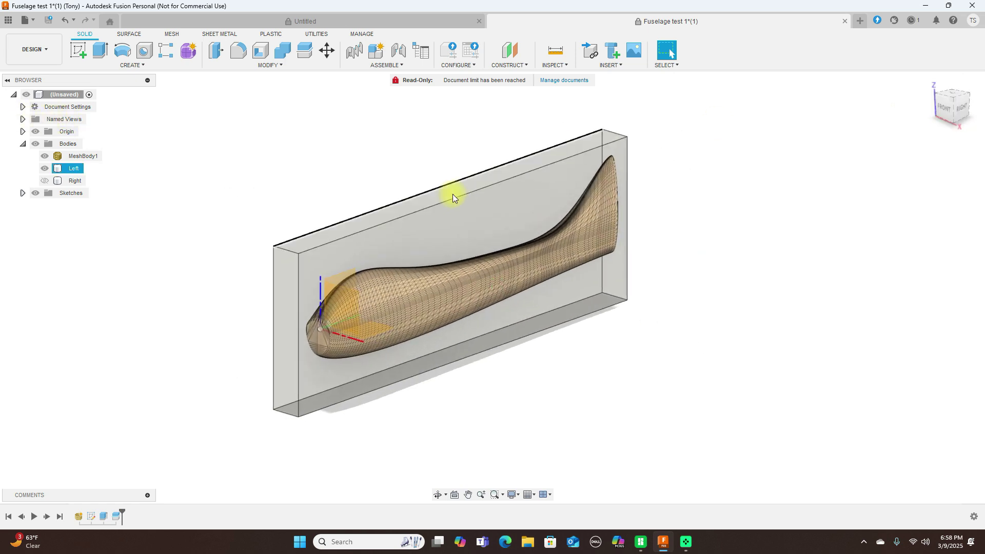
- Make the Left body 100% opaque, view it from the right, and hide the origin
right_click(72, 168)
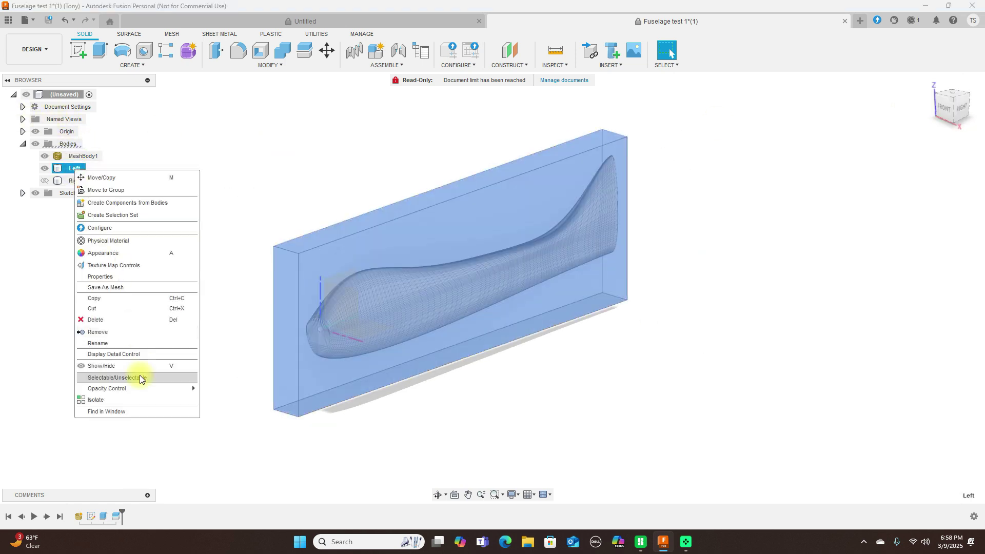
mouse_move(144, 388)
click(229, 490)
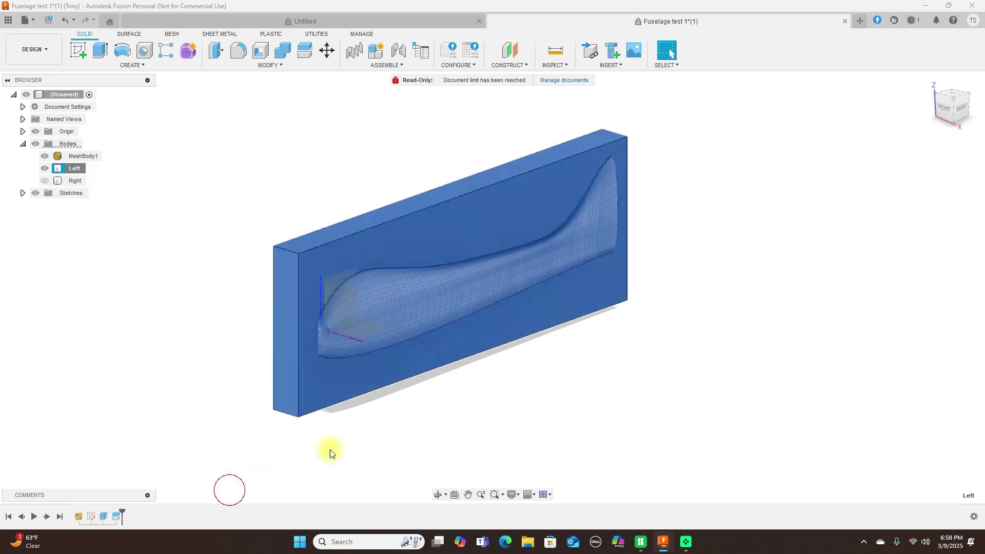
click(930, 252)
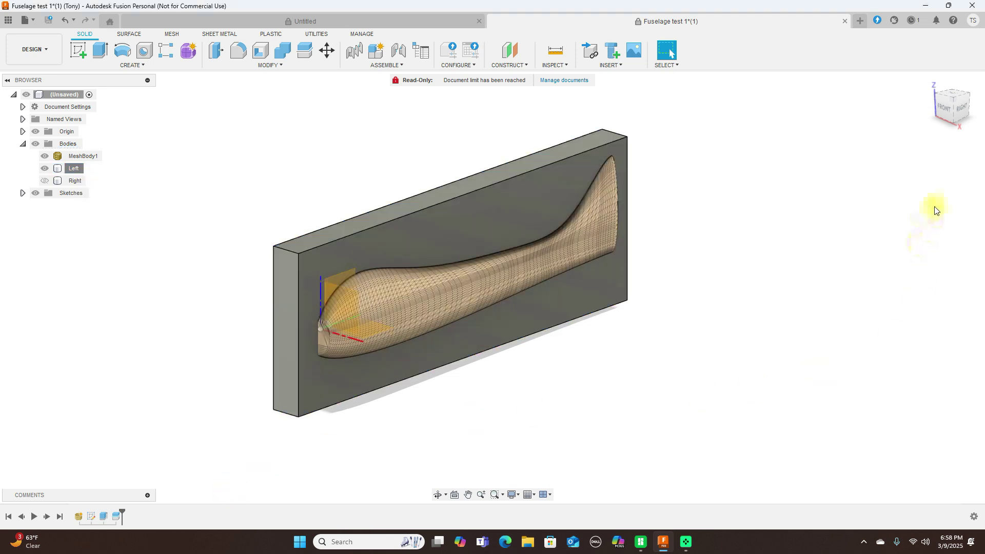
click(956, 111)
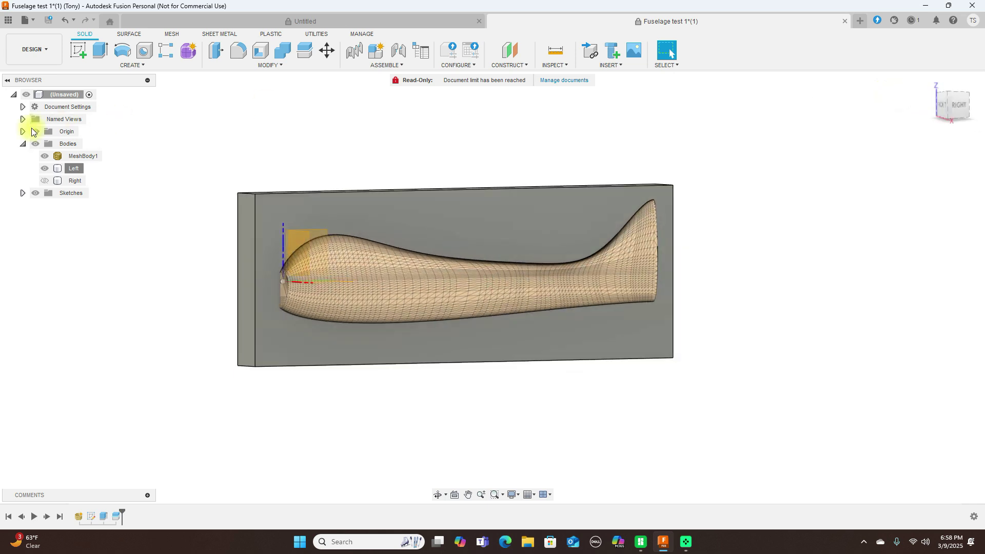
click(35, 132)
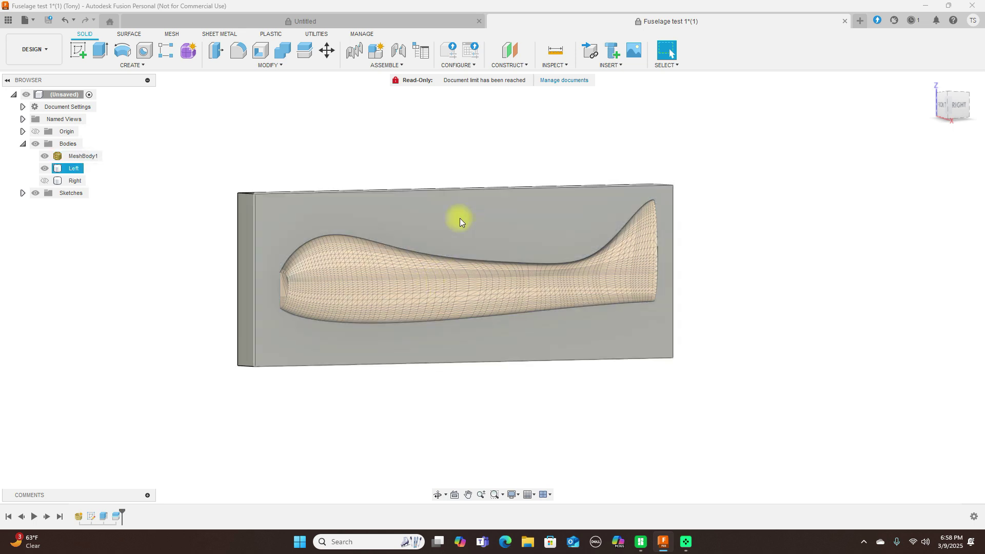
- Hide the fuselage mesh body MeshBody1 in the browser
click(379, 268)
key(Escape)
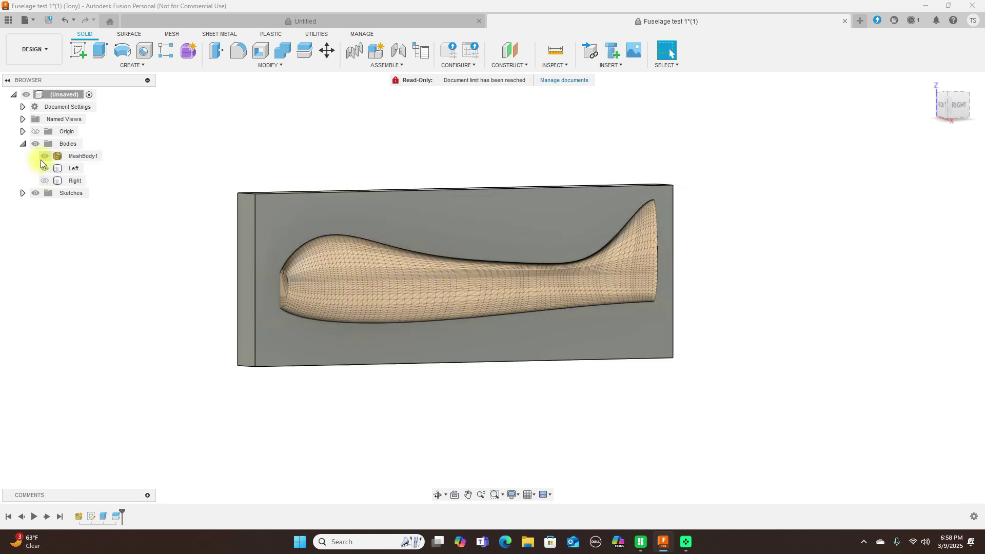
click(45, 156)
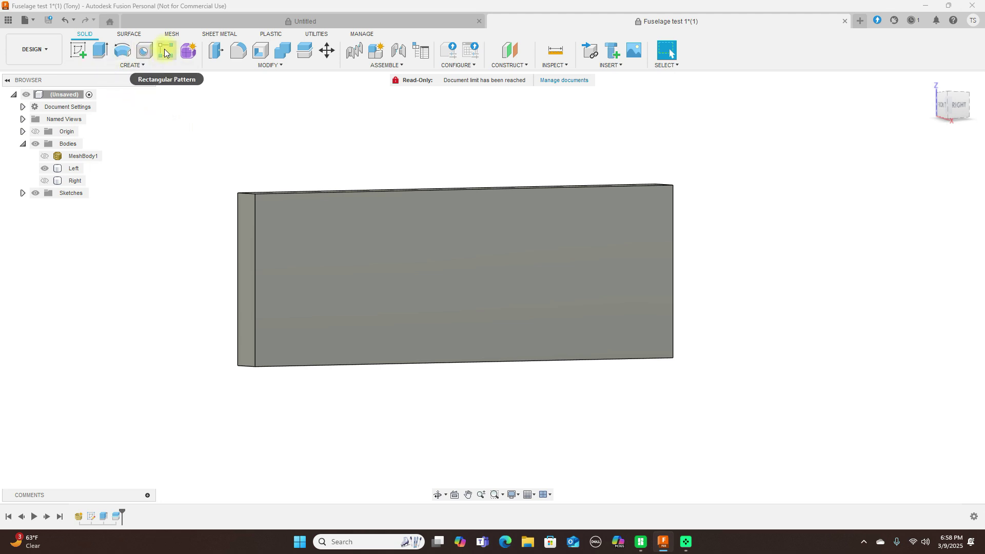
- Tessellate the Left mold block into a mesh body at Medium refinement
click(173, 34)
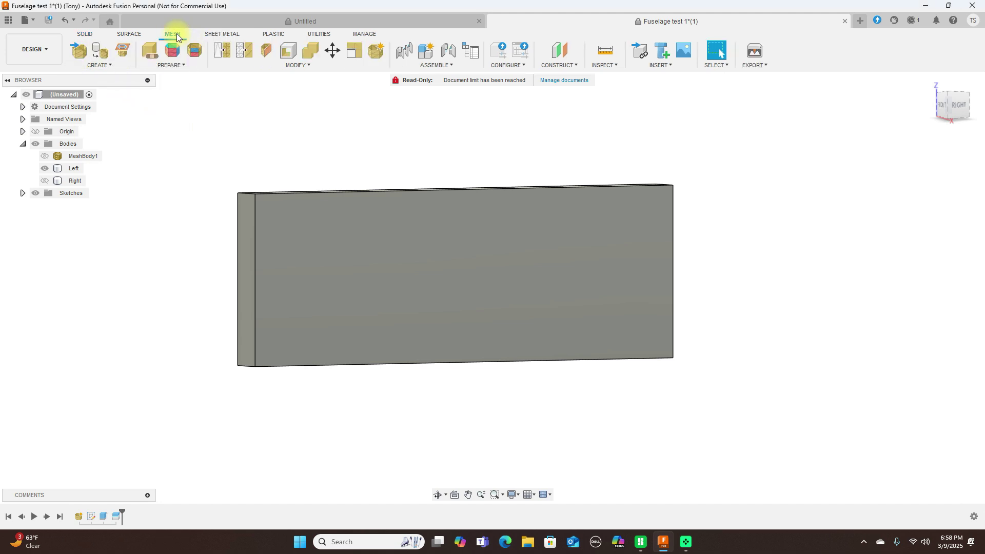
click(109, 66)
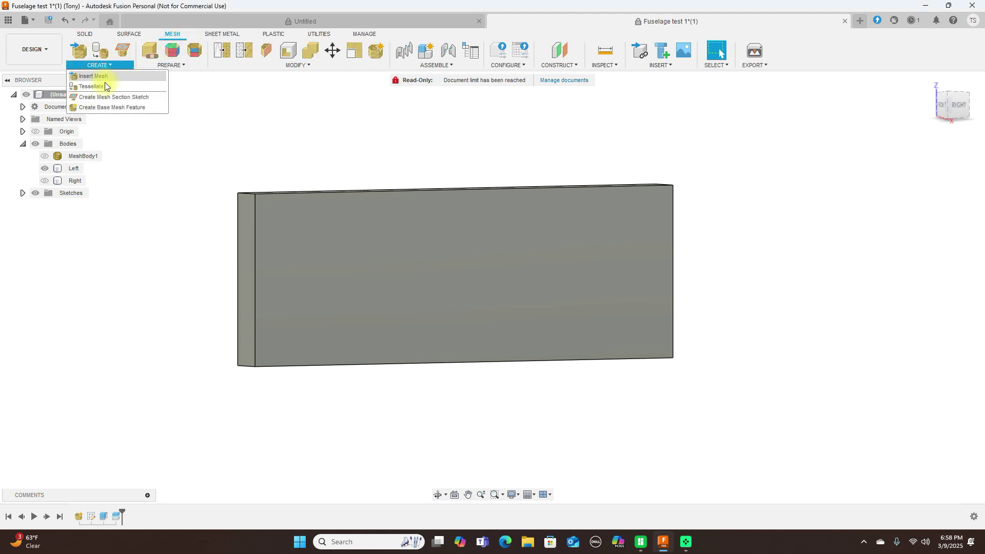
click(103, 88)
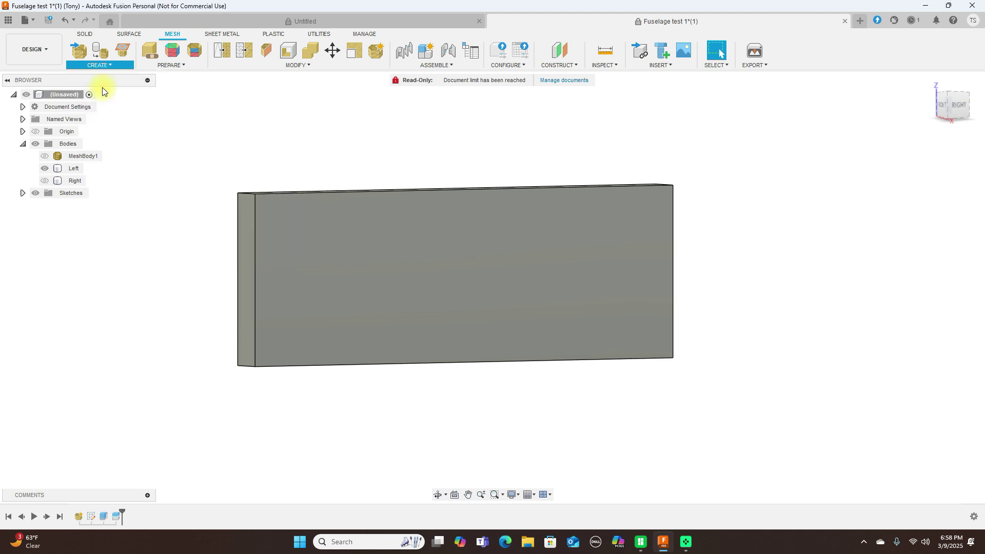
click(275, 219)
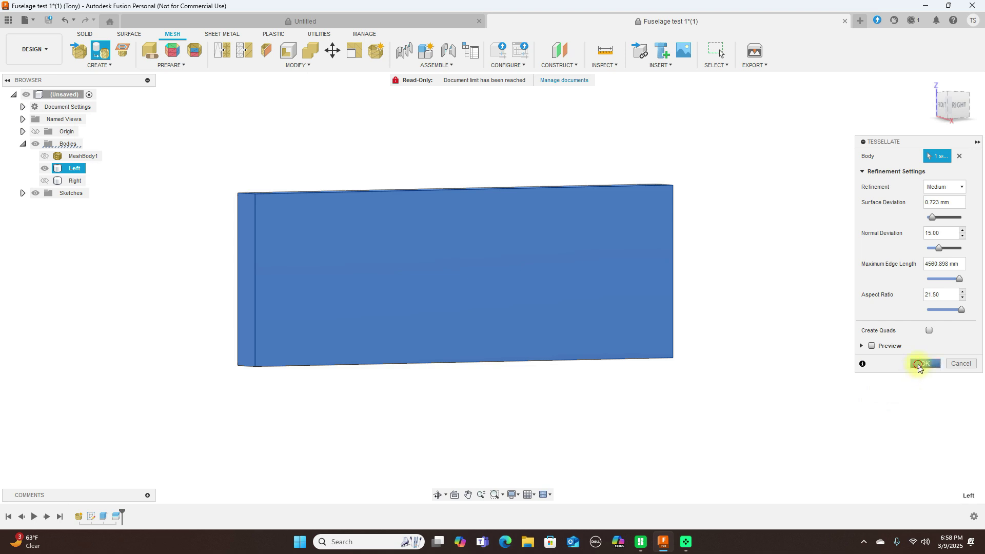
click(921, 363)
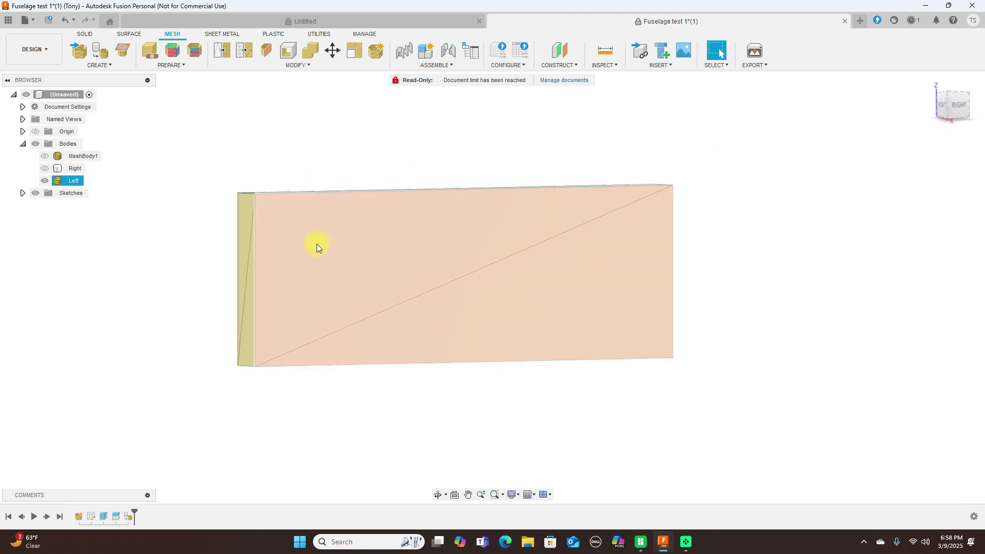
- Show MeshBody1 inside the Left block with Right hidden, and start a mesh Combine with Keep Tools on
click(45, 180)
click(45, 180)
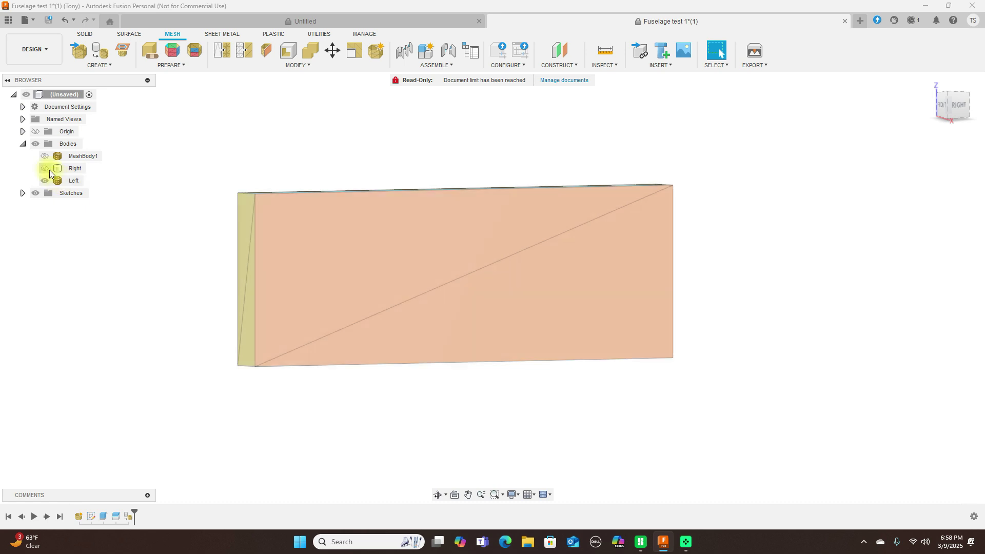
click(58, 168)
click(45, 168)
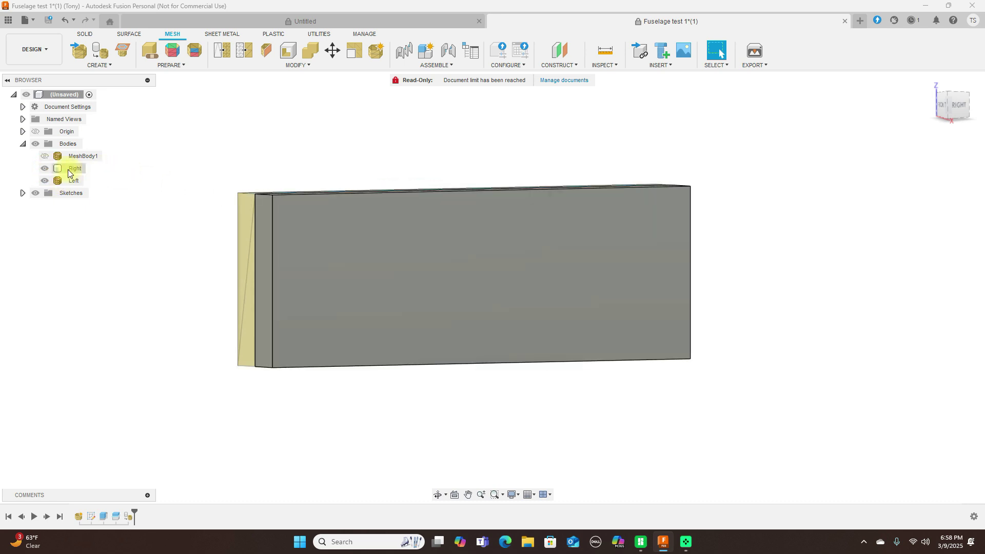
click(46, 168)
click(45, 156)
click(109, 161)
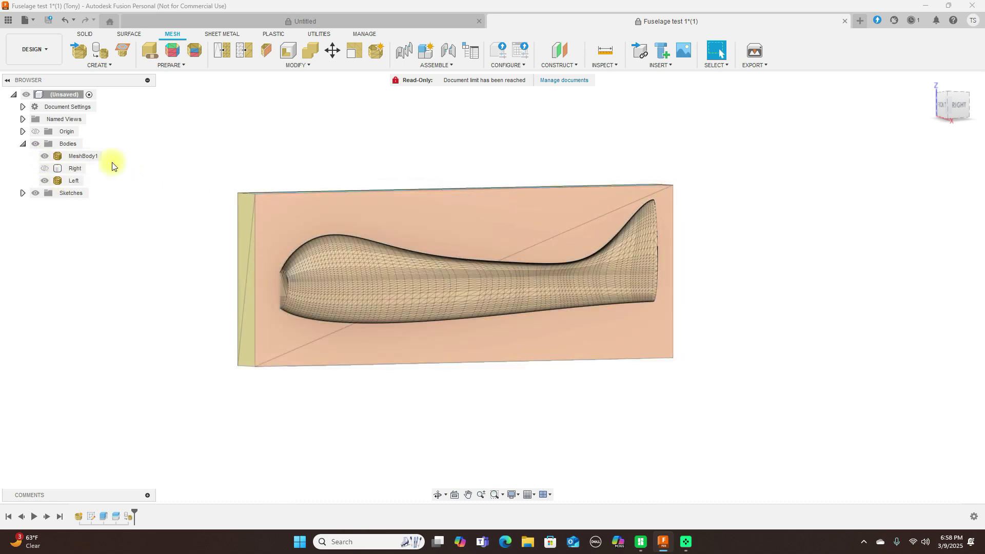
mouse_move(945, 106)
mouse_down()
mouse_move(918, 117)
mouse_move(948, 125)
mouse_up()
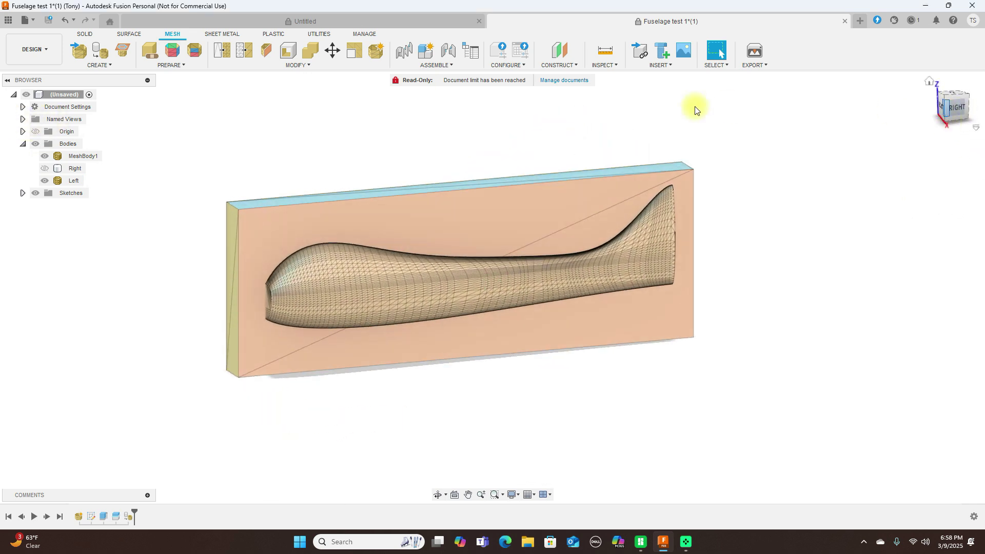
click(307, 66)
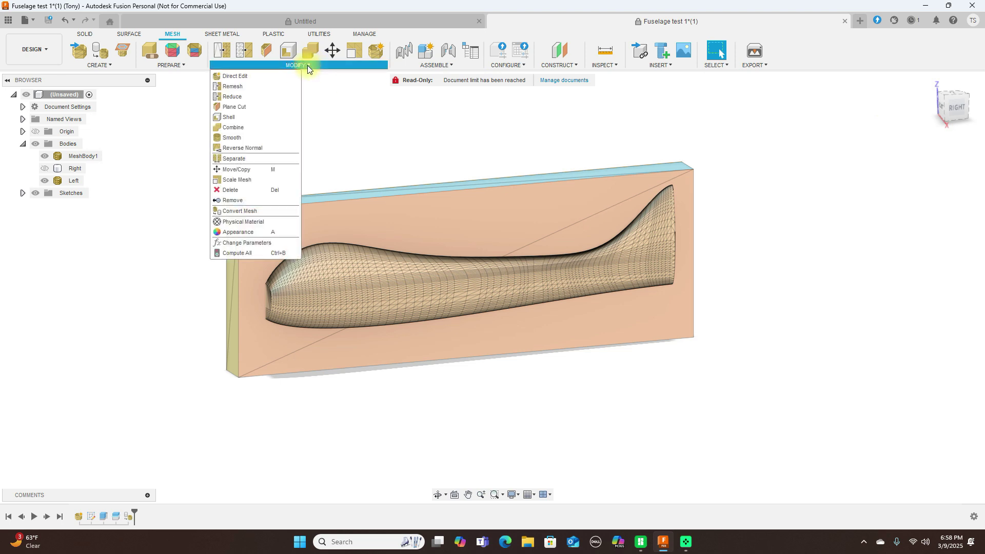
click(239, 128)
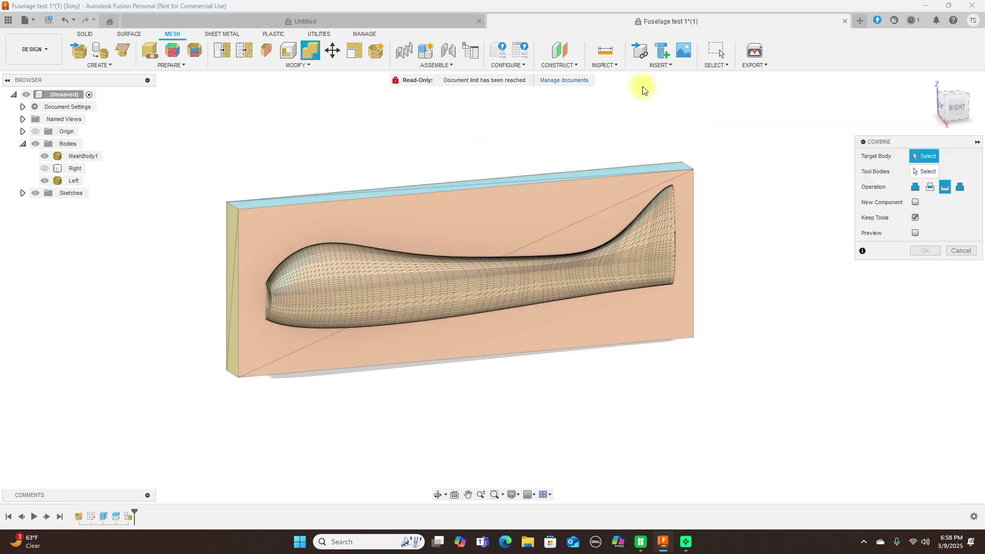
- Cut MeshBody1 from the Left target body, then hide MeshBody1 to reveal the fuselage cavity
click(568, 180)
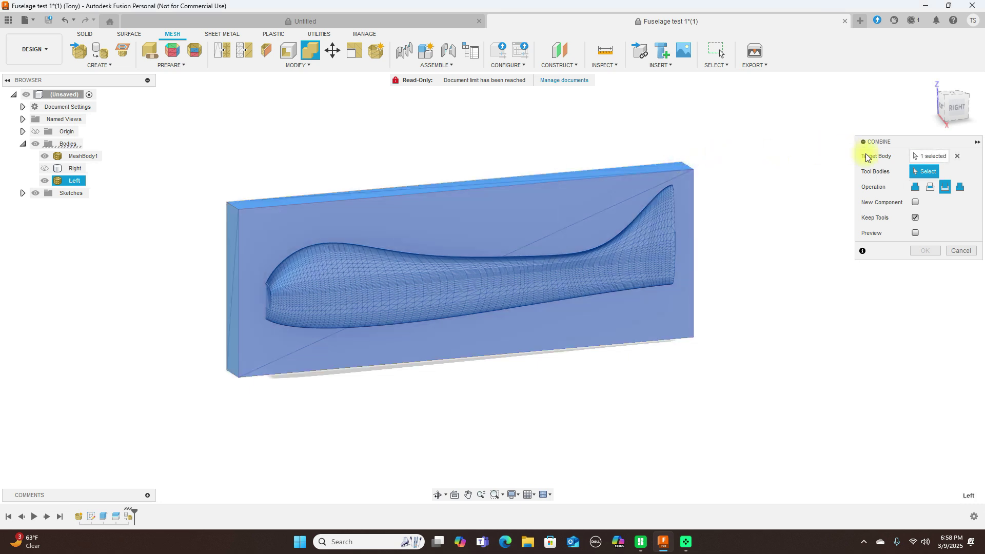
click(620, 245)
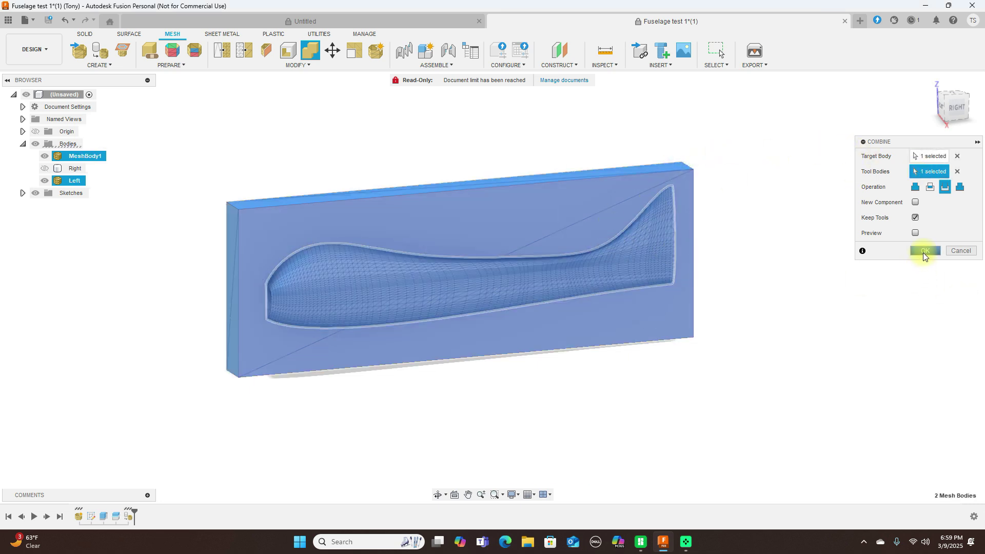
click(922, 251)
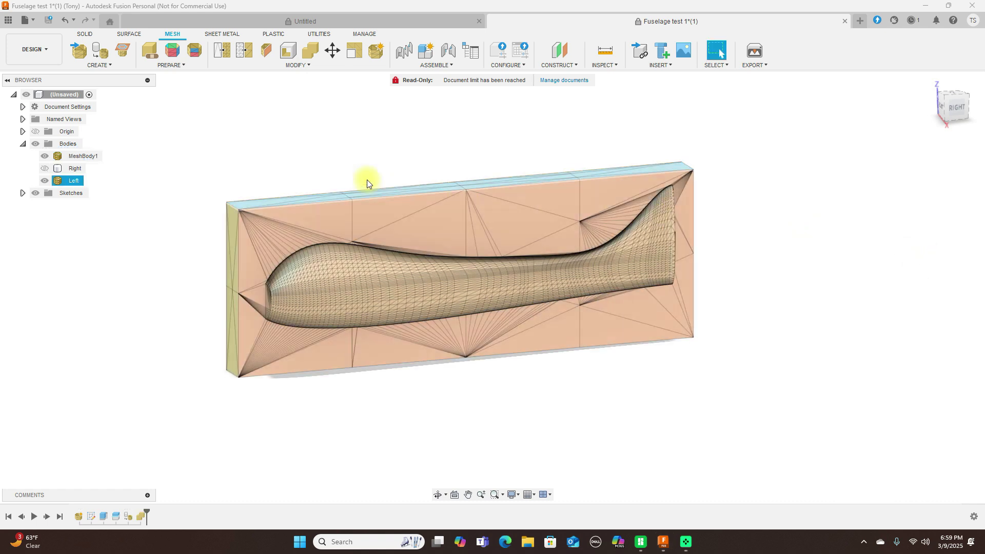
click(45, 157)
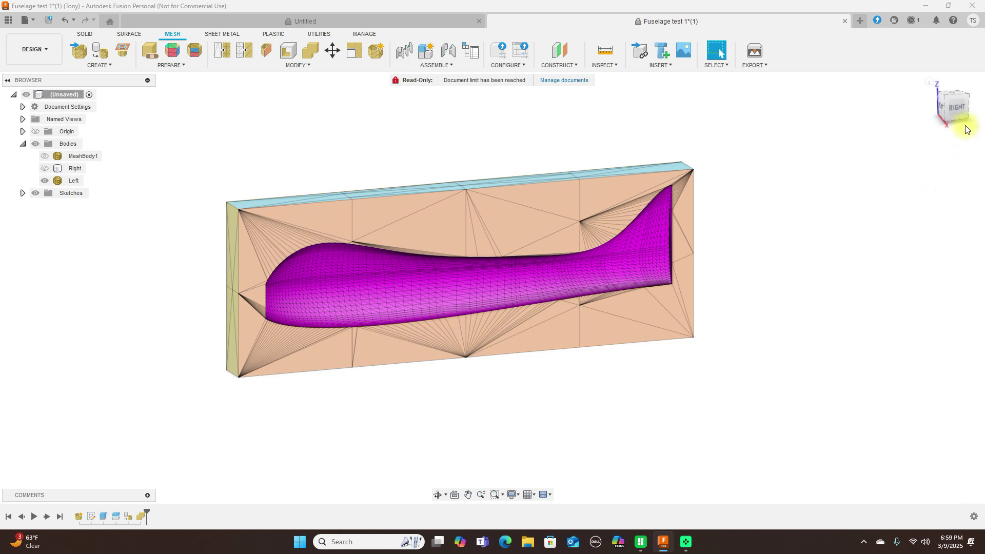
mouse_move(953, 105)
mouse_down()
mouse_move(743, 112)
mouse_move(980, 102)
mouse_move(959, 119)
mouse_move(948, 103)
mouse_up()
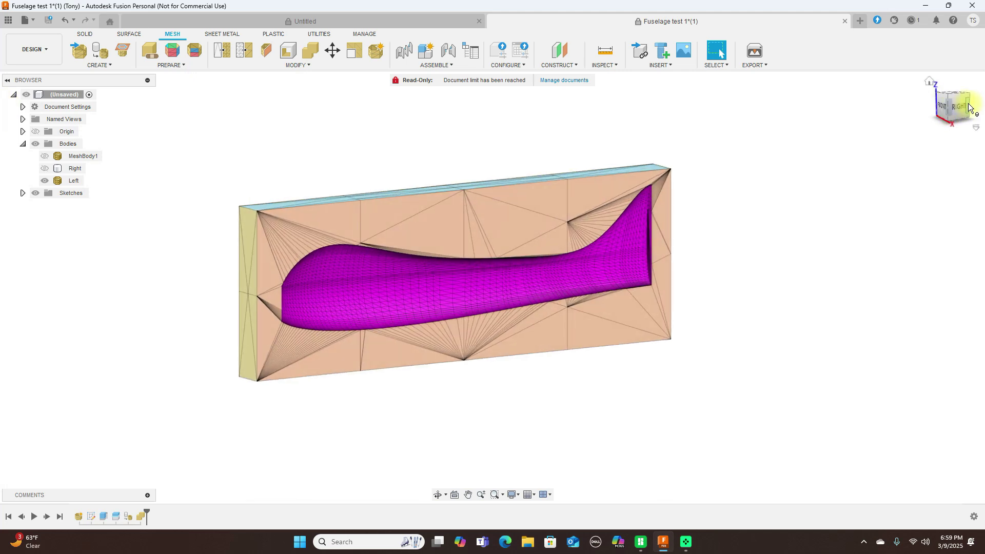
- Switch to the Right view and bring up Convert Mesh with the Parametric operation
click(951, 112)
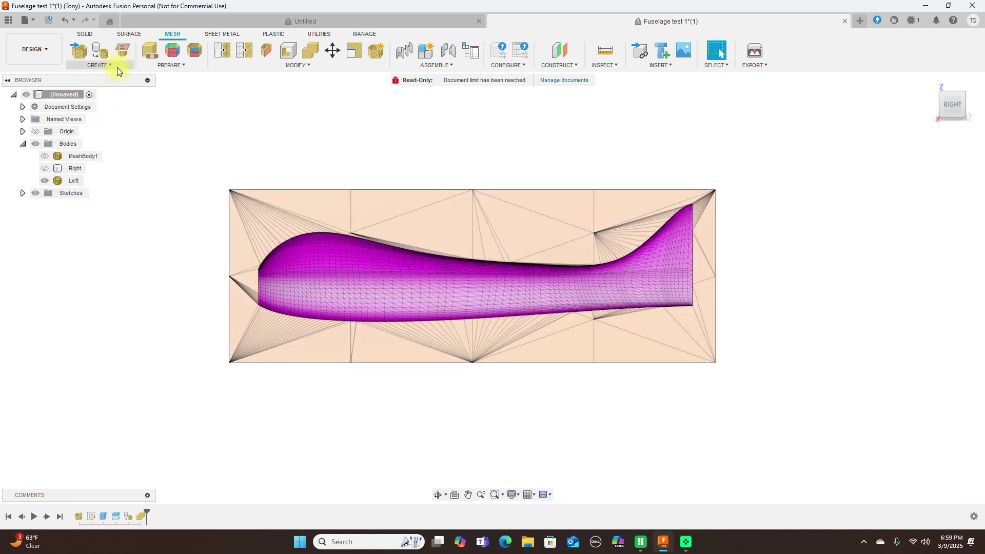
click(170, 66)
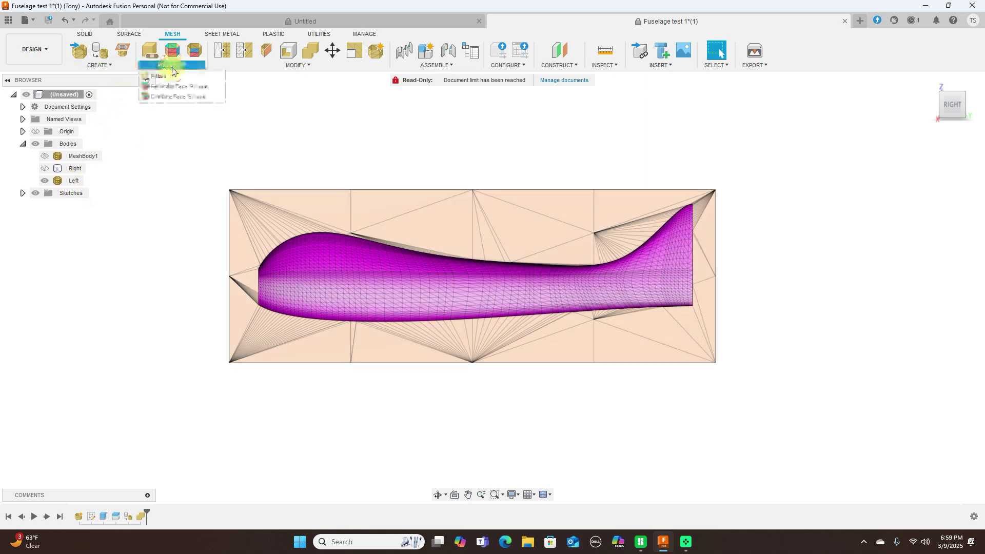
click(171, 160)
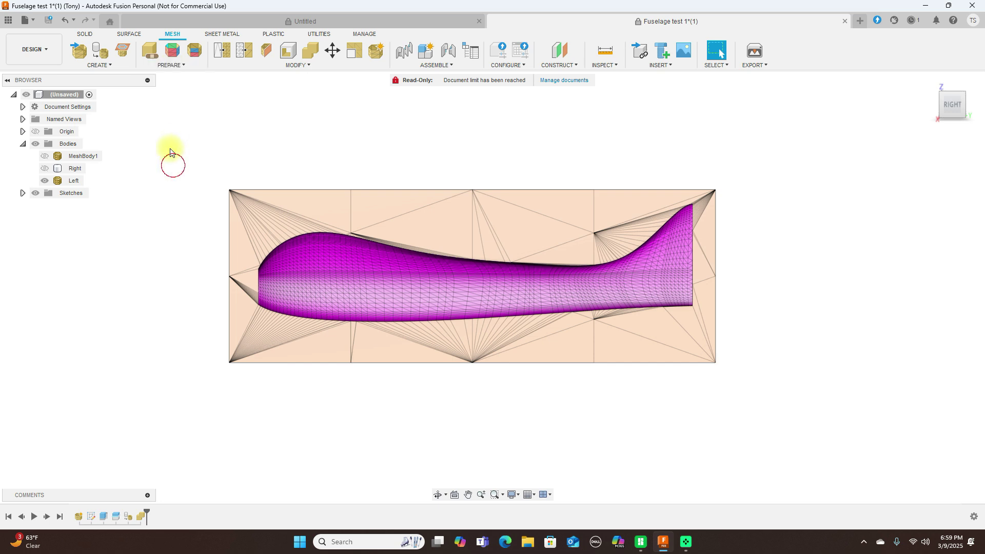
click(113, 69)
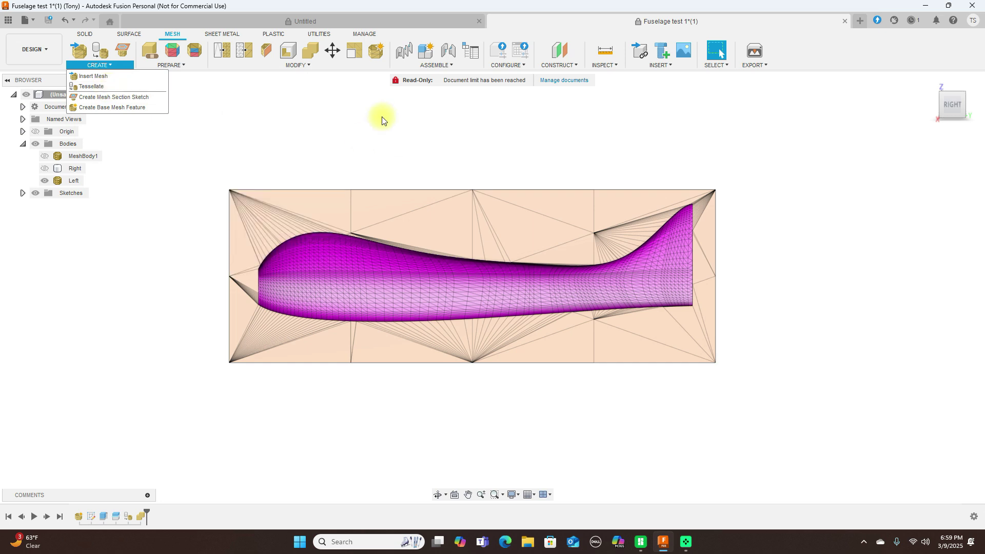
click(309, 66)
click(311, 68)
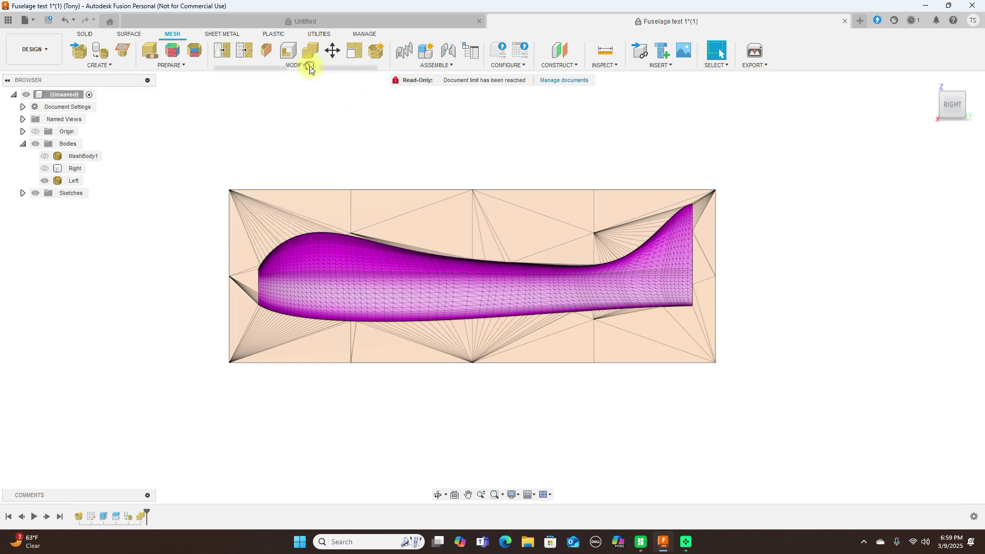
click(310, 66)
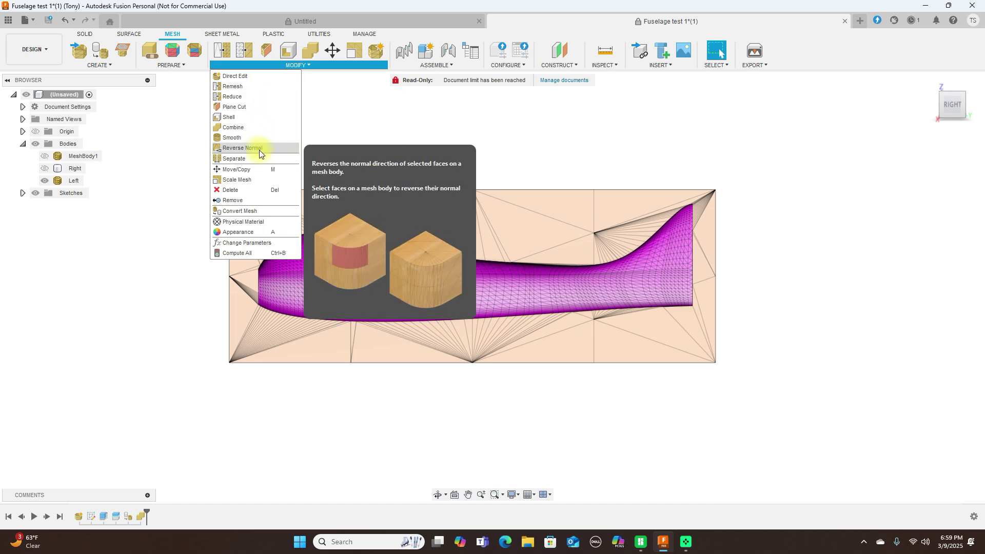
click(255, 213)
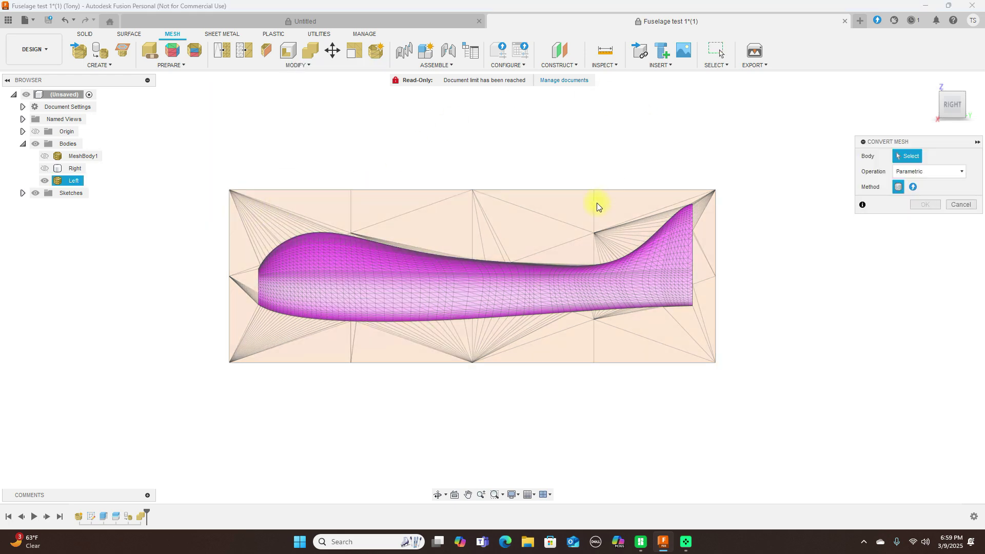
- Convert the Left mold mesh into a Parametric solid and view it at an angle
click(45, 181)
click(45, 182)
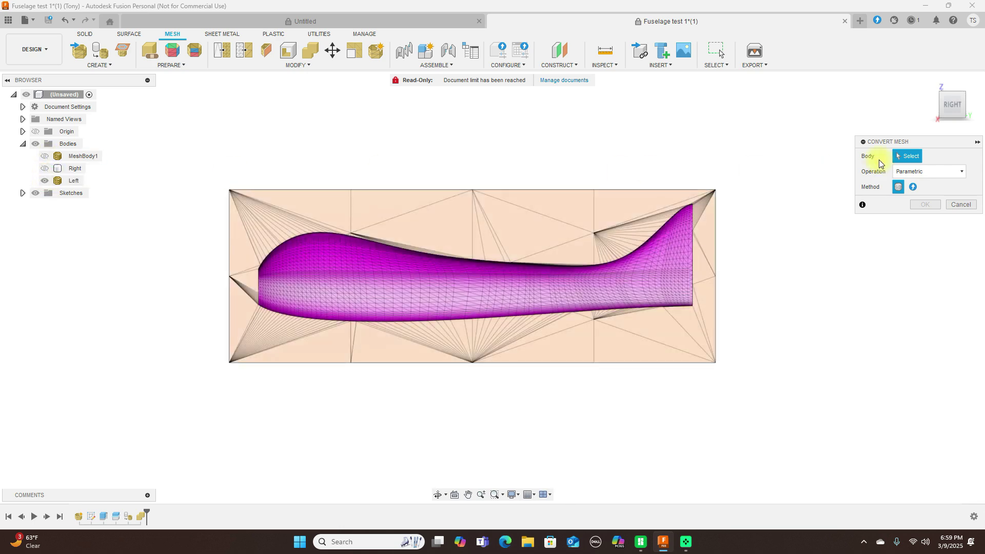
click(588, 214)
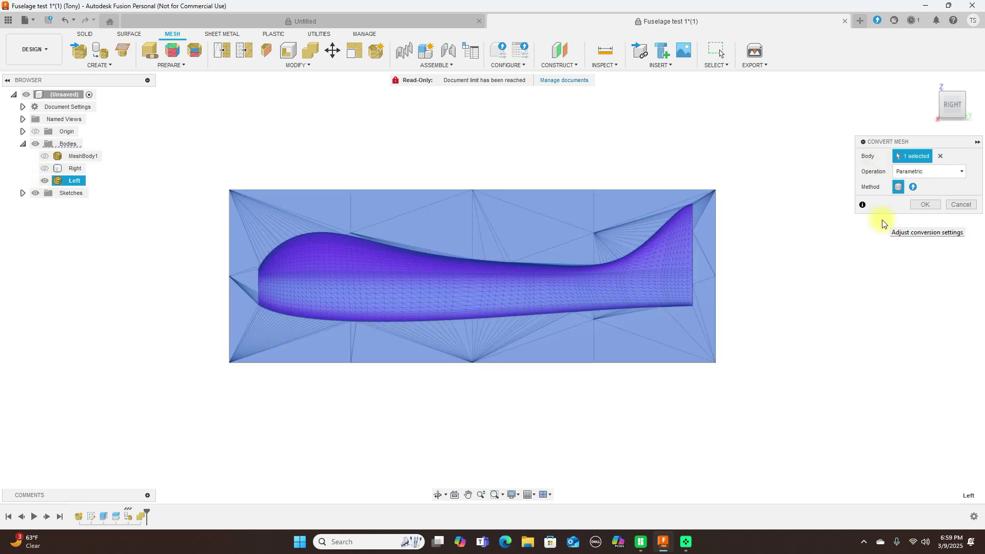
click(925, 205)
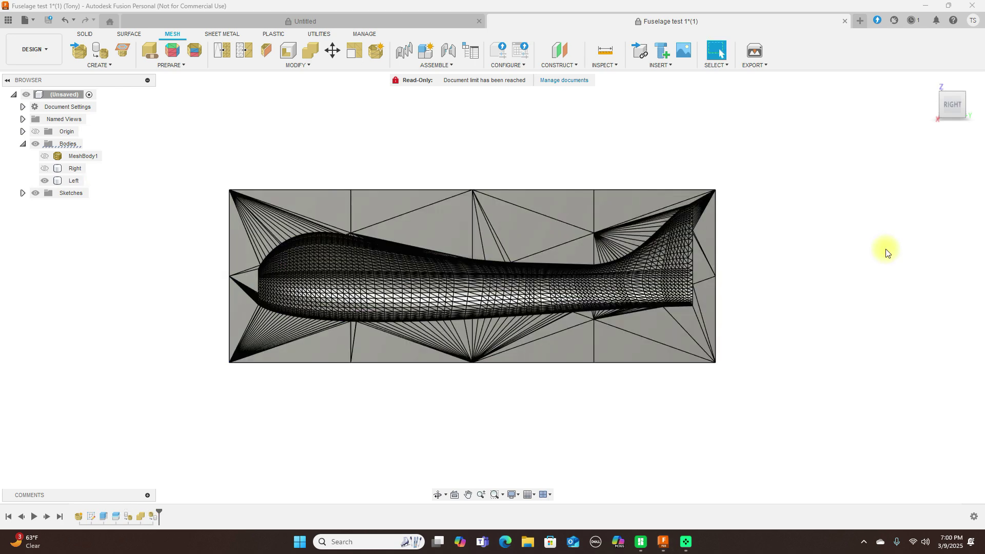
click(944, 106)
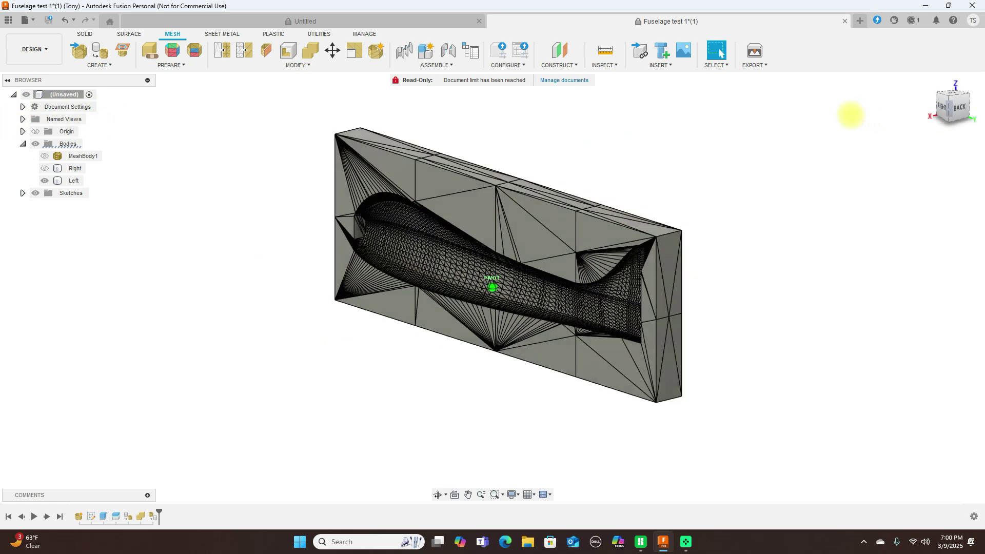
click(82, 34)
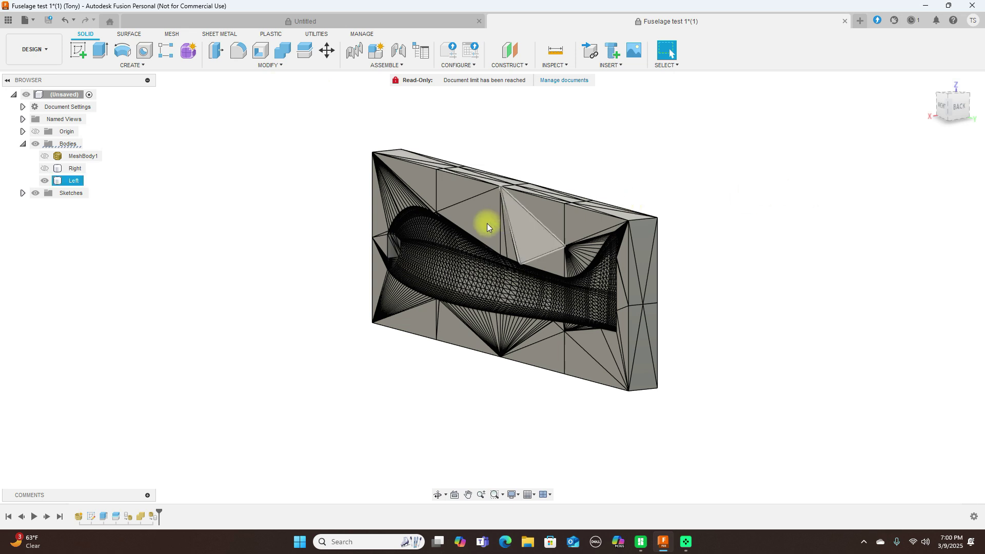
click(44, 181)
click(44, 181)
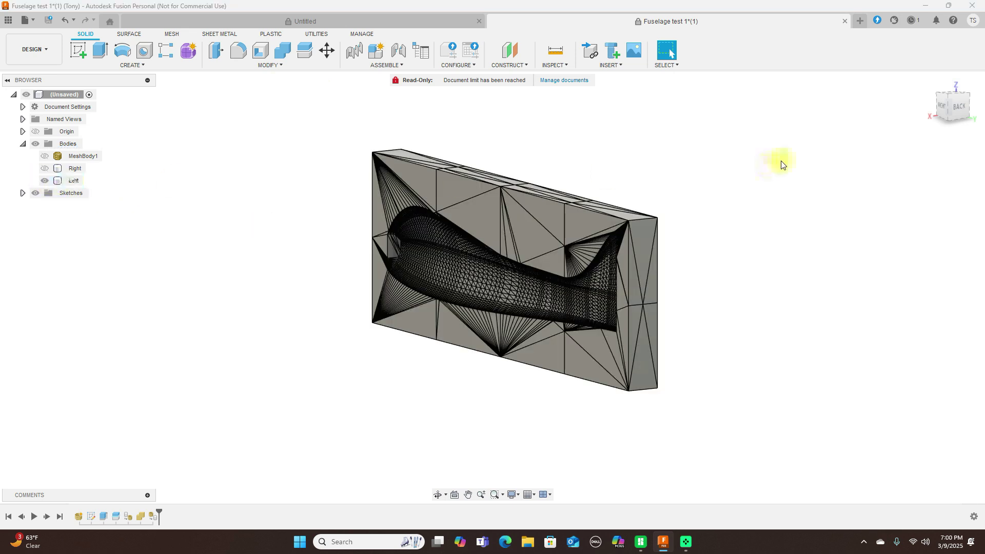
click(939, 107)
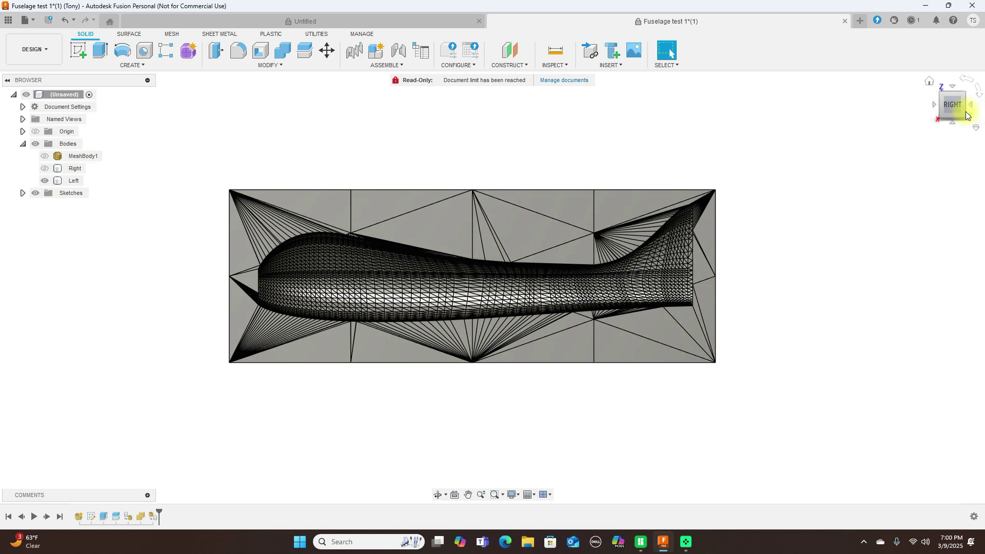
mouse_move(964, 114)
mouse_down()
mouse_move(815, 123)
mouse_move(816, 114)
mouse_move(853, 106)
mouse_move(838, 115)
mouse_move(963, 119)
mouse_up()
click(948, 111)
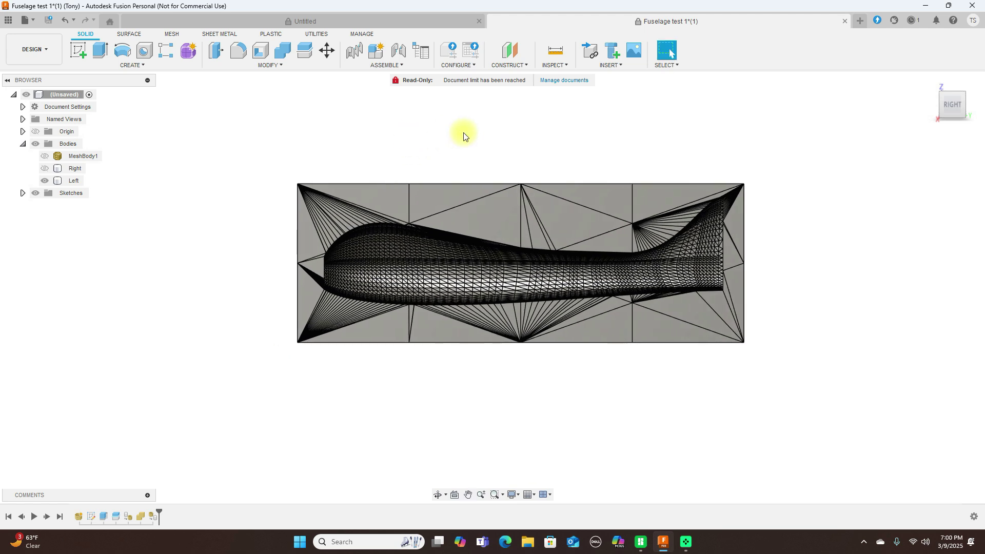
click(403, 198)
click(79, 52)
- Sketch on the mold's side plane and draw one long horizontal line through the fuselage
click(221, 272)
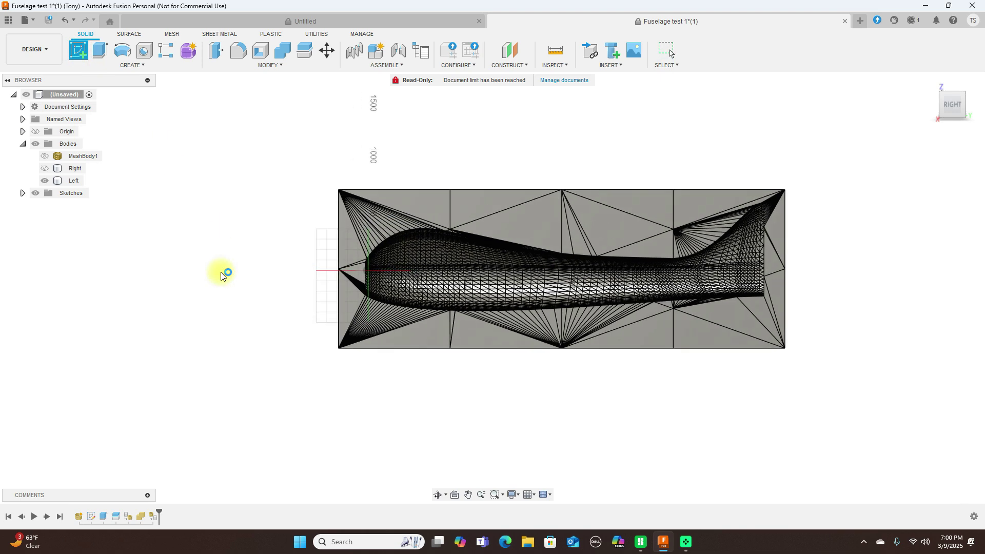
key(l)
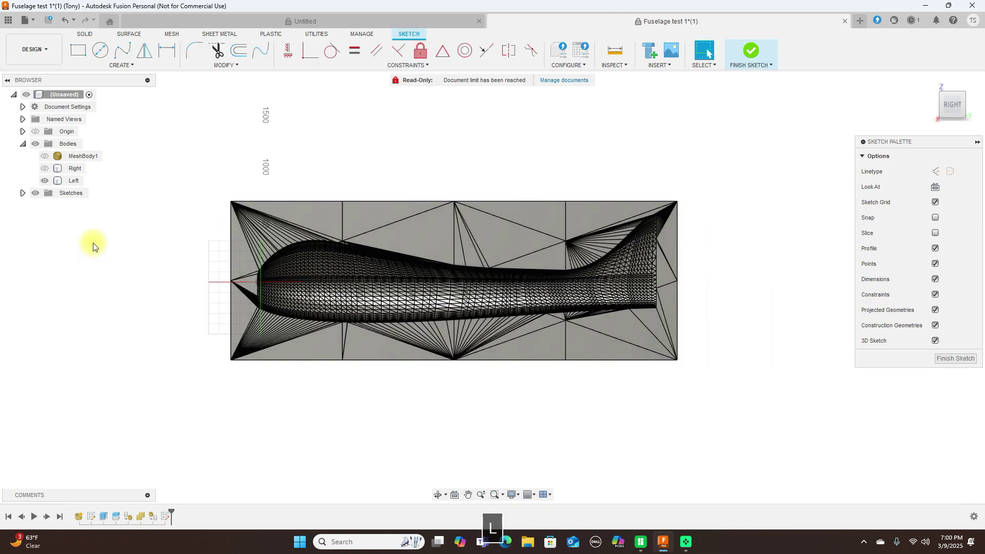
click(732, 292)
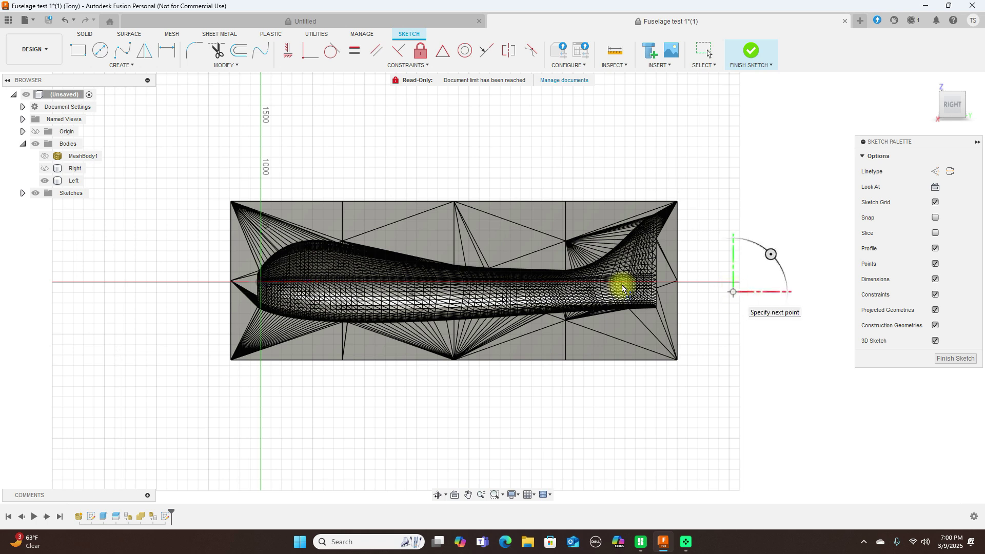
click(107, 293)
right_click(107, 294)
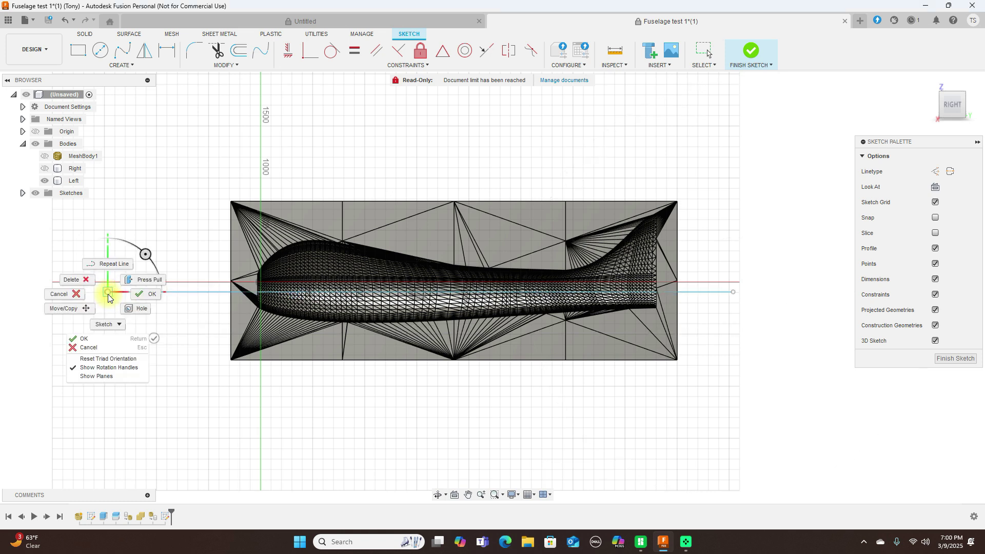
click(146, 294)
- Draw the first two vertical lines across the mold, from above to below it
key(l)
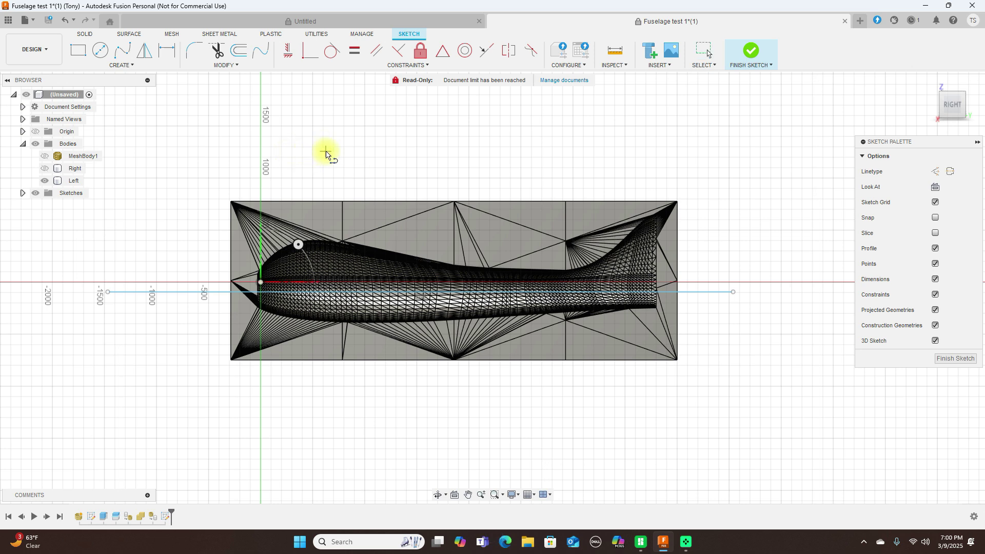
click(326, 152)
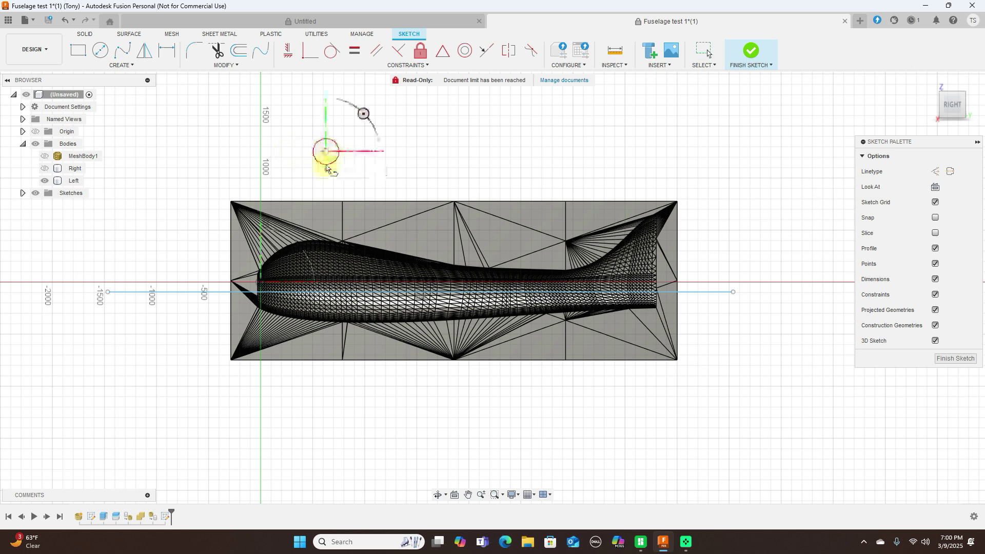
click(326, 391)
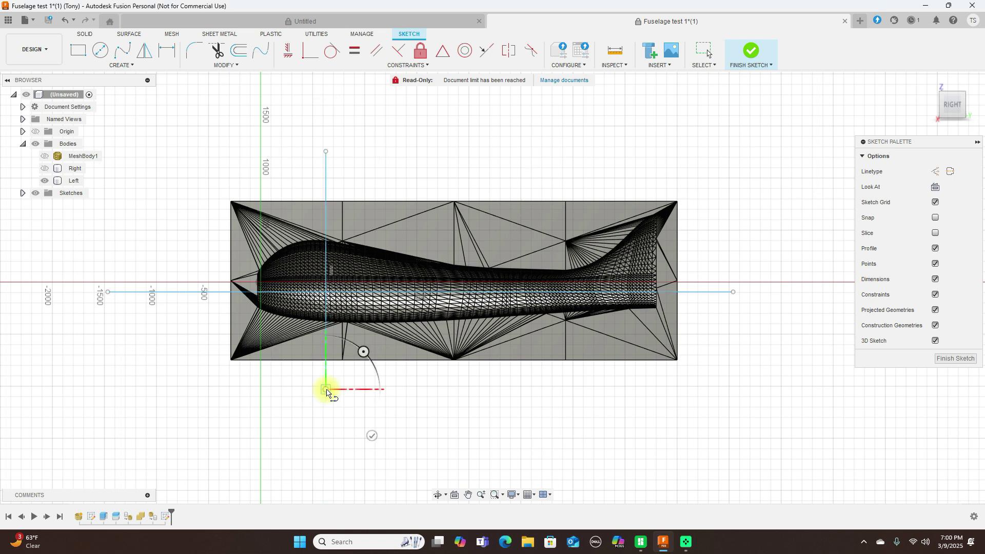
right_click(327, 392)
click(356, 393)
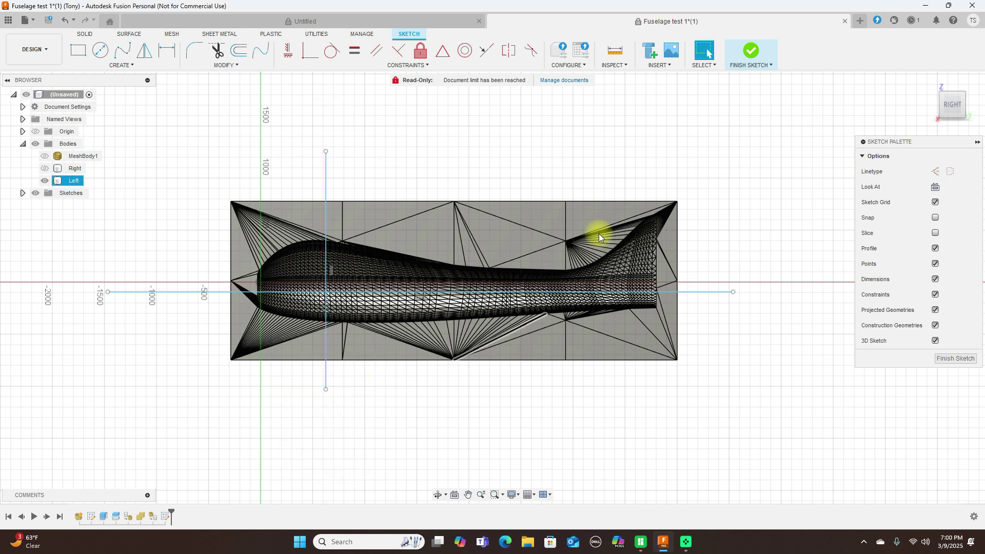
right_click(561, 149)
key(Escape)
key(l)
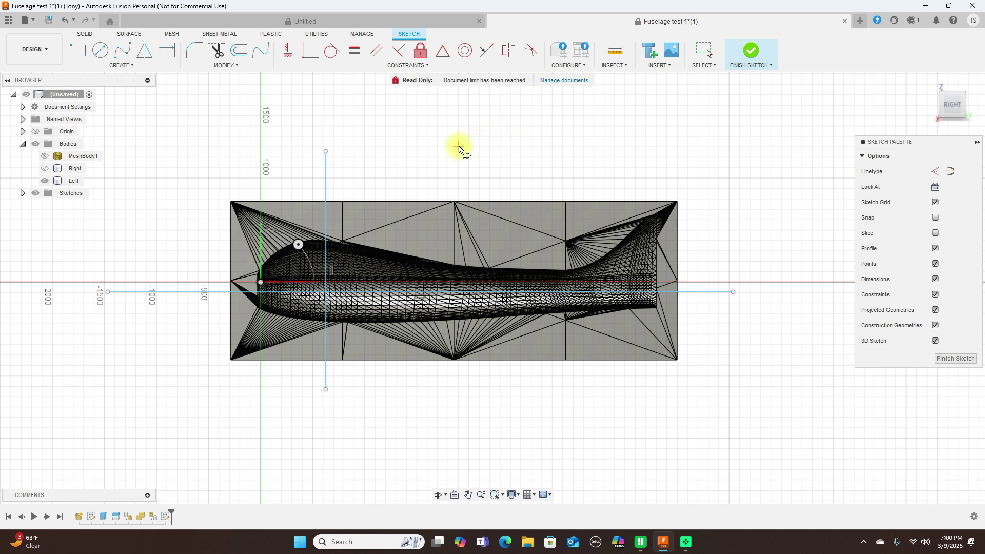
click(458, 147)
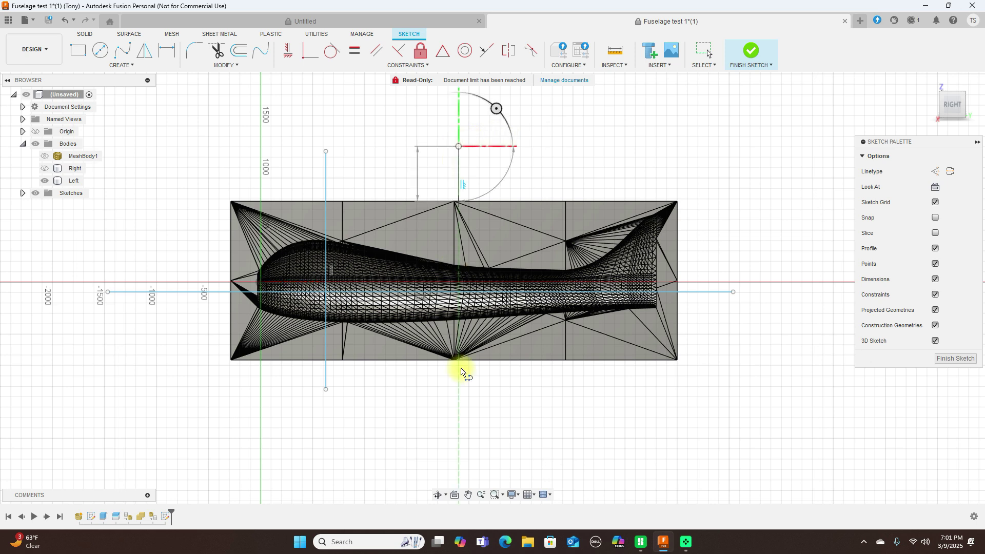
click(461, 406)
right_click(491, 408)
key(Escape)
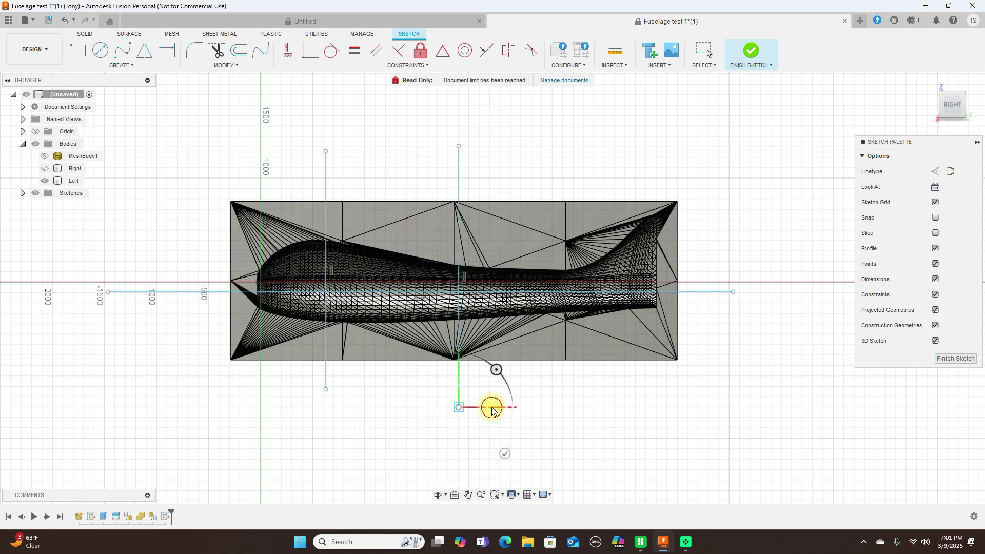
key(Escape)
- Draw a third vertical line across the tail section and finish the sketch
right_click(600, 144)
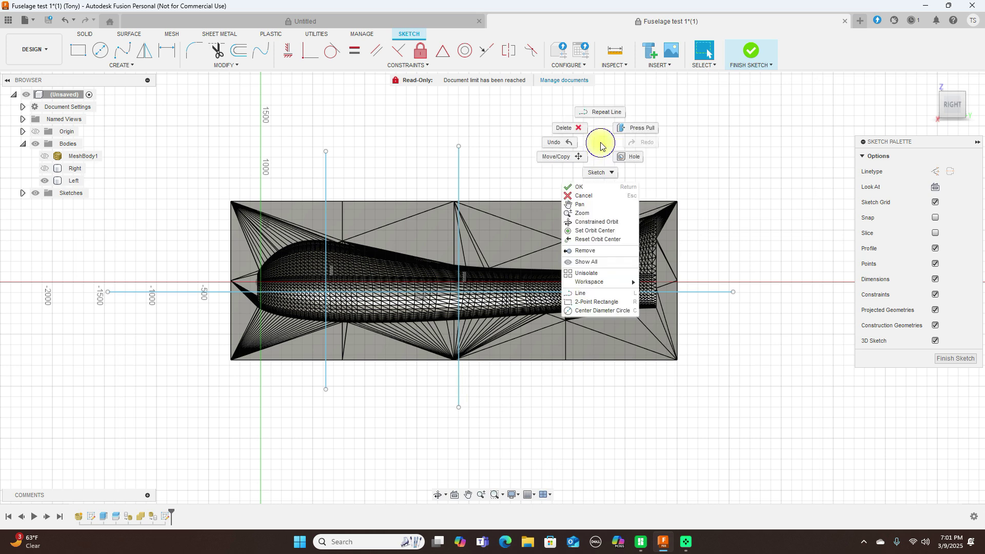
click(597, 113)
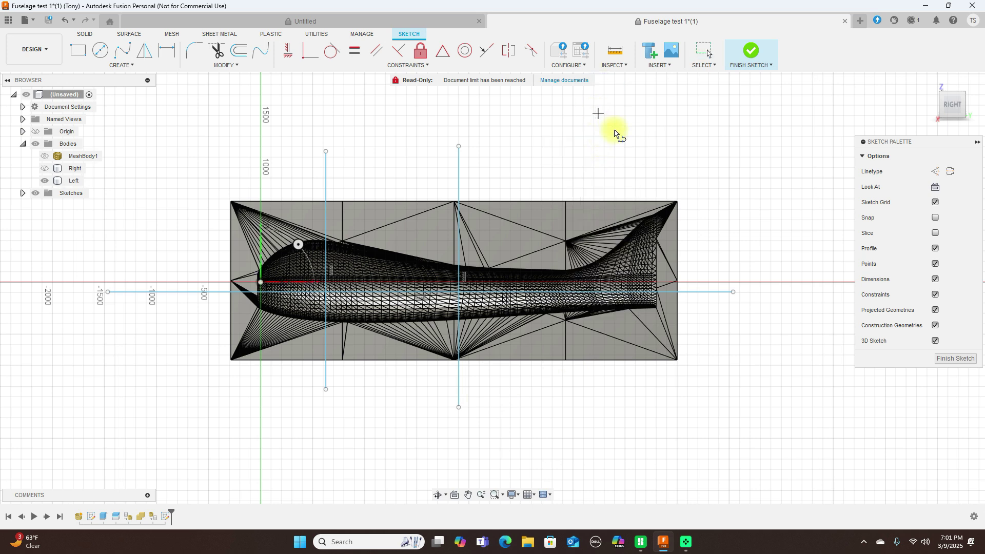
click(591, 143)
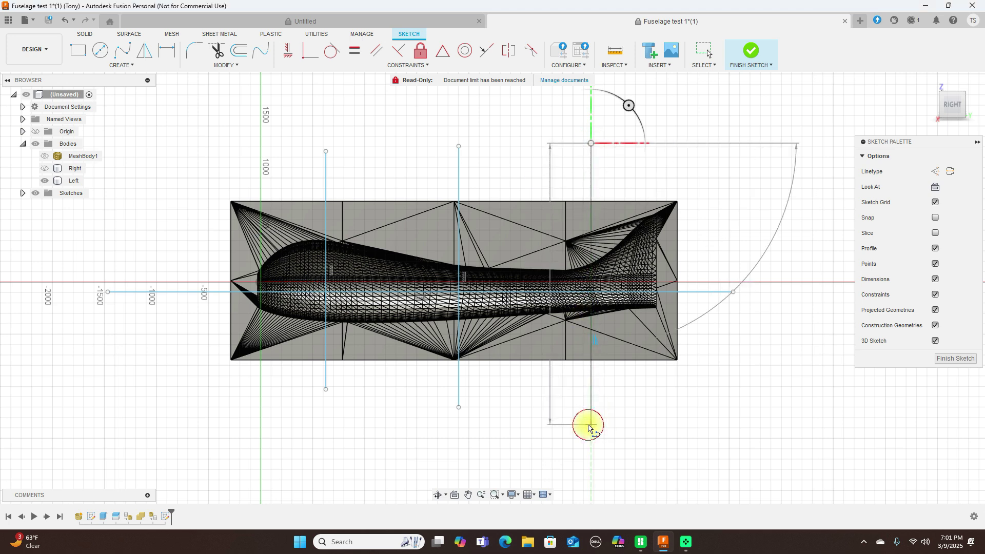
click(589, 425)
right_click(590, 425)
click(623, 427)
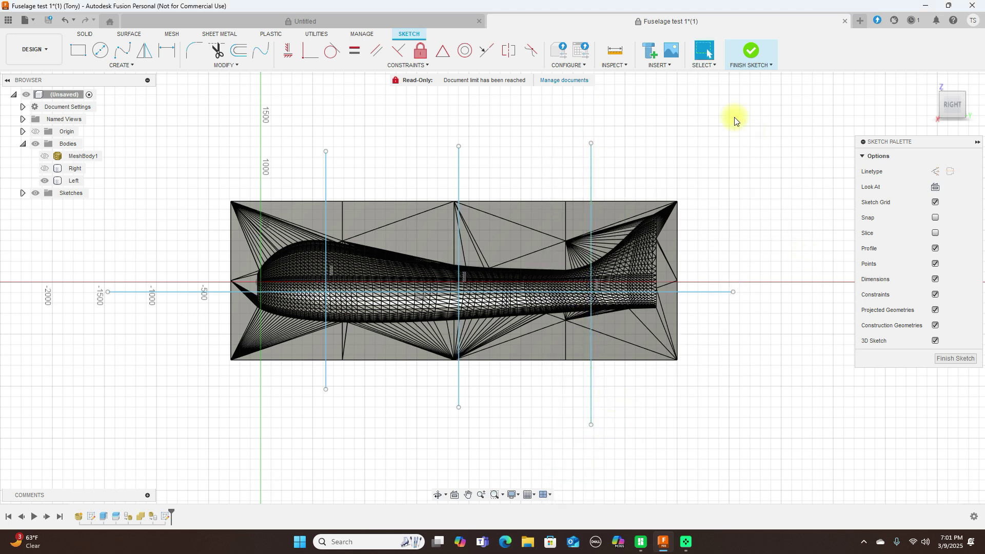
click(755, 53)
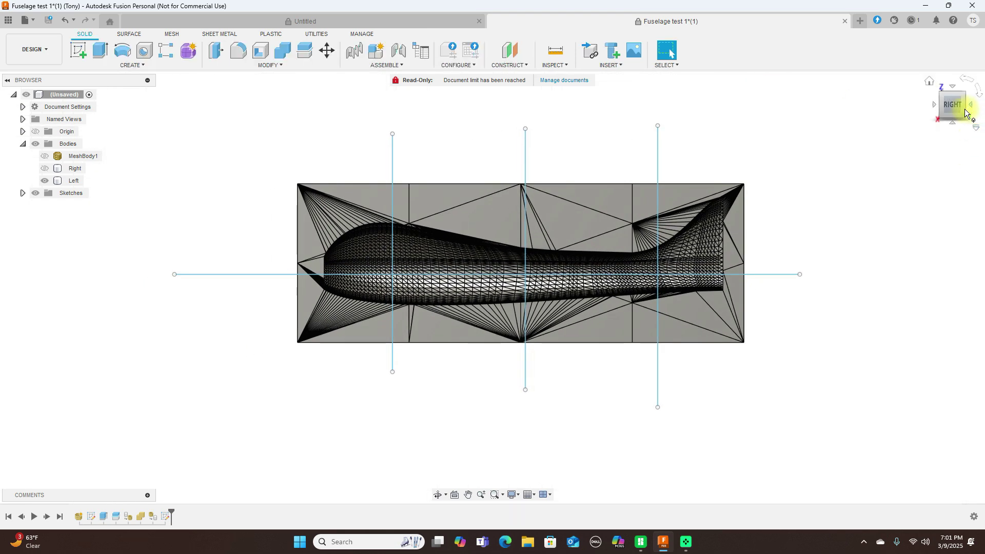
- Split the Left body along the horizontal sketch line into Left and Left (1)
drag(964, 112, 888, 114)
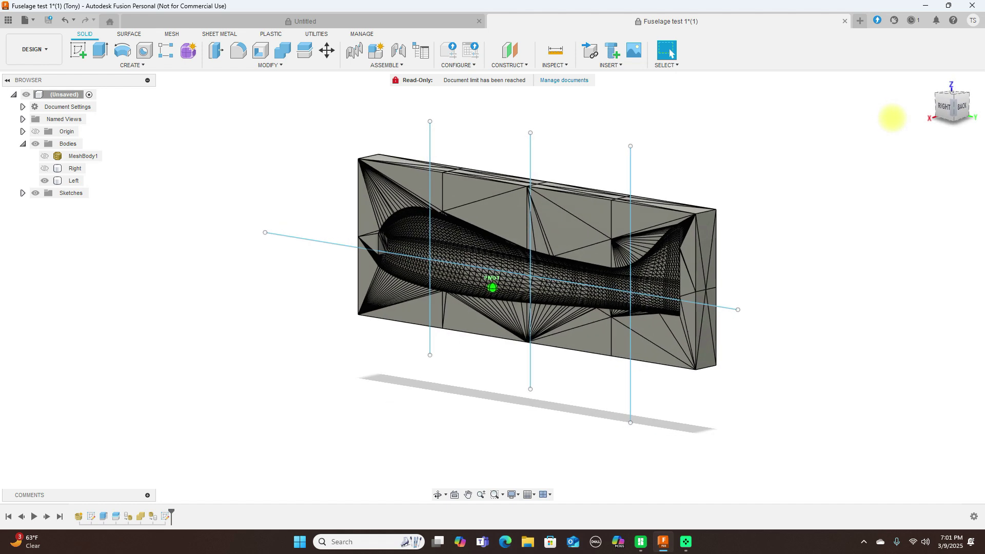
click(305, 52)
click(413, 176)
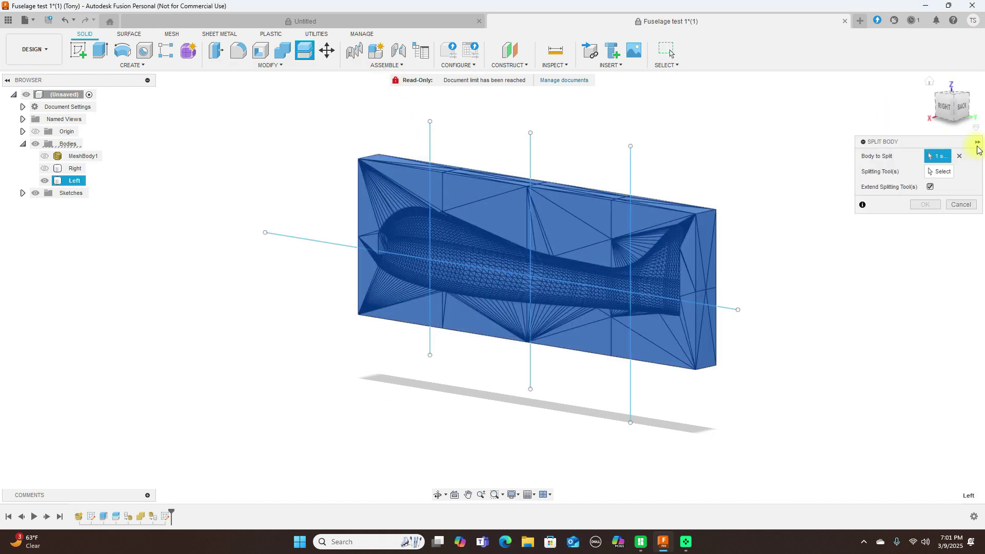
click(949, 172)
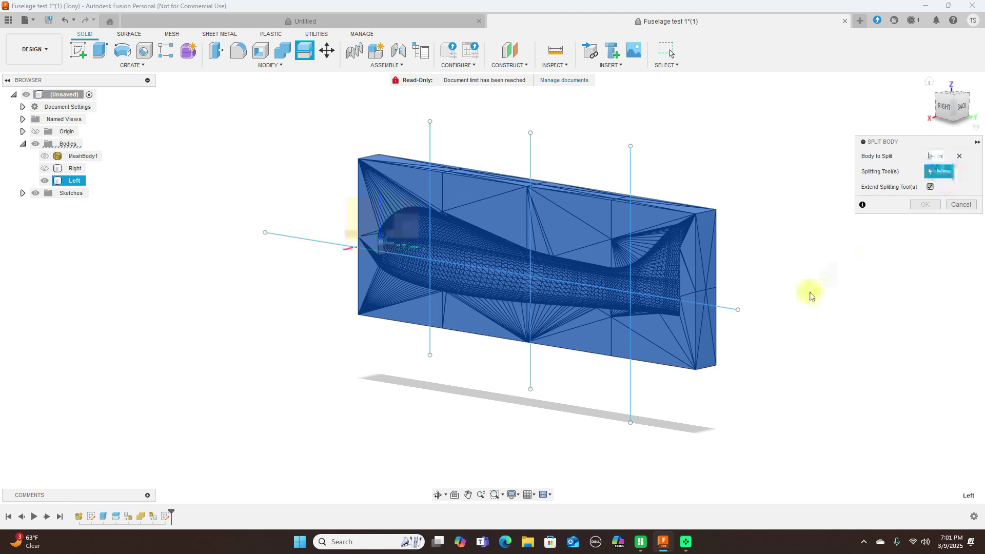
click(731, 308)
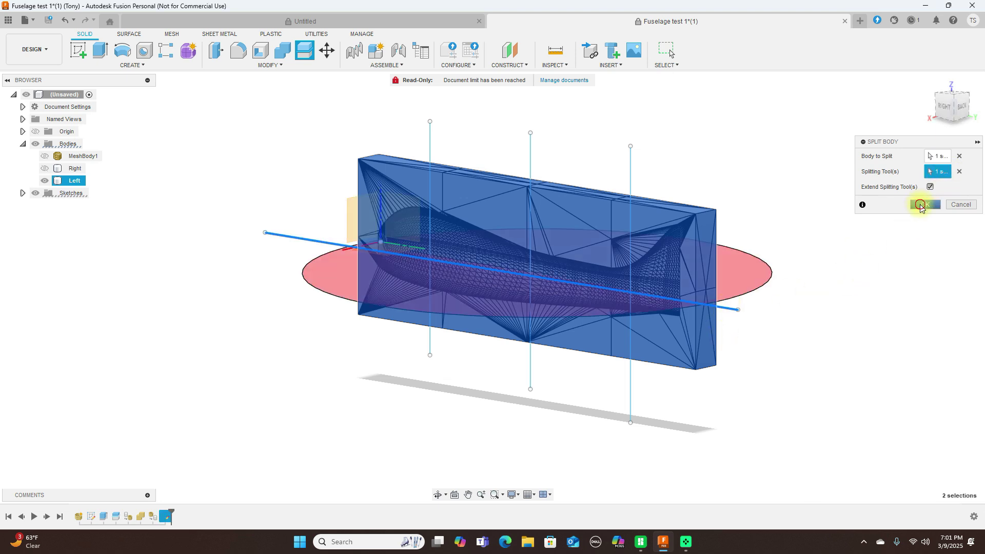
click(920, 205)
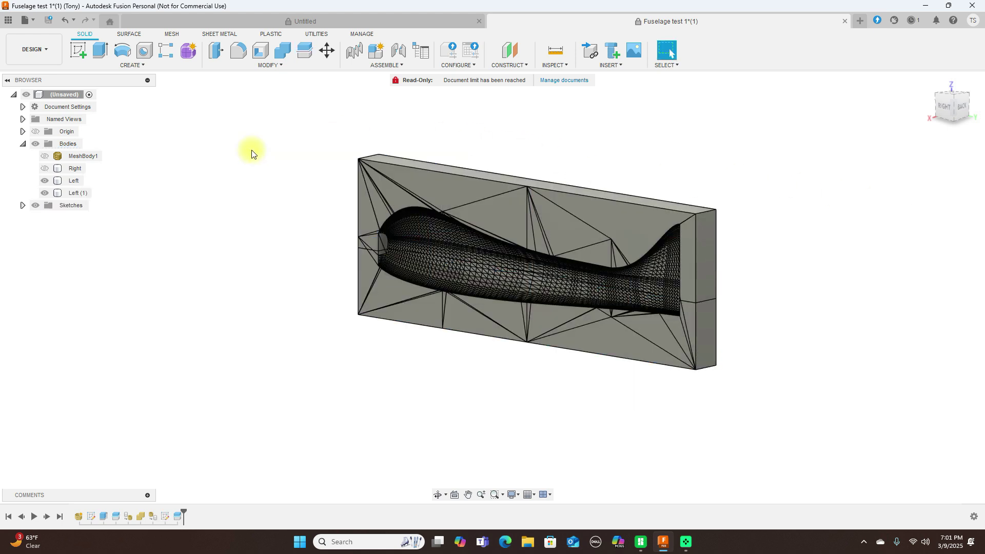
- Check both halves by toggling their visibility, return to the side view, and show Sketch2 again
click(44, 195)
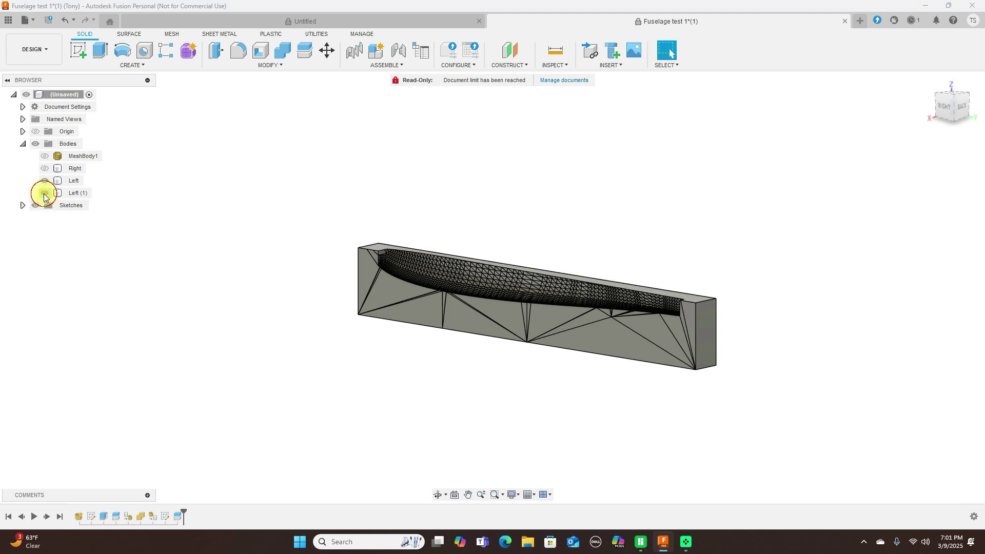
click(44, 194)
click(45, 181)
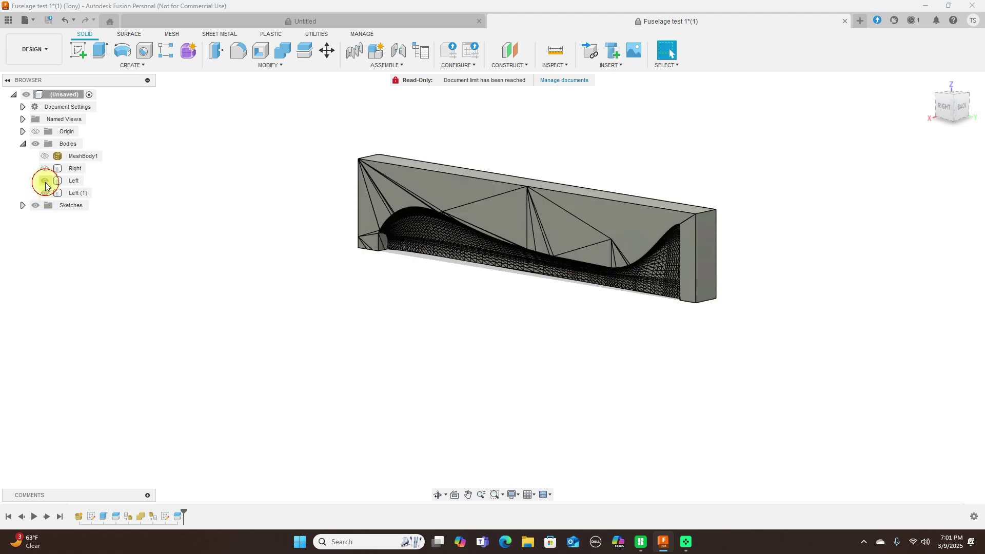
click(44, 181)
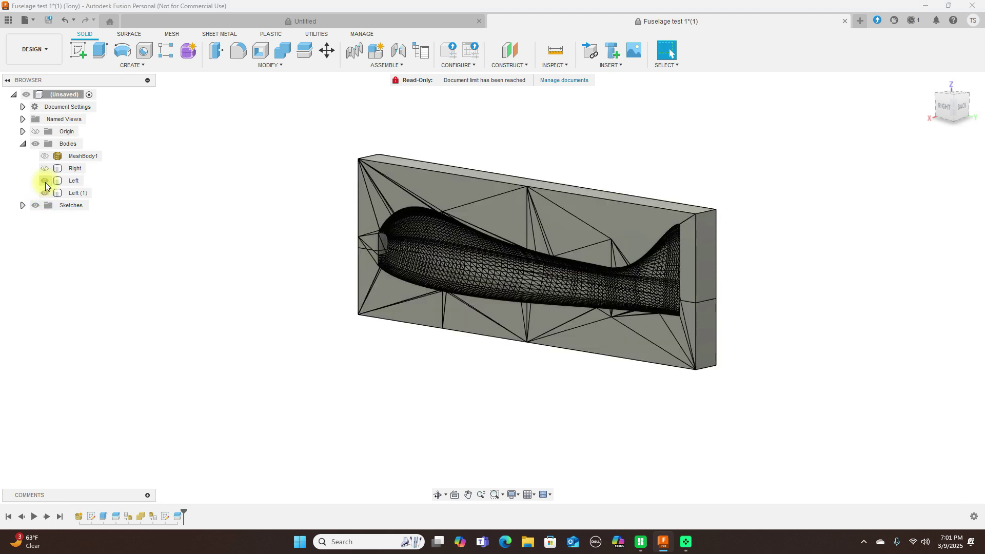
click(957, 112)
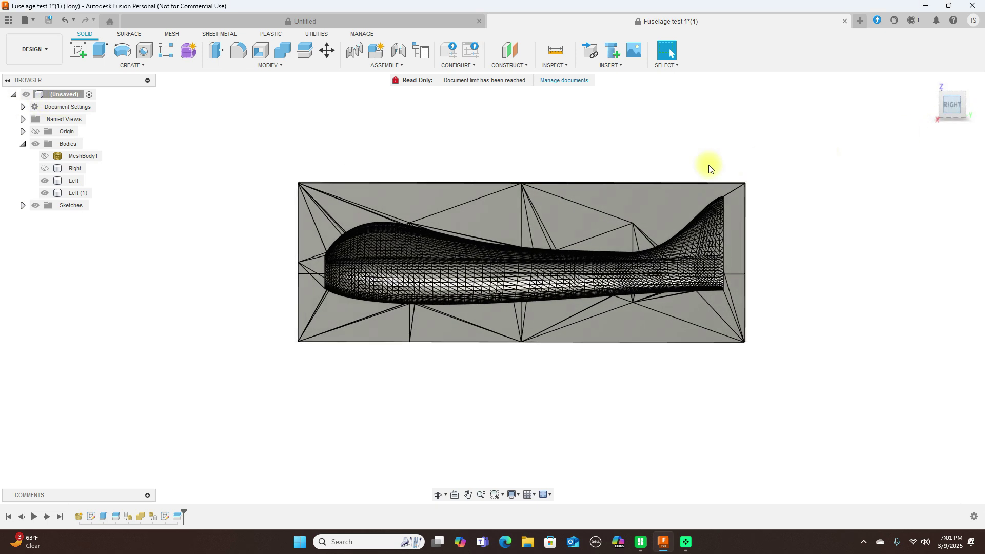
click(23, 205)
click(41, 229)
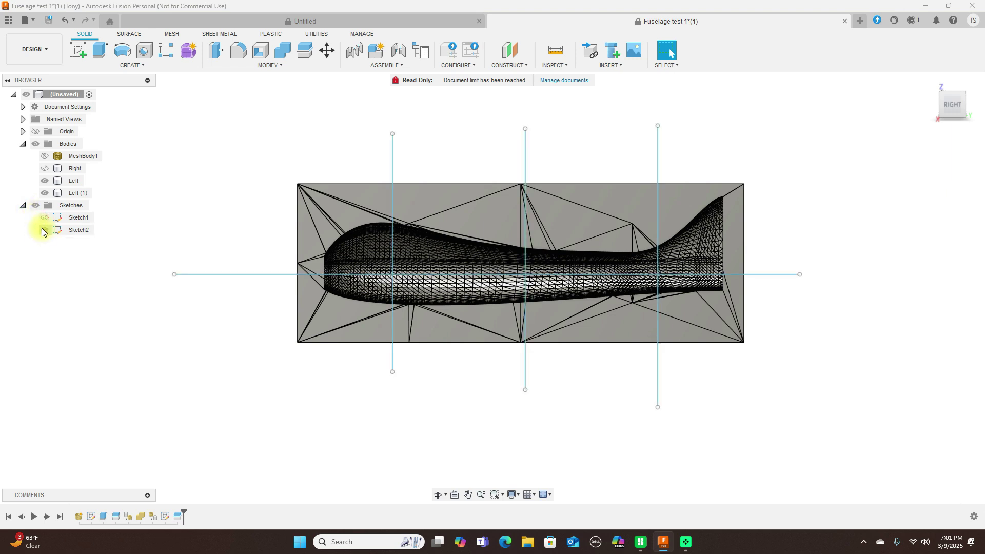
click(304, 53)
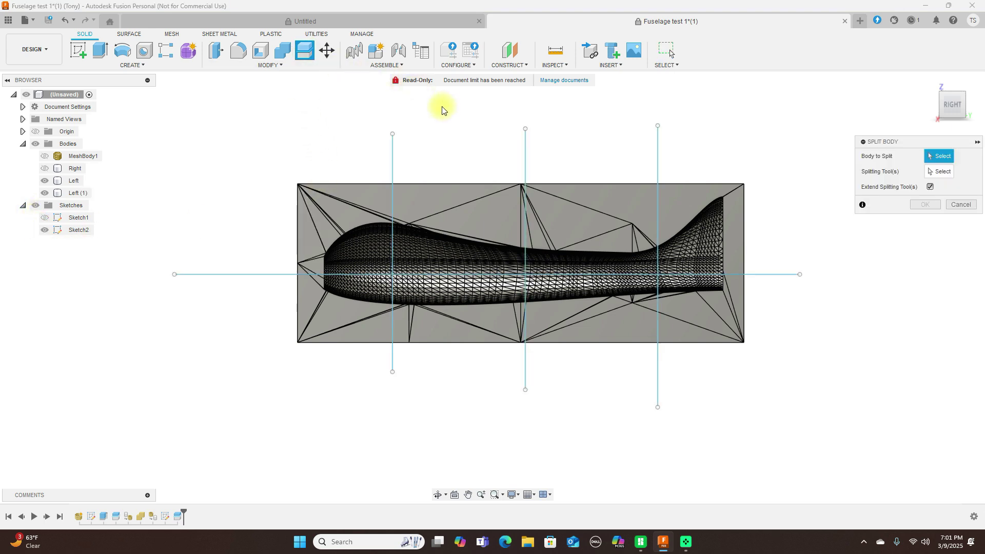
- Split the upper mold half Left (1) along the three vertical sketch lines
click(441, 199)
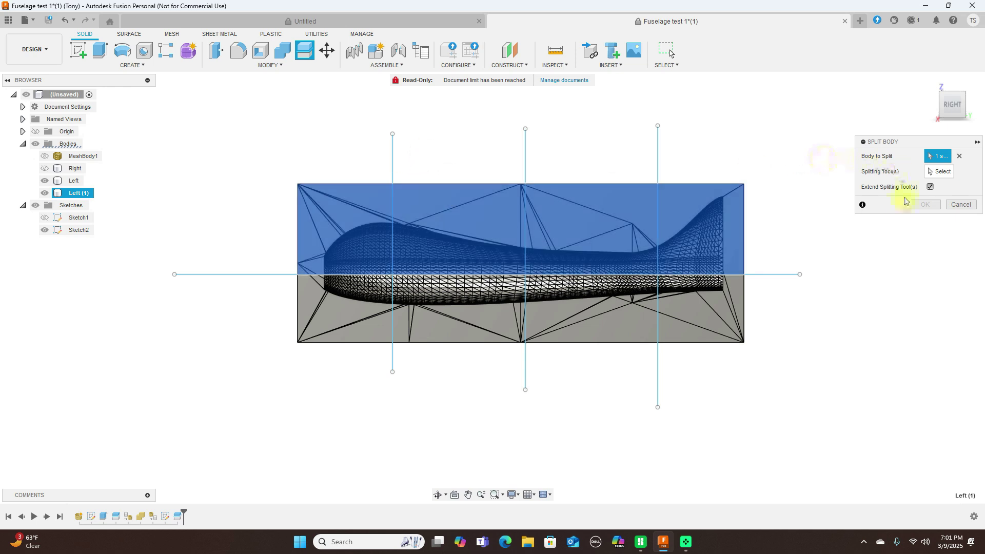
click(938, 171)
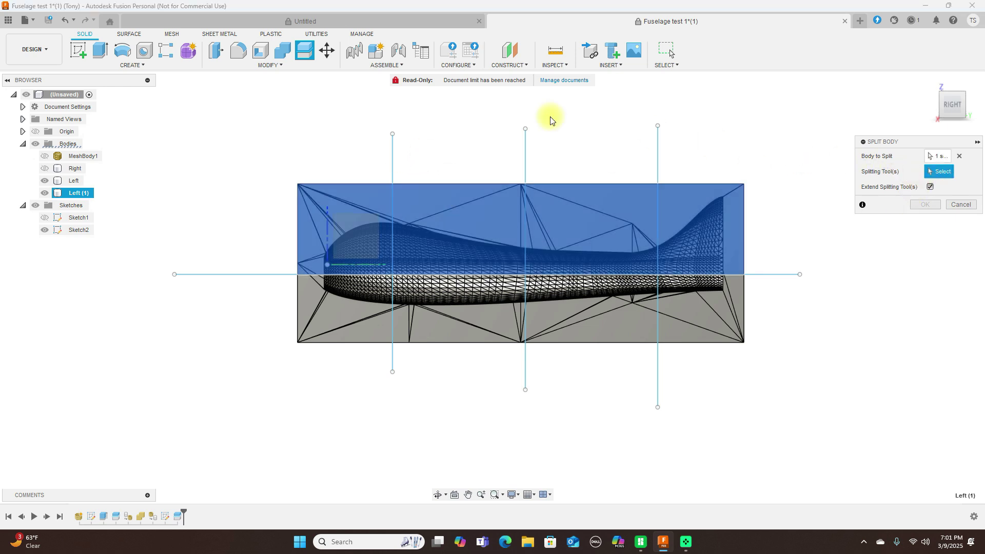
click(394, 156)
click(525, 145)
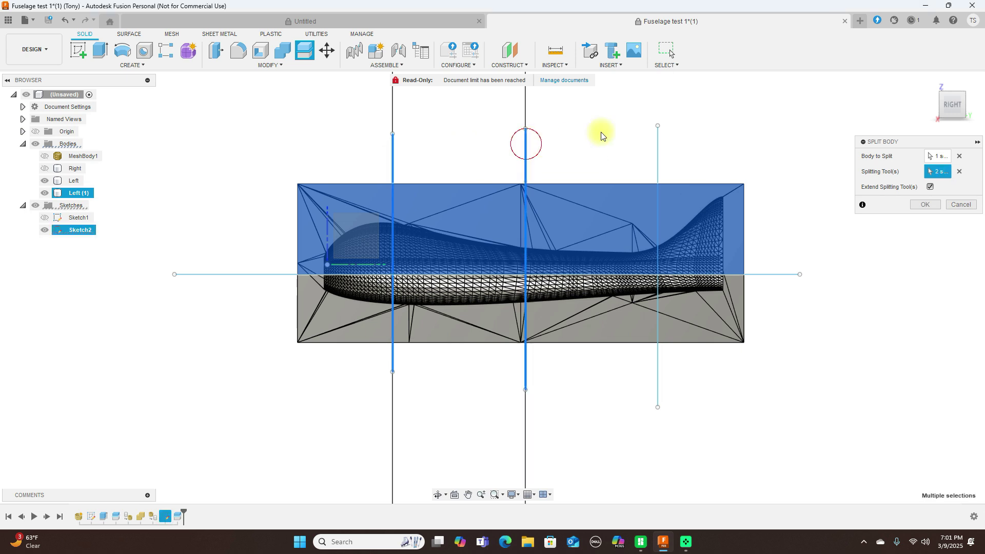
click(657, 147)
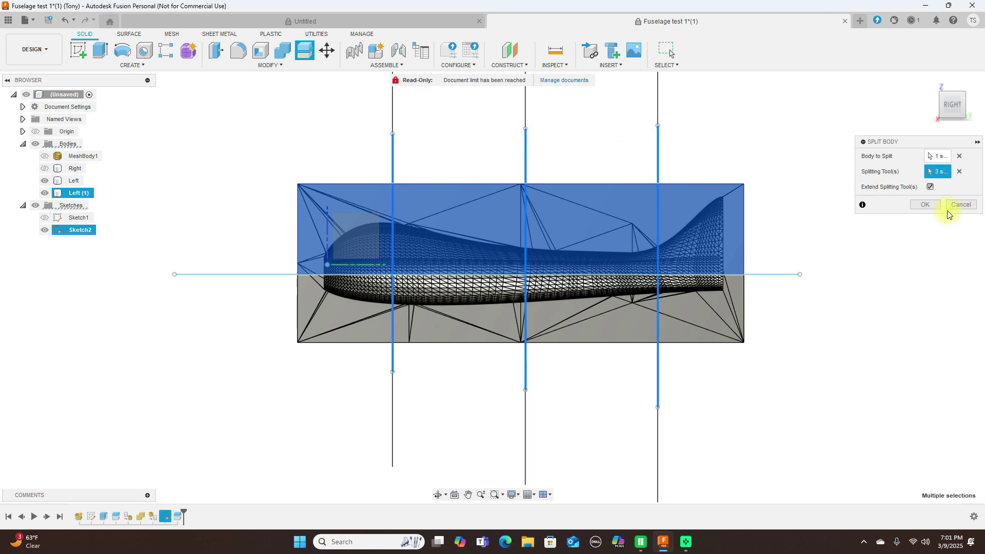
click(929, 205)
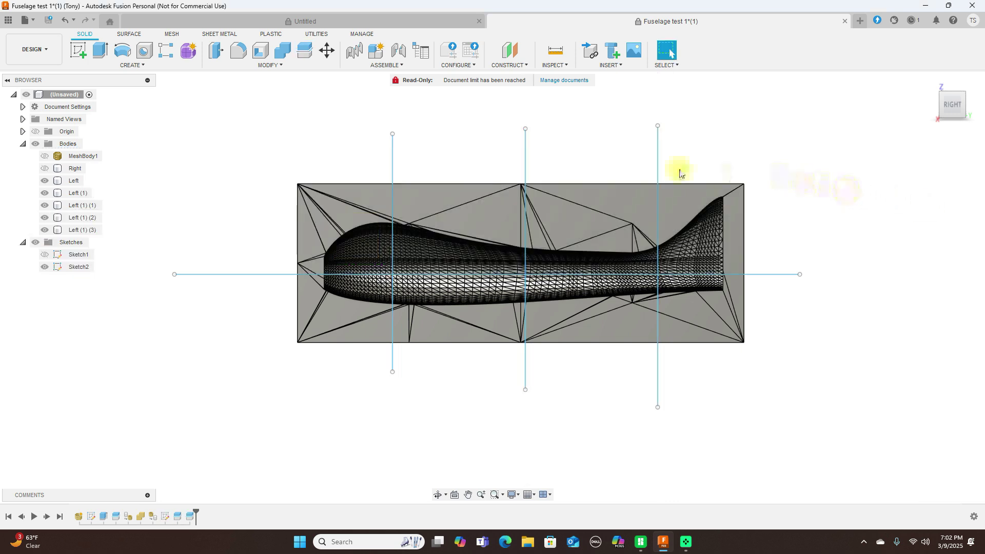
- Split the lower Left piece along the three vertical lines, adding Left (2), (3) and (4)
click(305, 51)
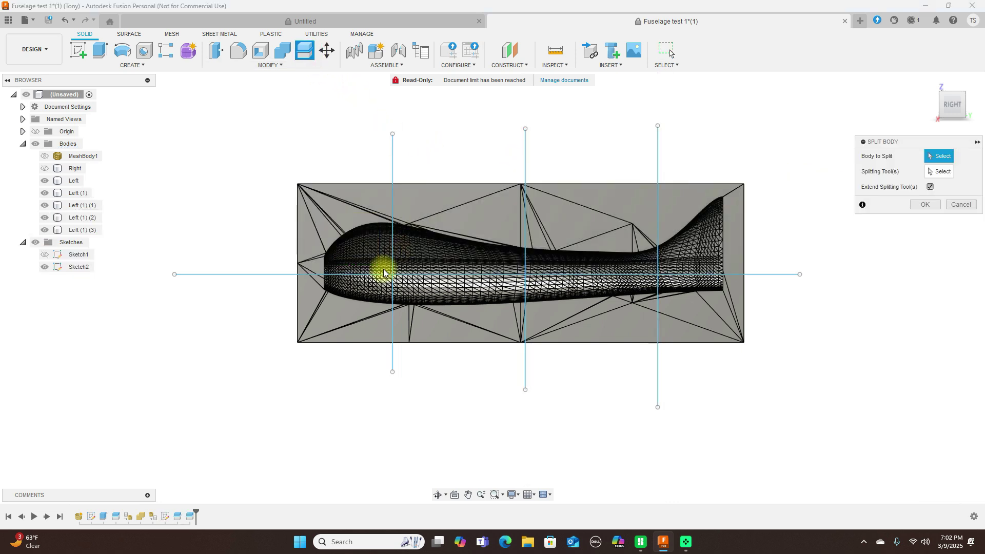
click(351, 313)
click(949, 174)
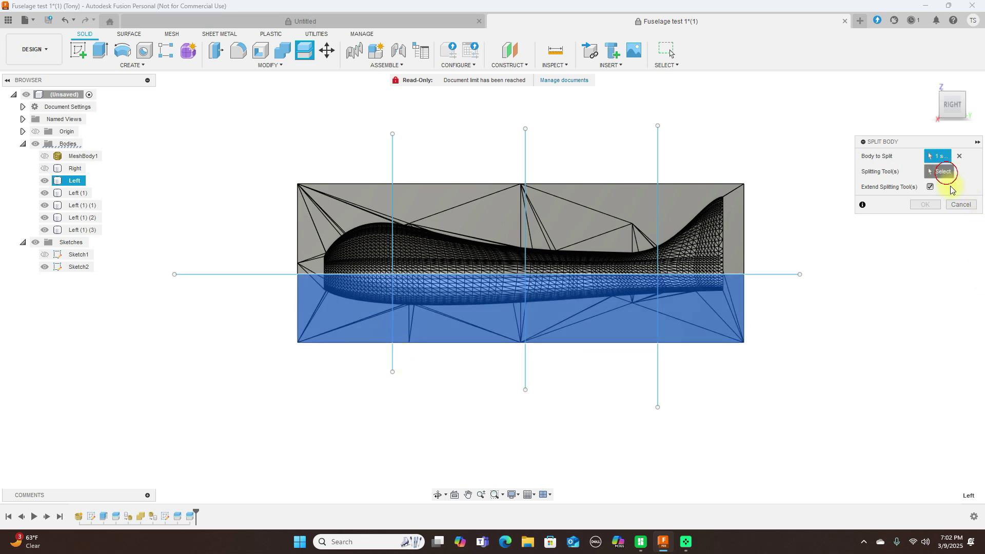
click(658, 368)
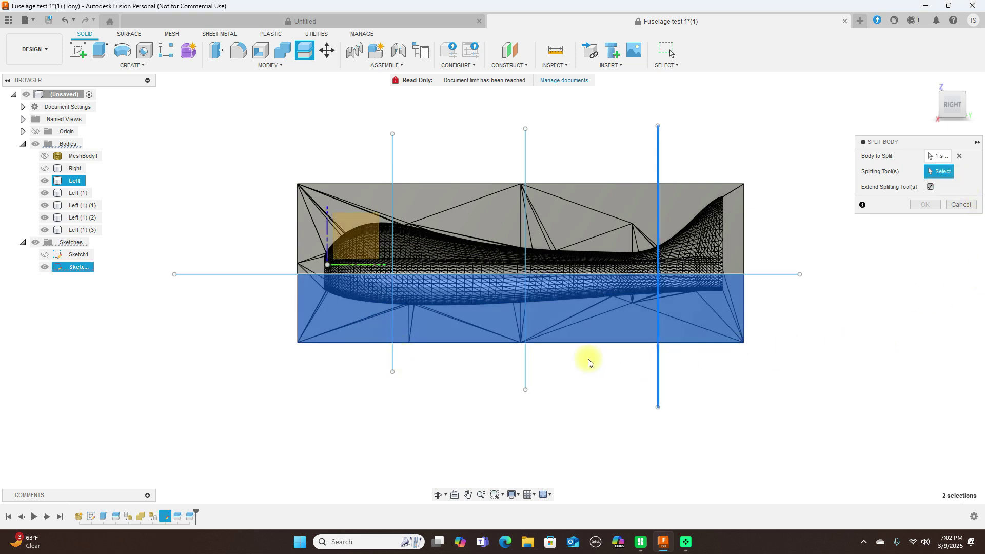
click(525, 362)
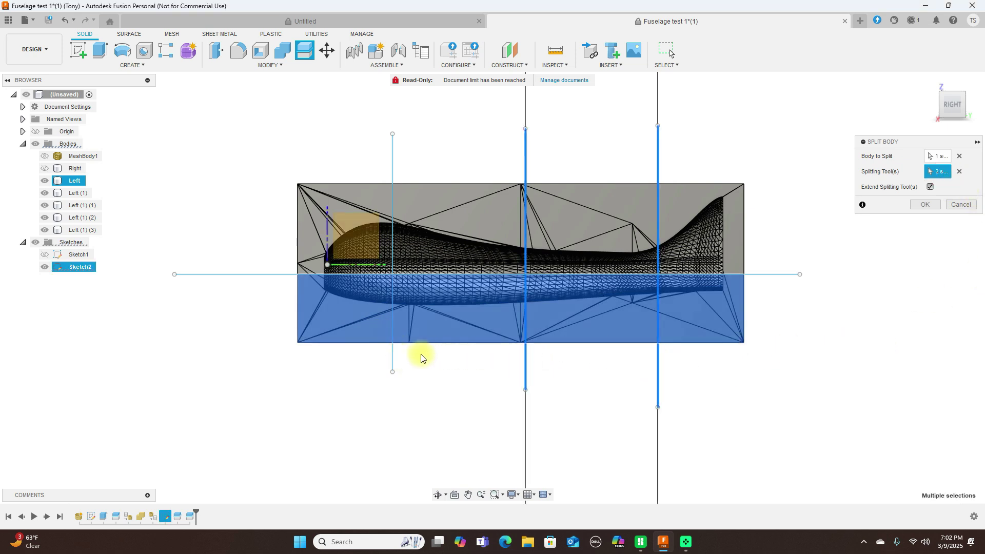
click(393, 359)
click(927, 205)
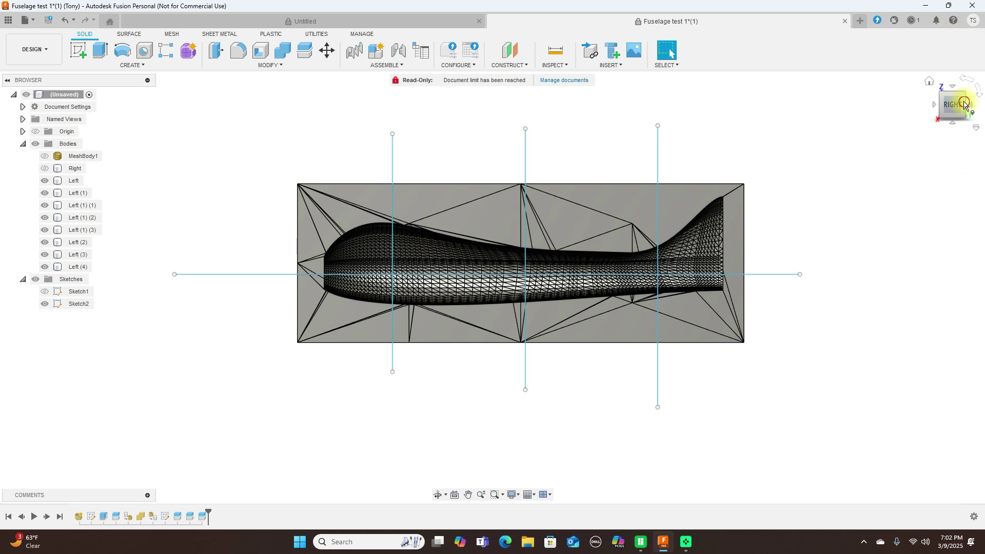
drag(964, 106, 939, 105)
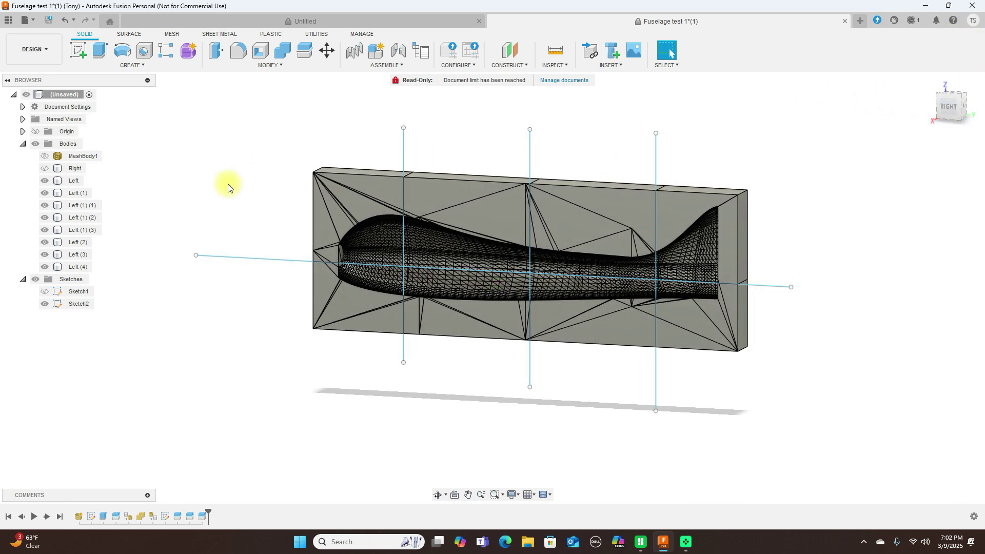
- Hide all sketches and inspect the split pieces from side, front and angled views
click(35, 279)
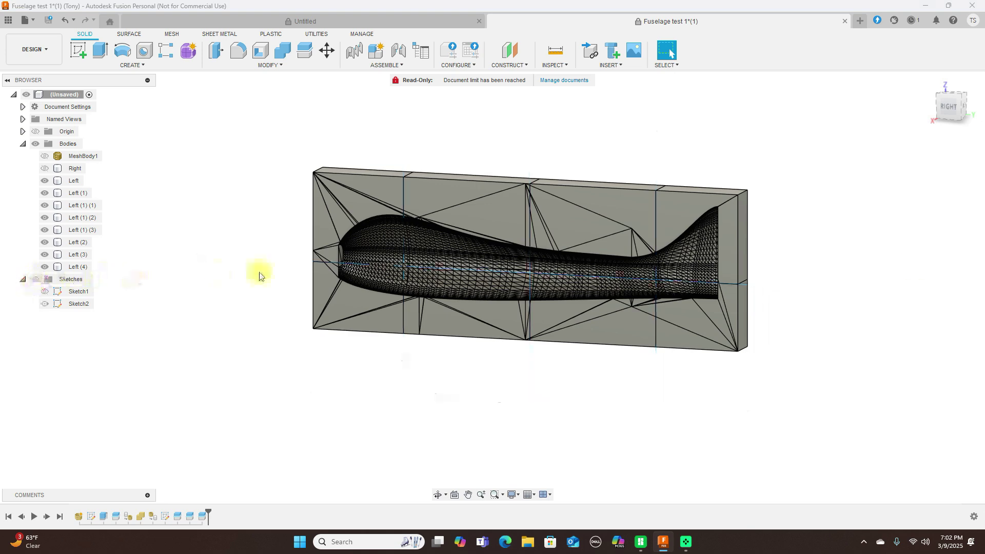
drag(939, 109, 911, 119)
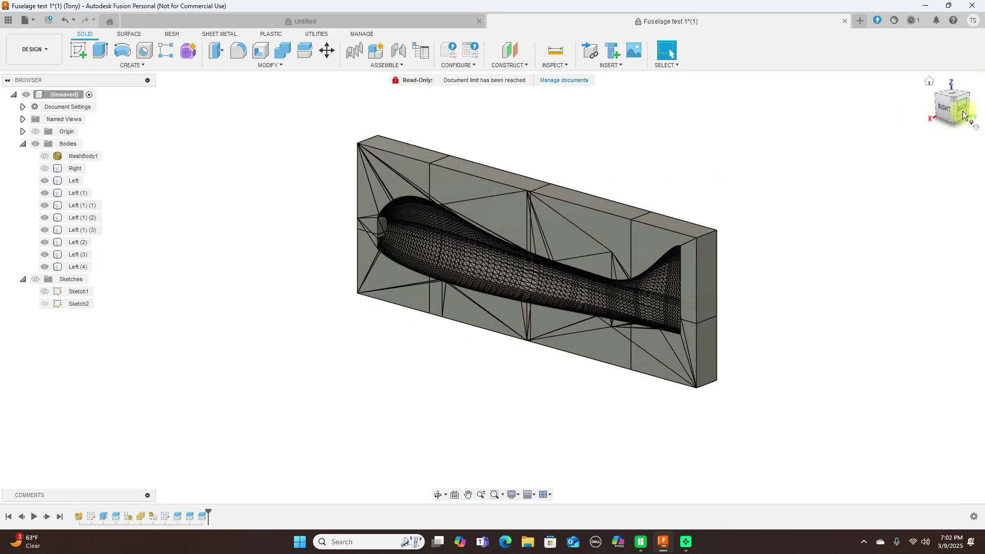
click(955, 114)
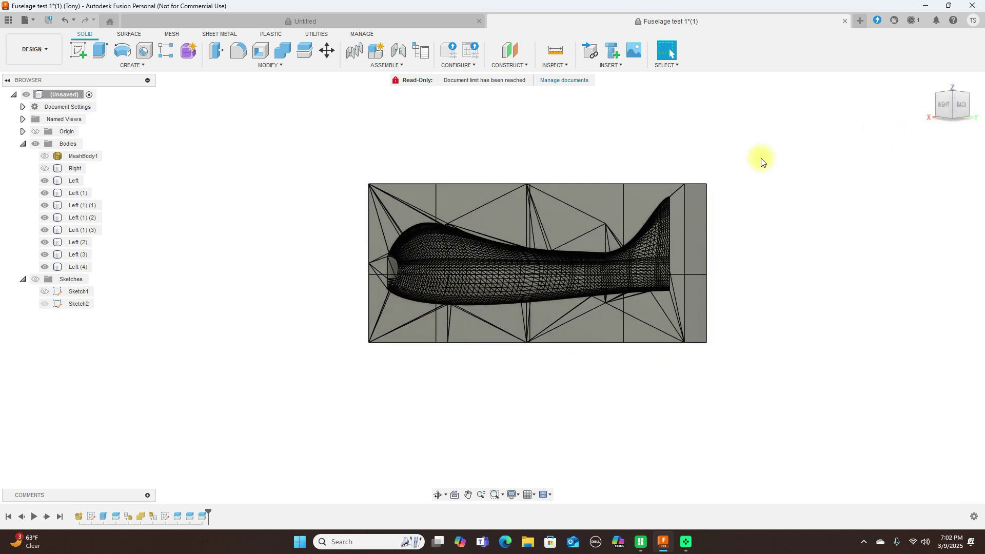
click(648, 241)
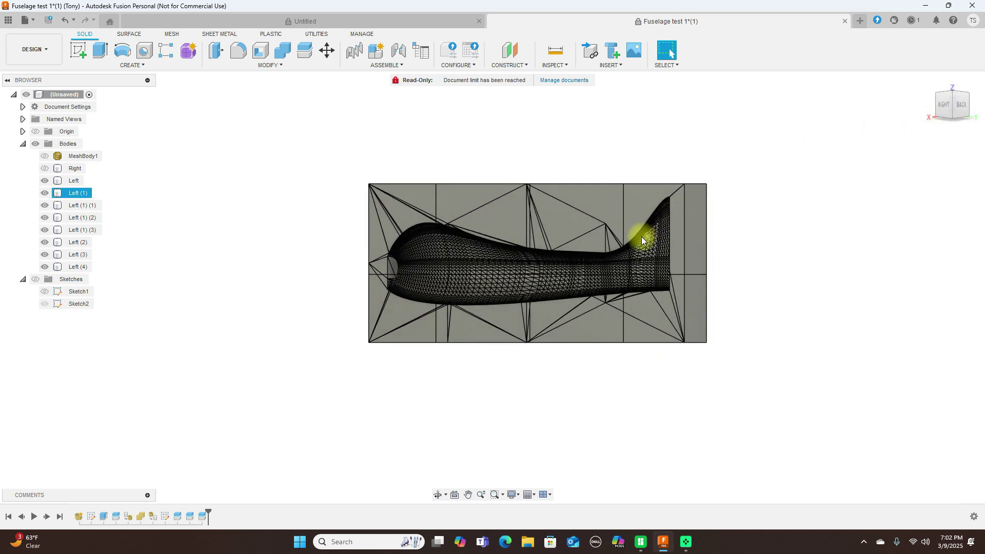
click(804, 185)
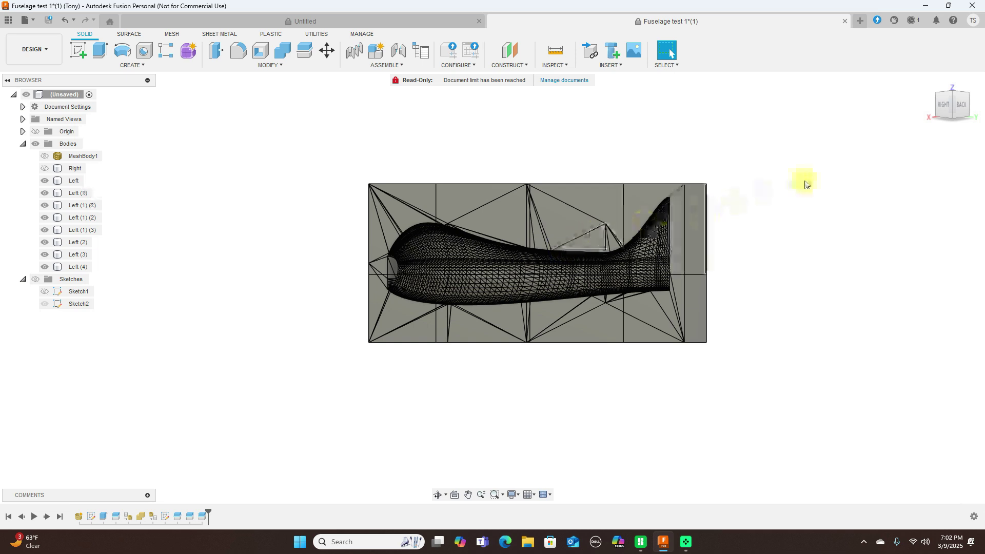
click(942, 106)
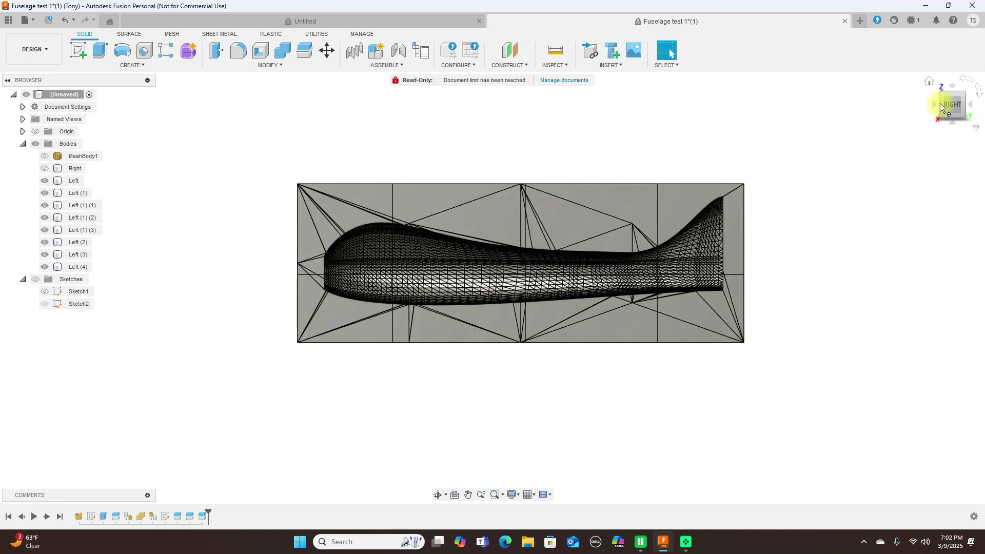
click(936, 105)
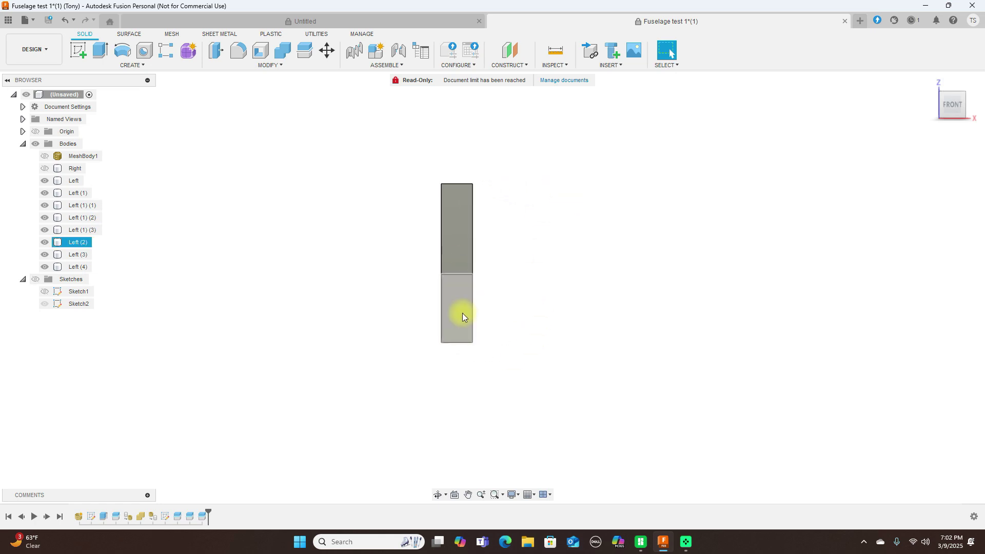
click(470, 281)
click(470, 280)
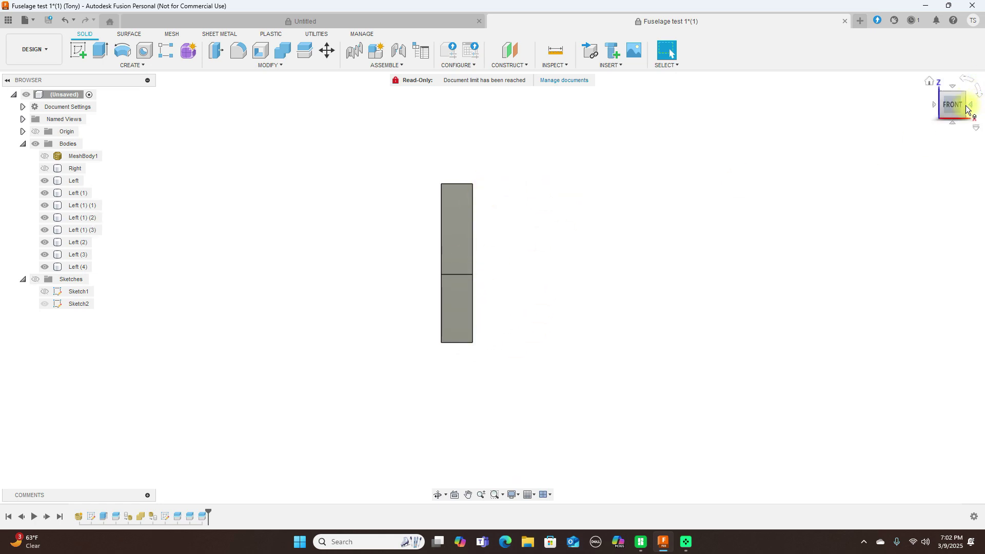
click(966, 108)
- Select individual mold pieces to check them, return to the side view, and minimize Fusion
click(489, 264)
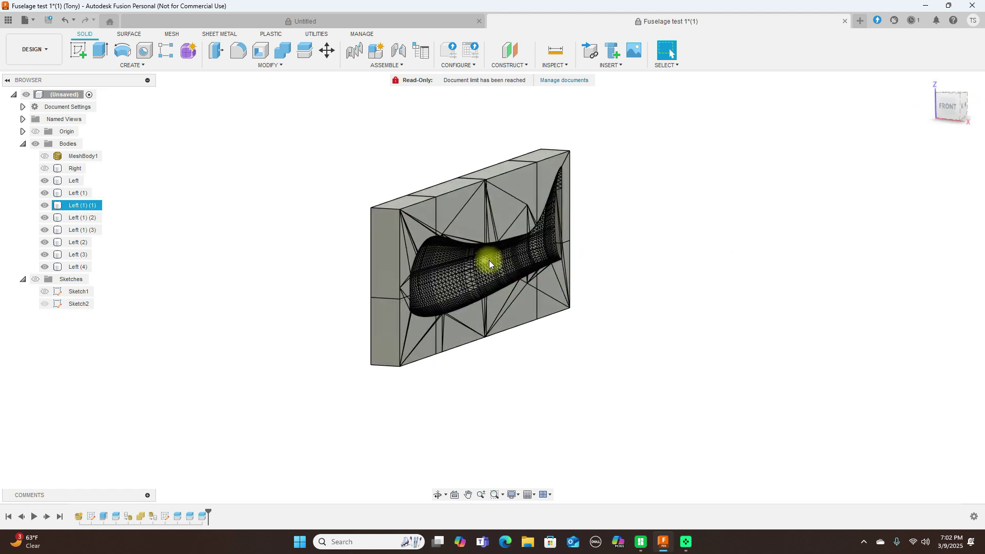
click(540, 279)
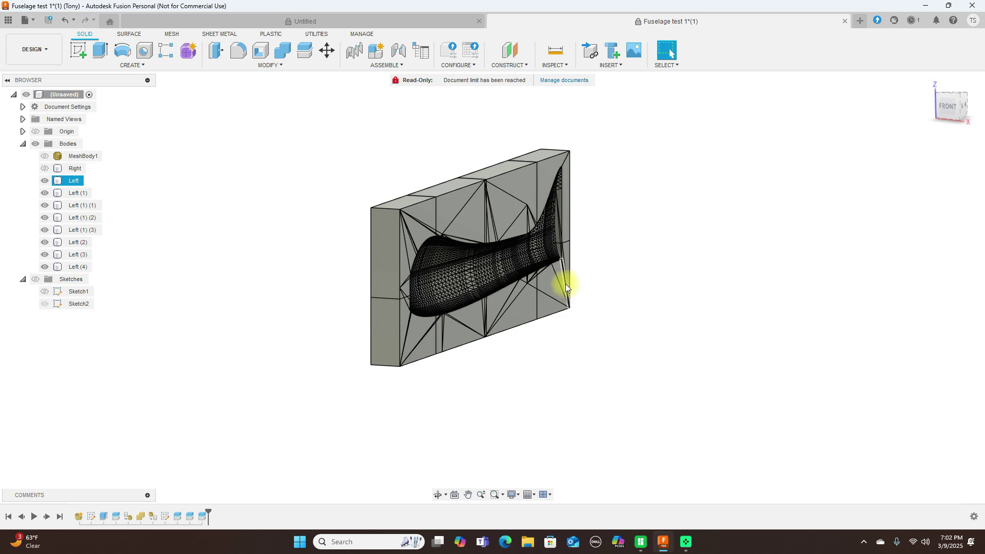
click(405, 290)
click(409, 248)
click(420, 263)
click(422, 264)
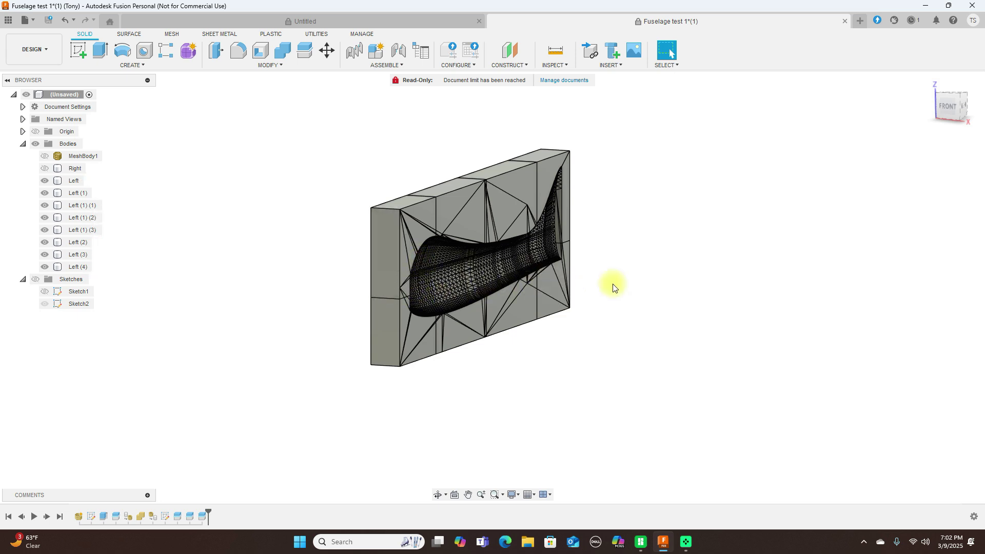
click(961, 109)
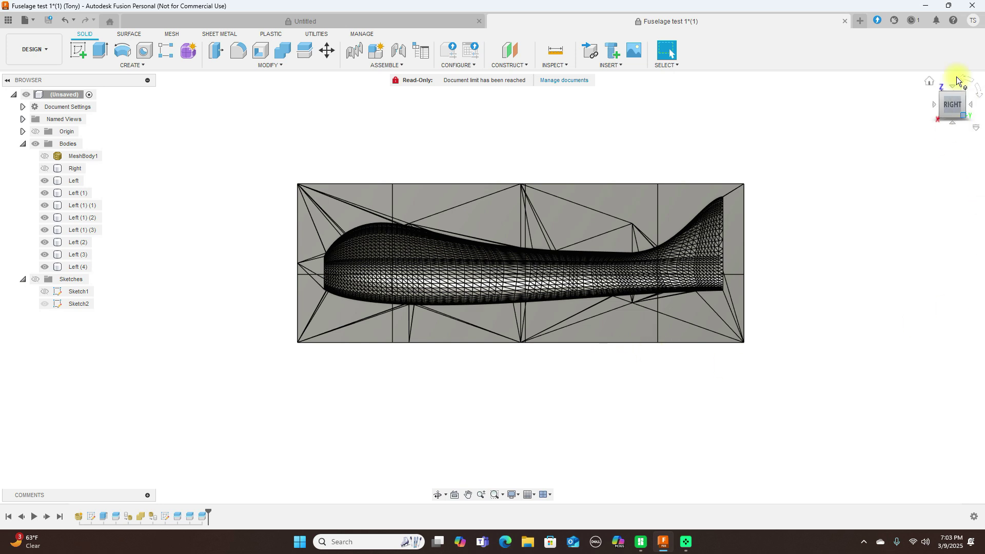
click(927, 6)
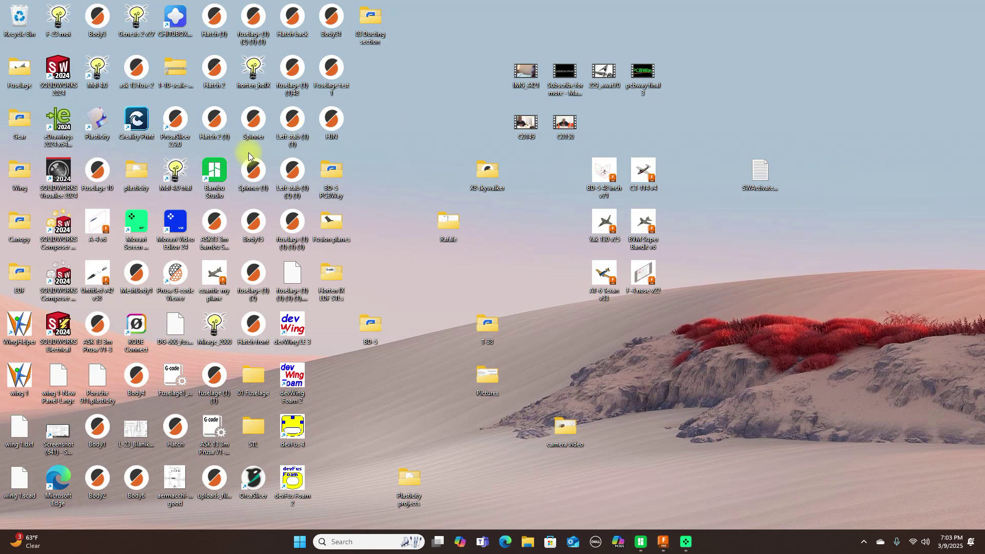
- Launch Creality Print, minimize it, and restore Fusion showing the mold at the flat side view
double_click(138, 124)
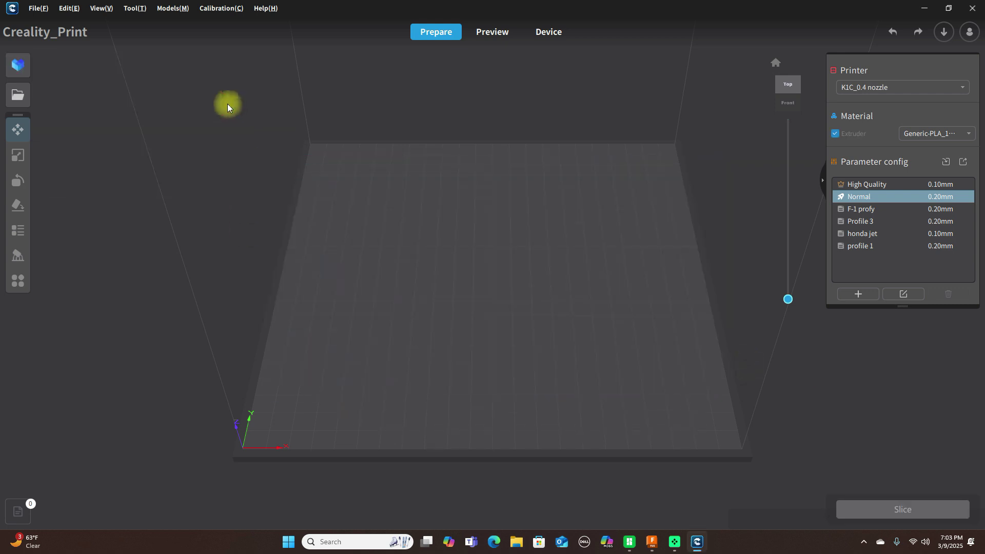
click(923, 8)
click(652, 539)
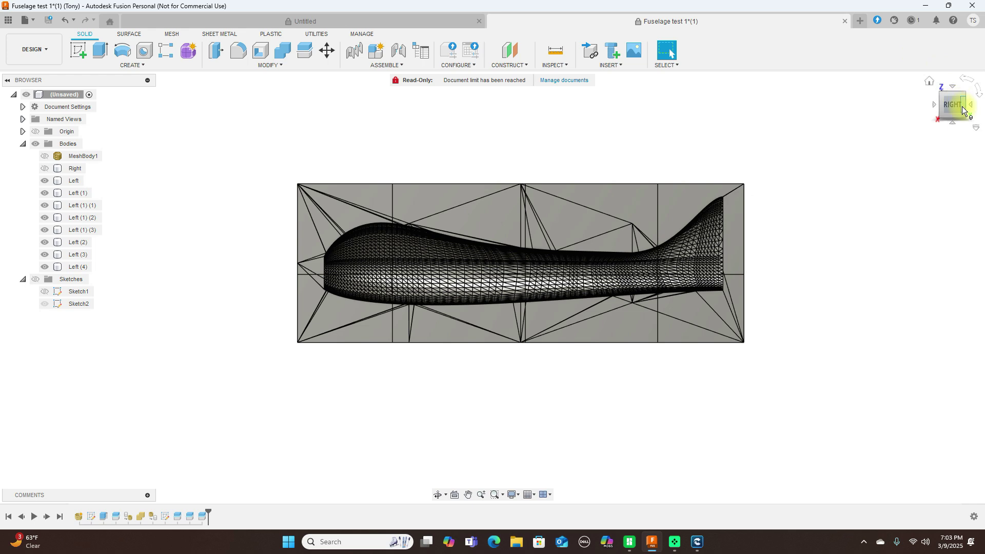
mouse_move(942, 118)
shift+middle_down()
mouse_move(885, 125)
mouse_move(895, 123)
shift+middle_up()
click(943, 106)
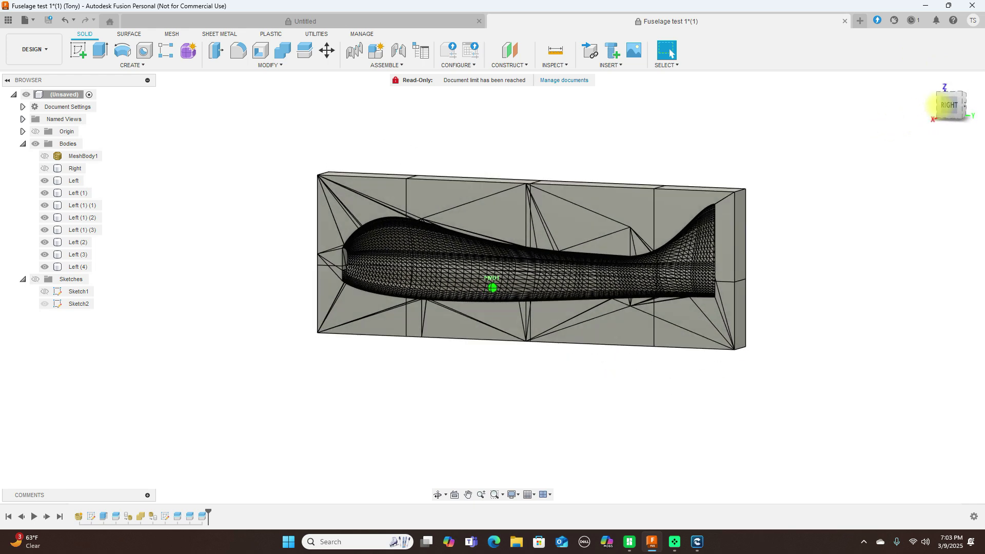
drag(935, 104, 963, 109)
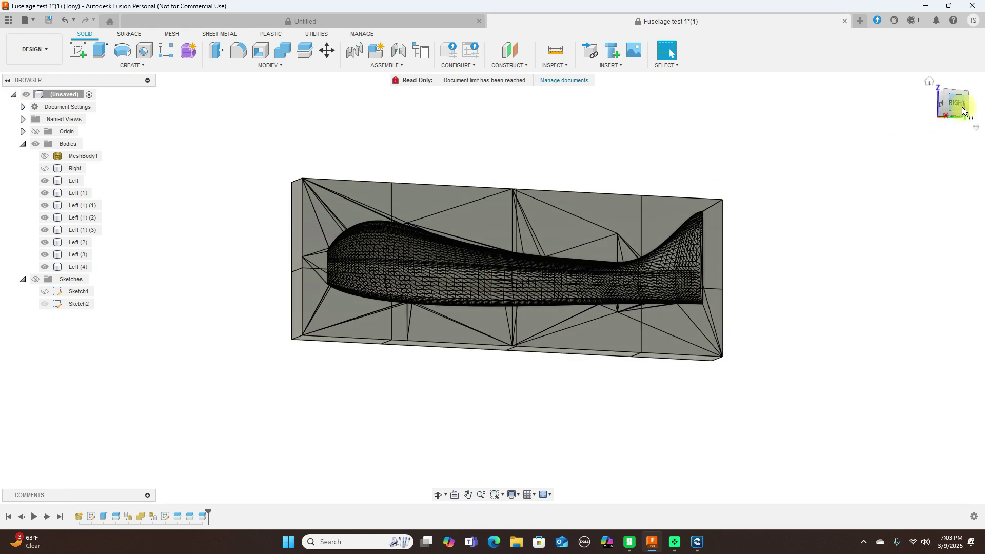
click(961, 109)
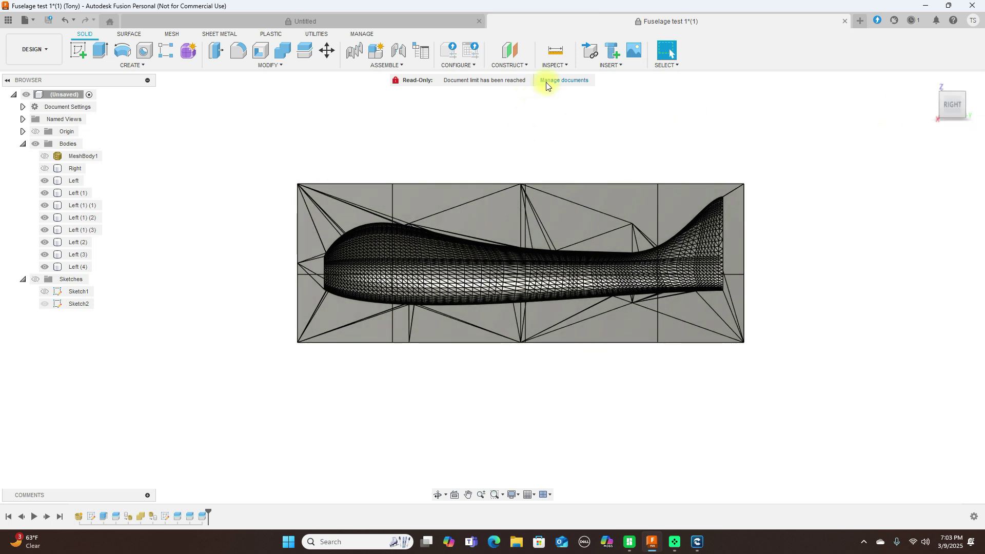
click(561, 69)
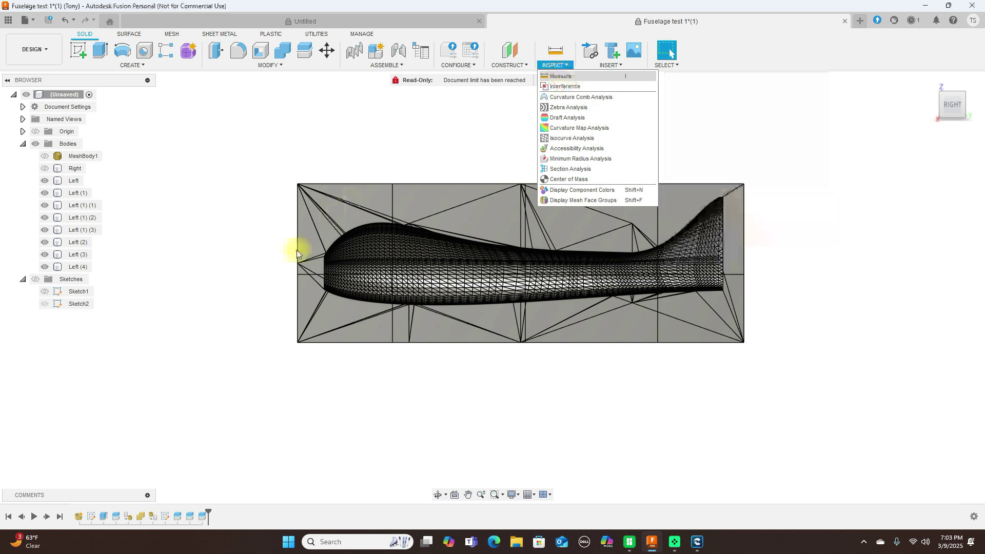
click(299, 321)
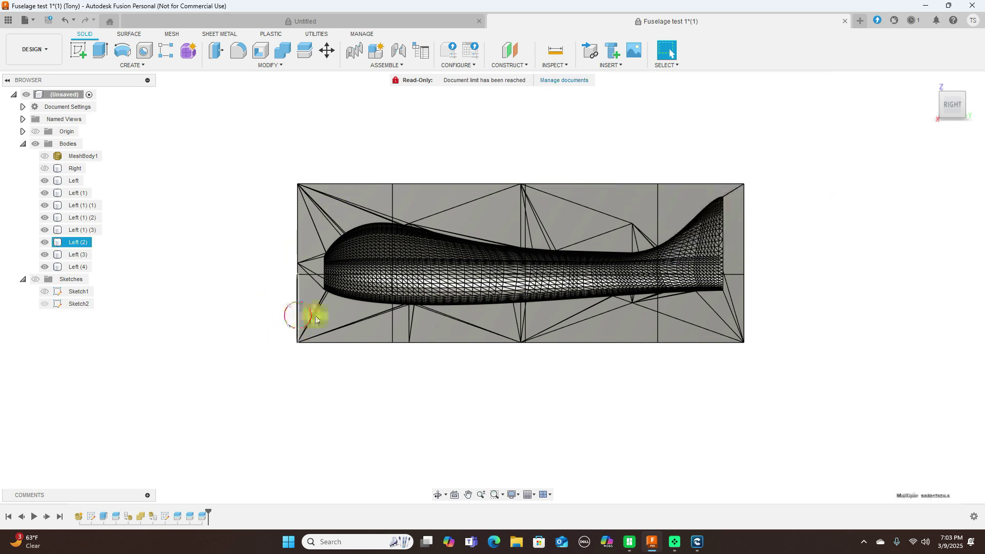
click(391, 321)
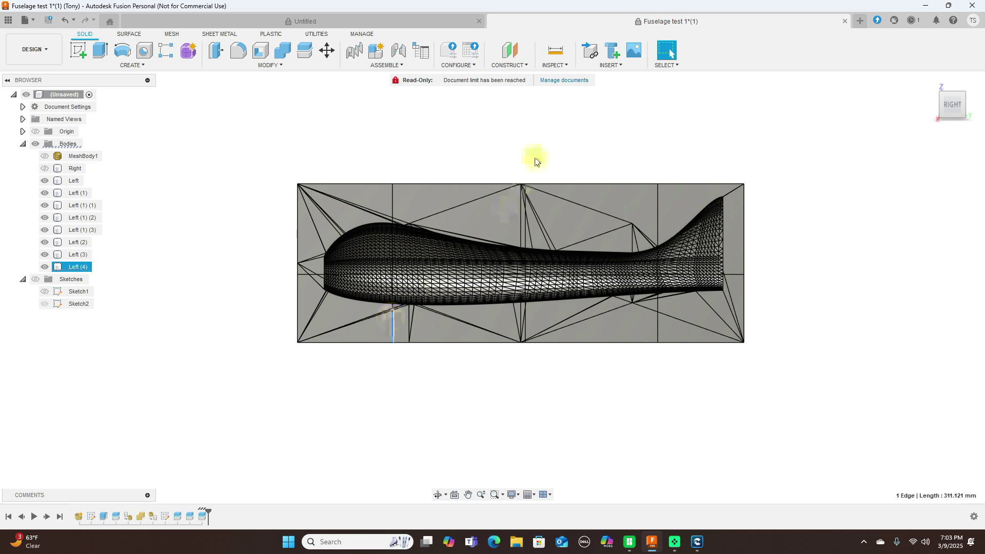
click(558, 66)
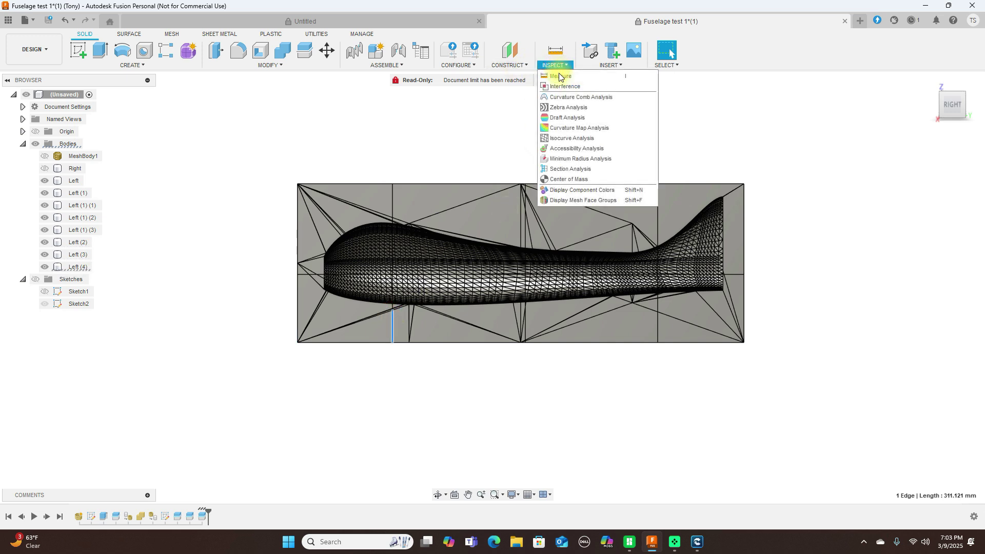
click(559, 78)
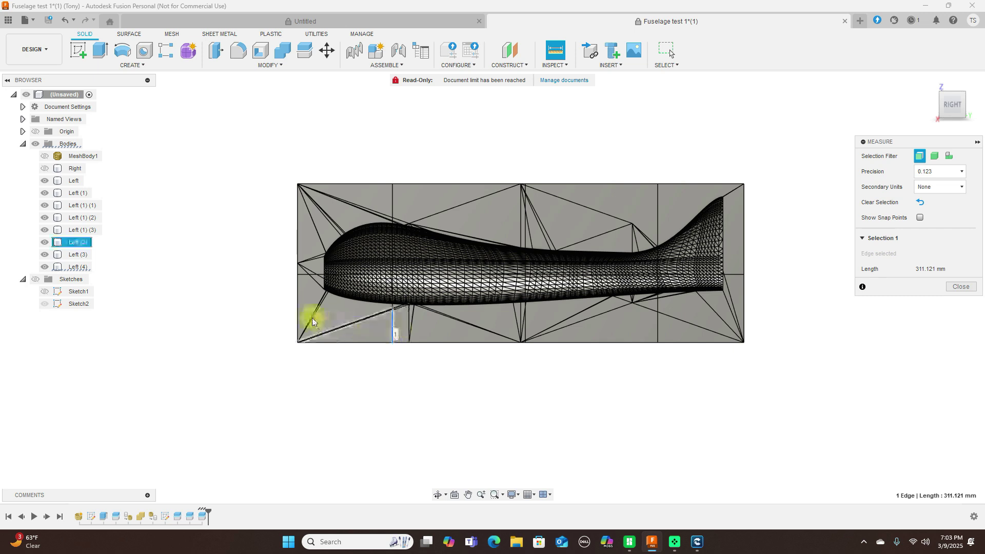
click(297, 321)
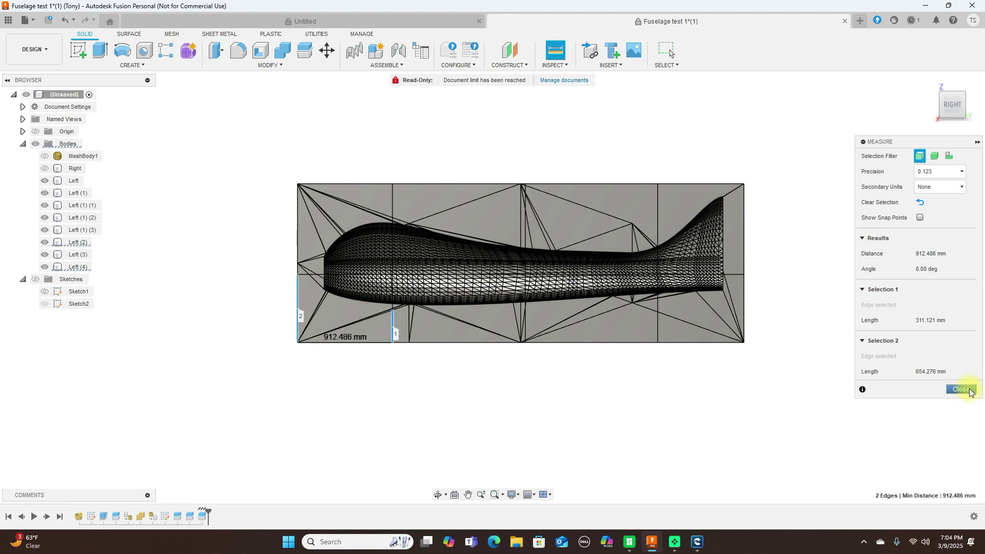
click(961, 389)
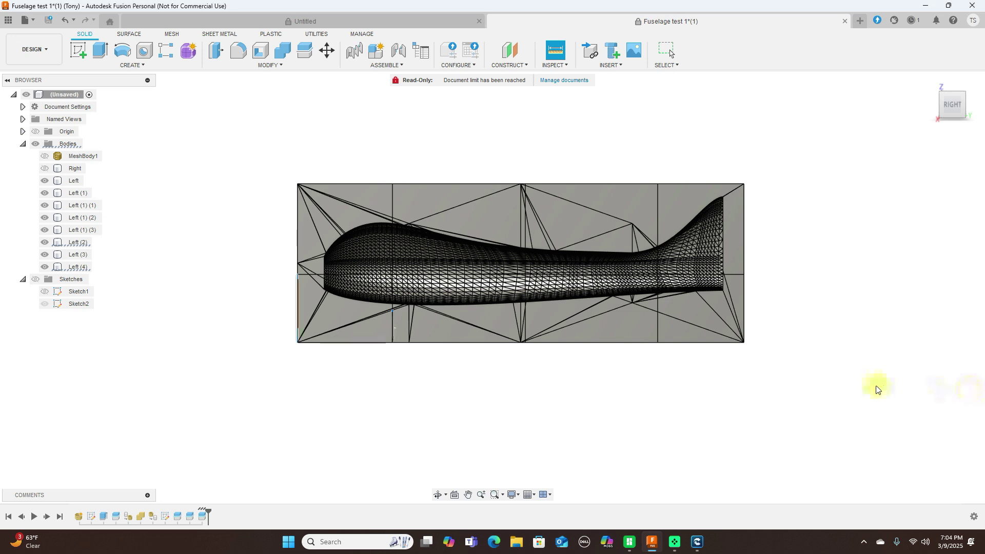
scroll(456, 343, up, 1)
click(457, 343)
- Start a sketch on the Left (2) mold face and draw a vertical line across the mold near the nose
click(383, 367)
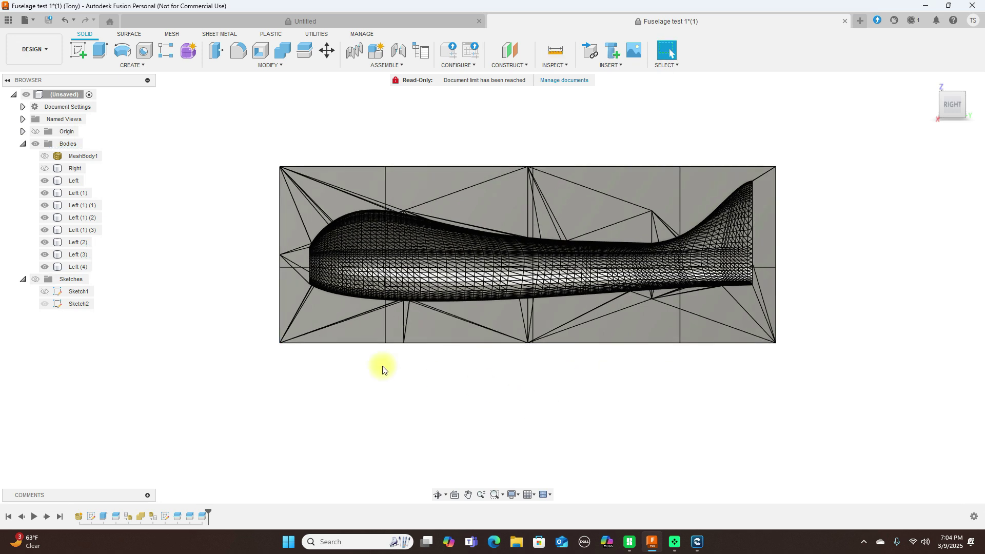
scroll(383, 433, down, 1)
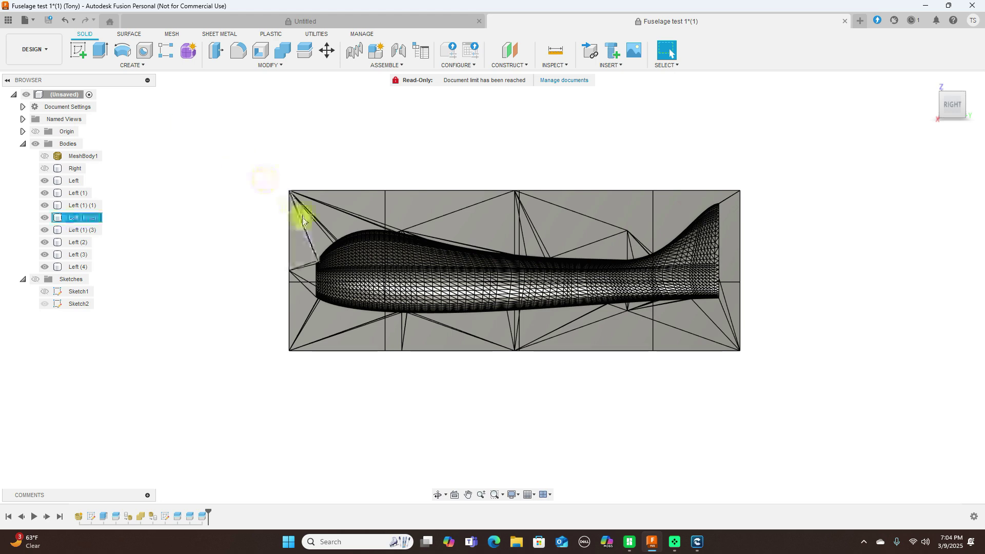
scroll(333, 323, up, 3)
scroll(333, 323, down, 2)
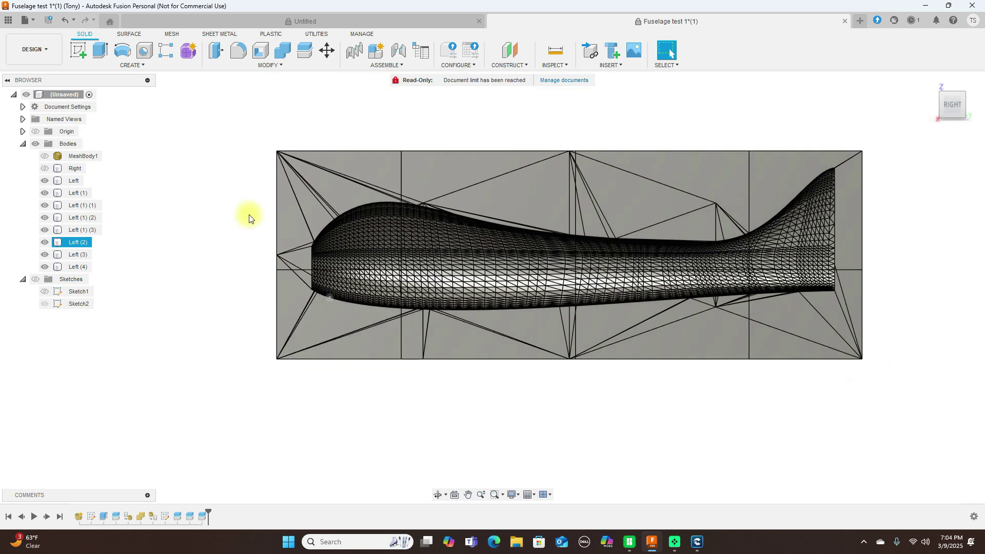
click(77, 49)
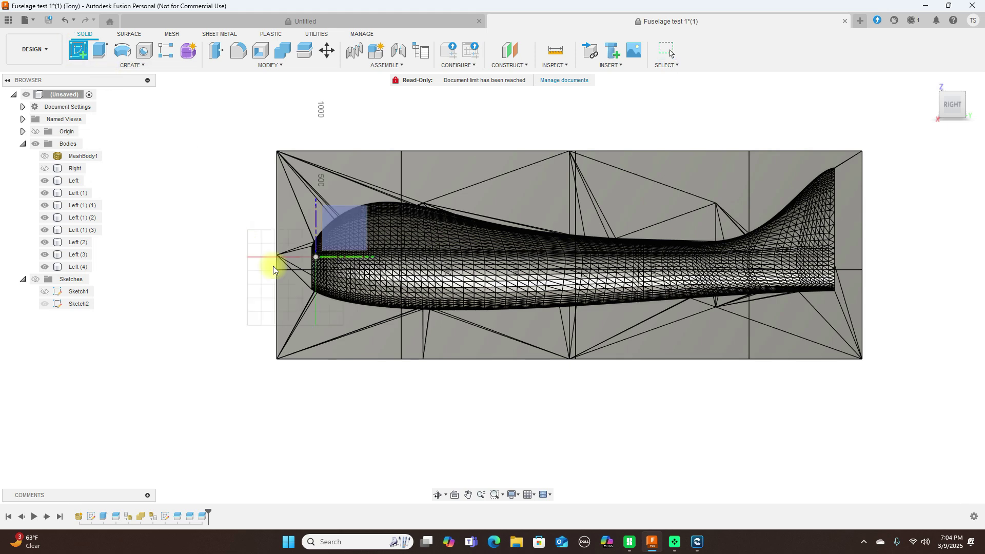
click(341, 241)
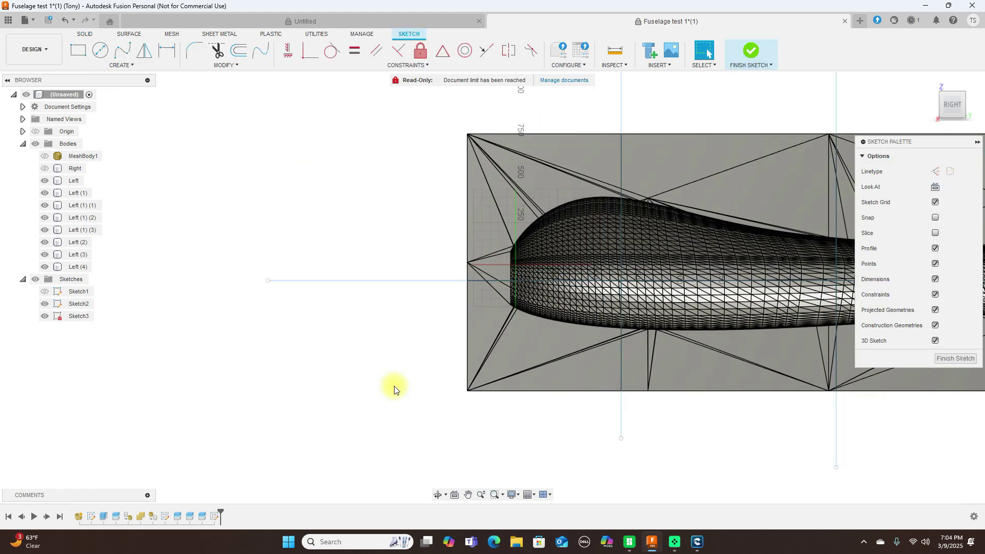
middle_drag(495, 414, 319, 379)
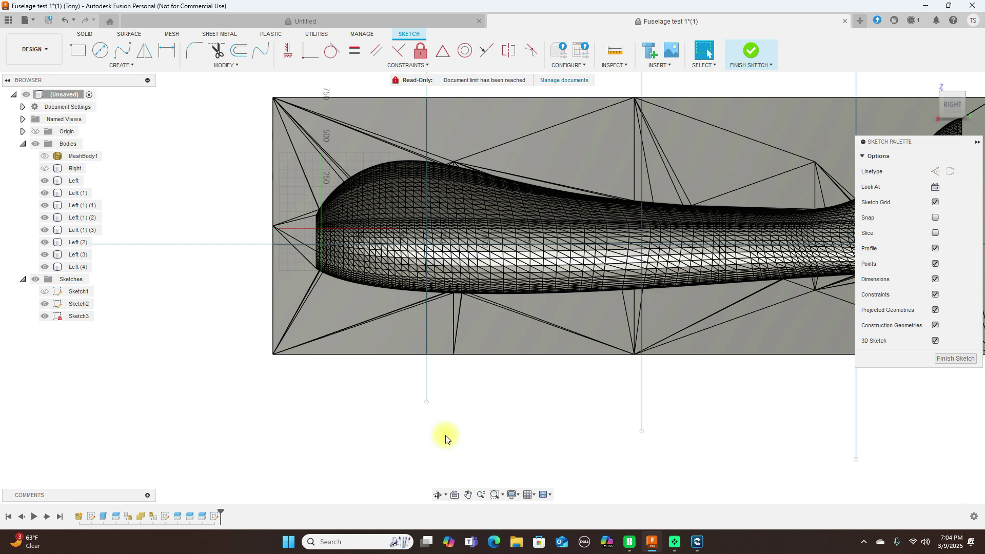
key(l)
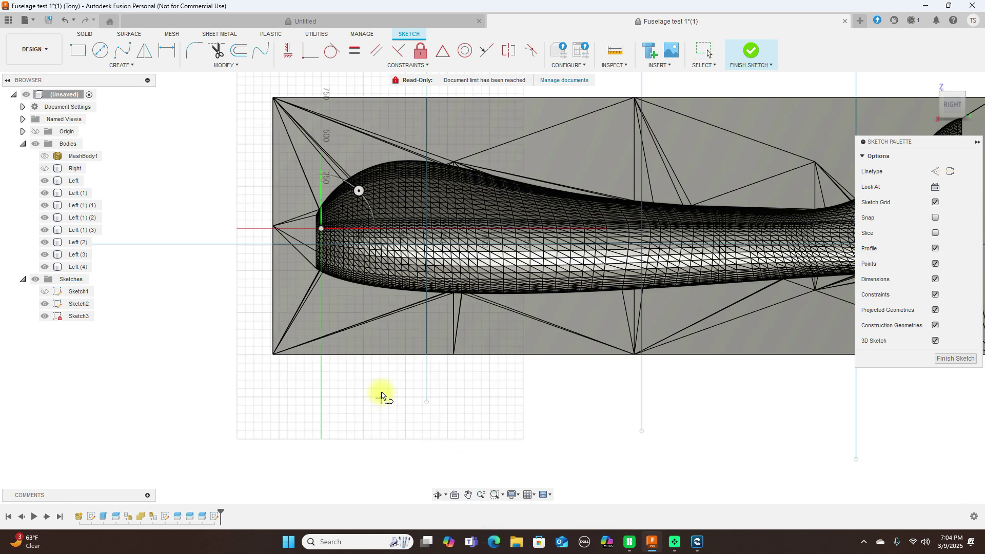
scroll(383, 397, down, 2)
scroll(382, 398, down, 1)
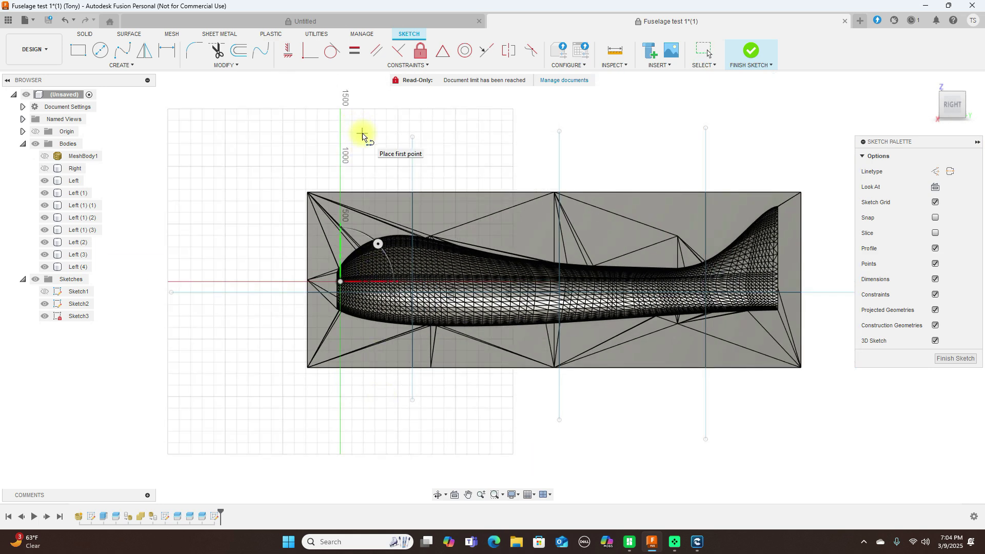
click(362, 133)
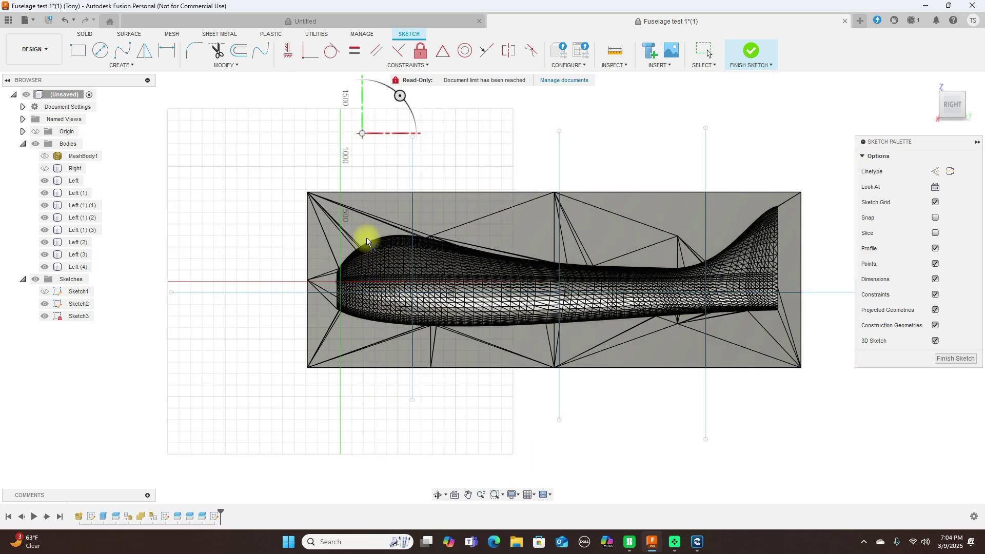
click(362, 409)
right_click(361, 409)
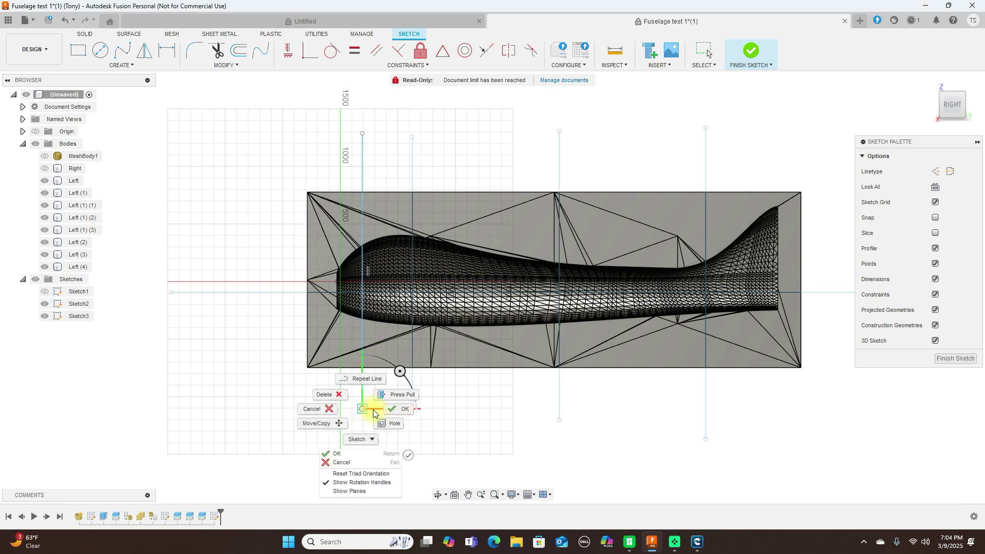
click(385, 409)
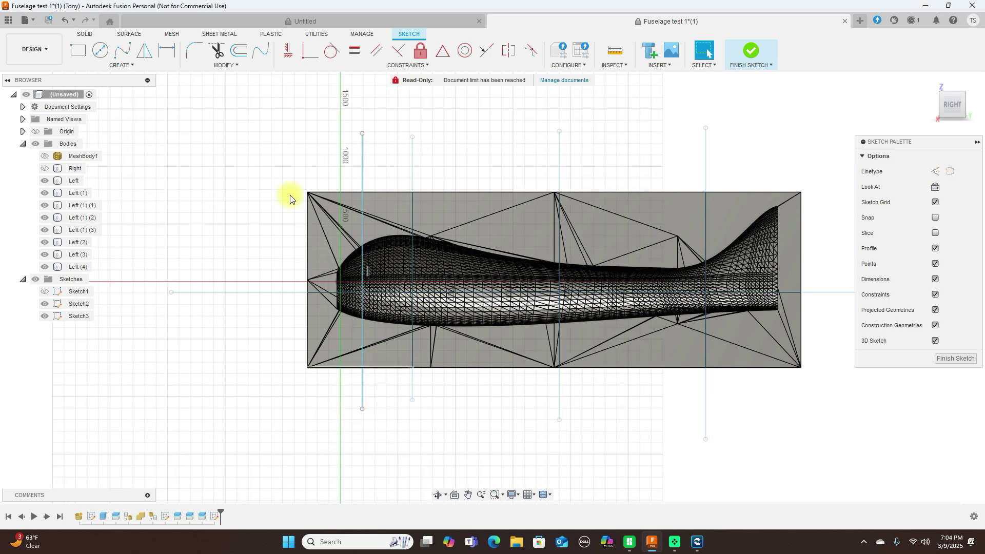
- Dimension the new line 200 mm from the existing Sketch2 line and finish the sketch
click(169, 52)
click(413, 224)
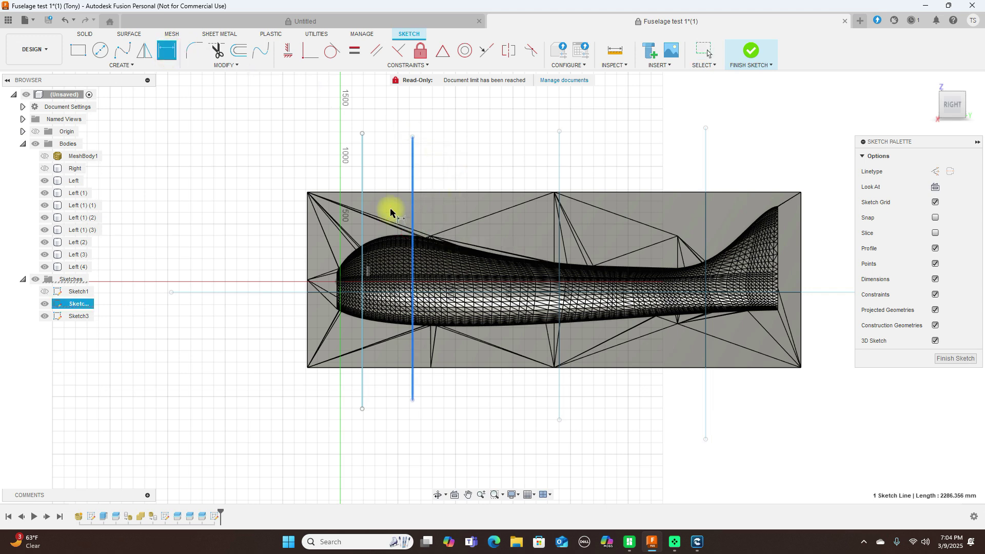
click(361, 221)
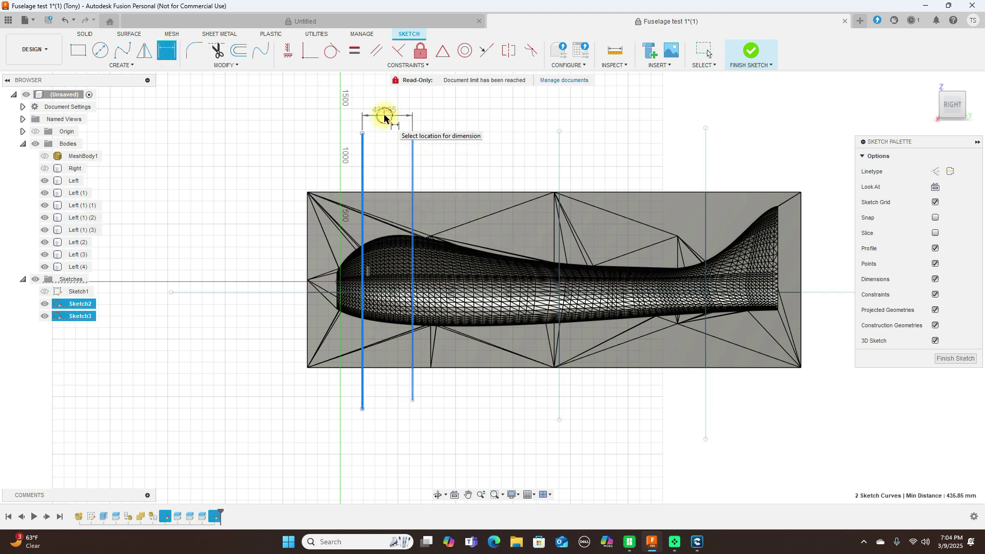
click(384, 116)
key(BackSpace)
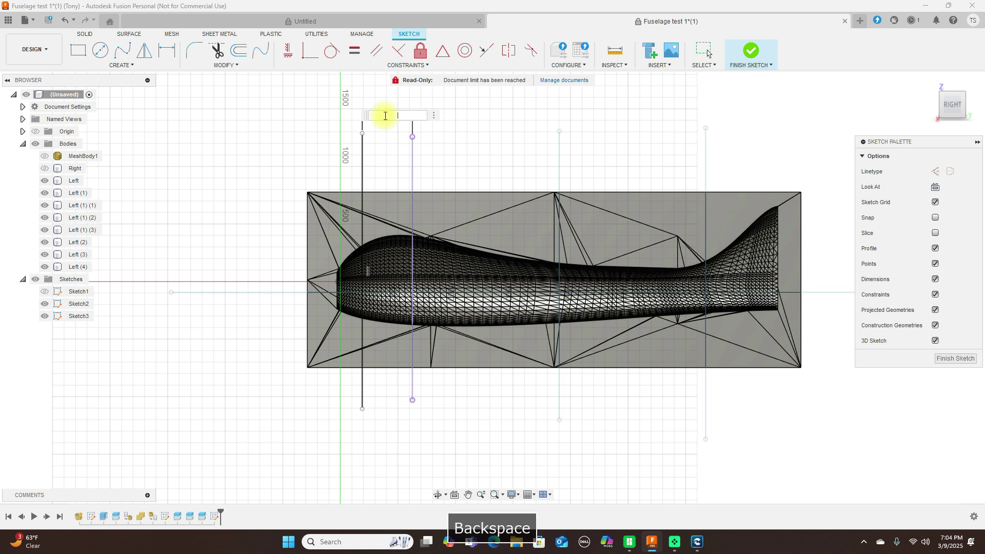
text(200)
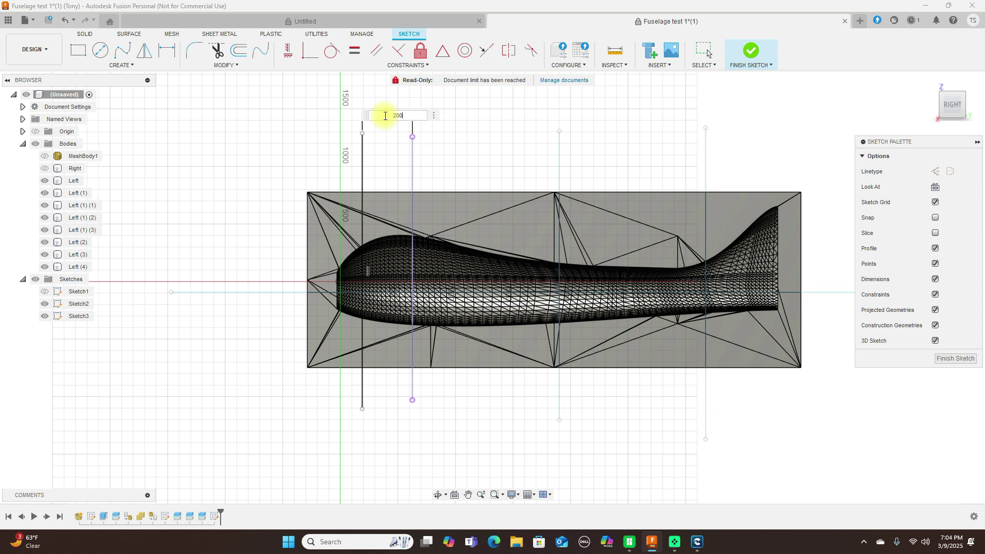
key(Return)
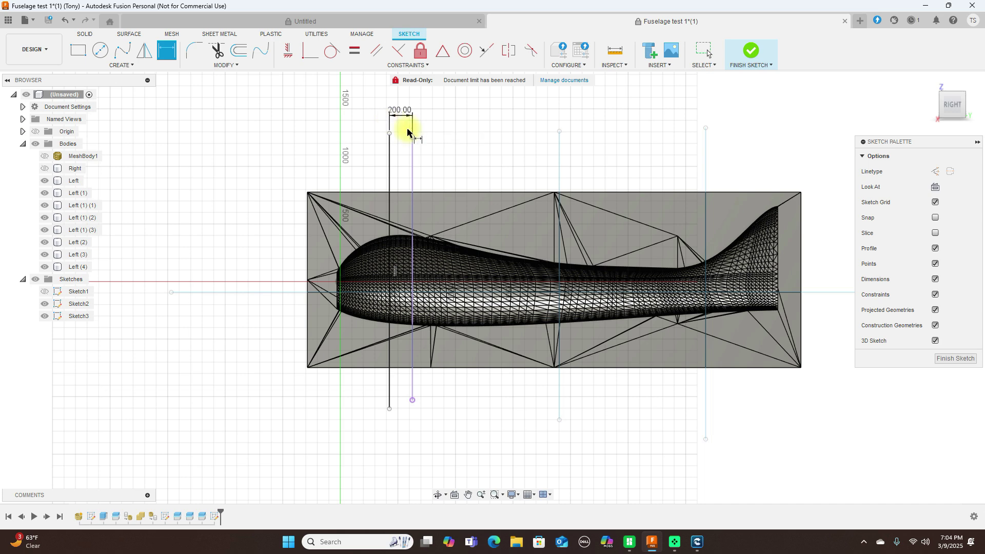
scroll(411, 127, up, 2)
right_click(938, 391)
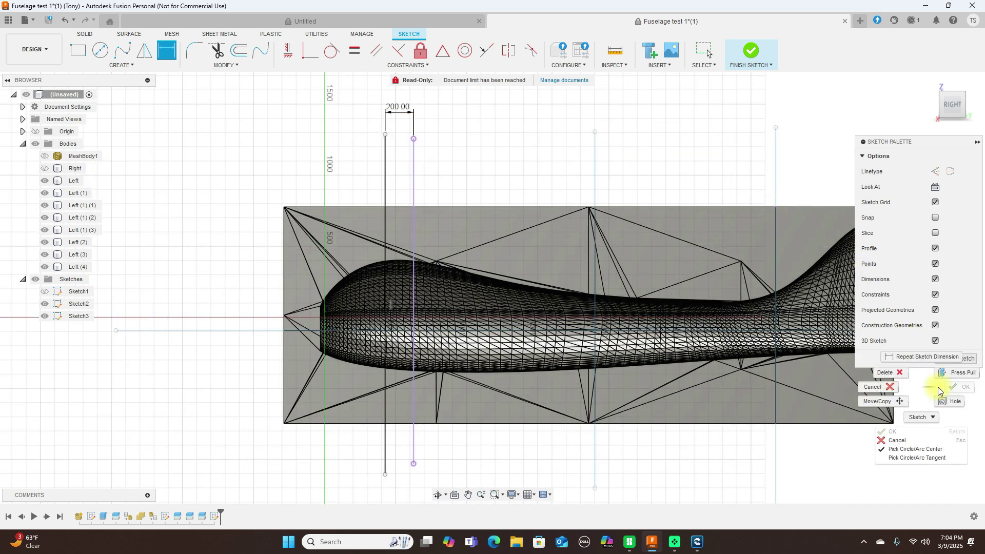
click(884, 393)
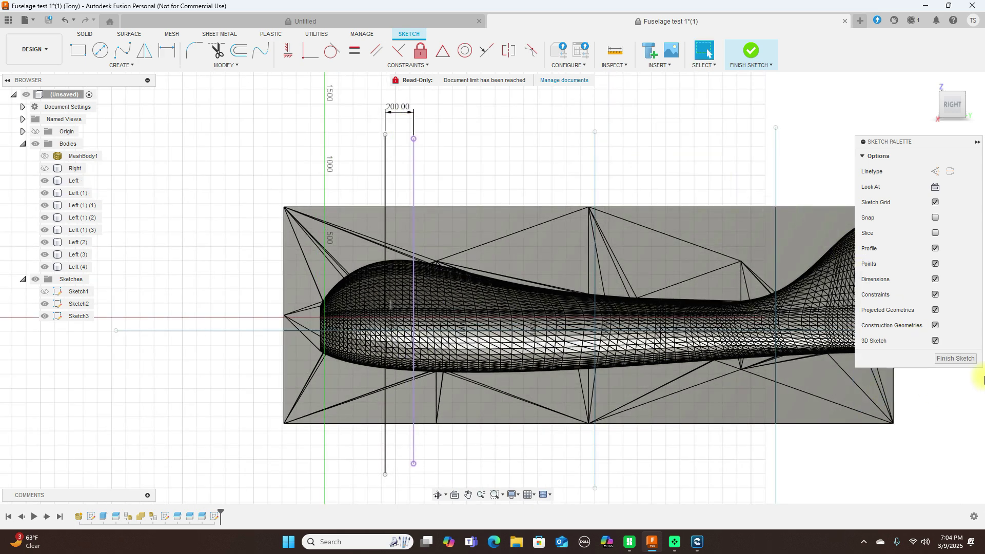
click(954, 359)
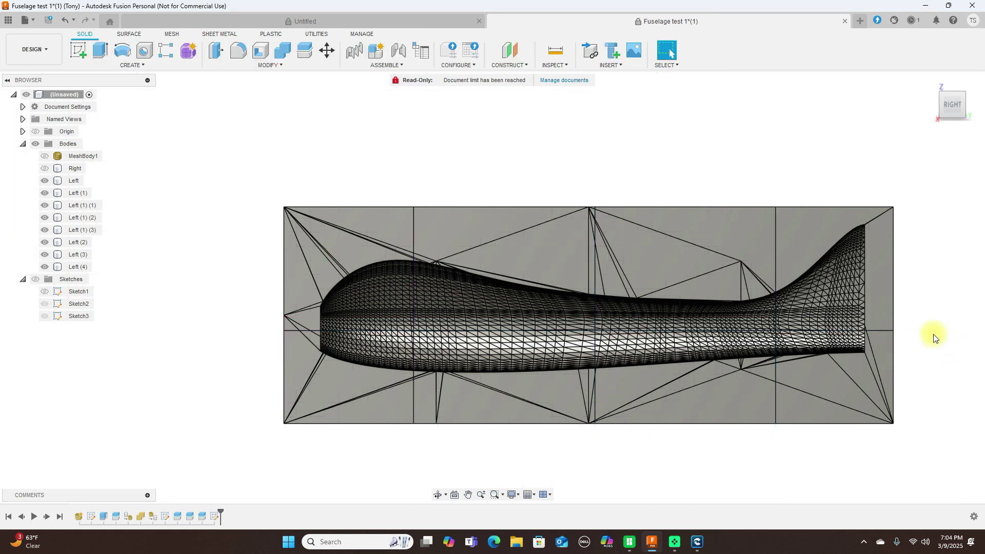
- Show sketches and split body Left (1) (2) using the new Sketch3 line as the splitting tool
click(35, 279)
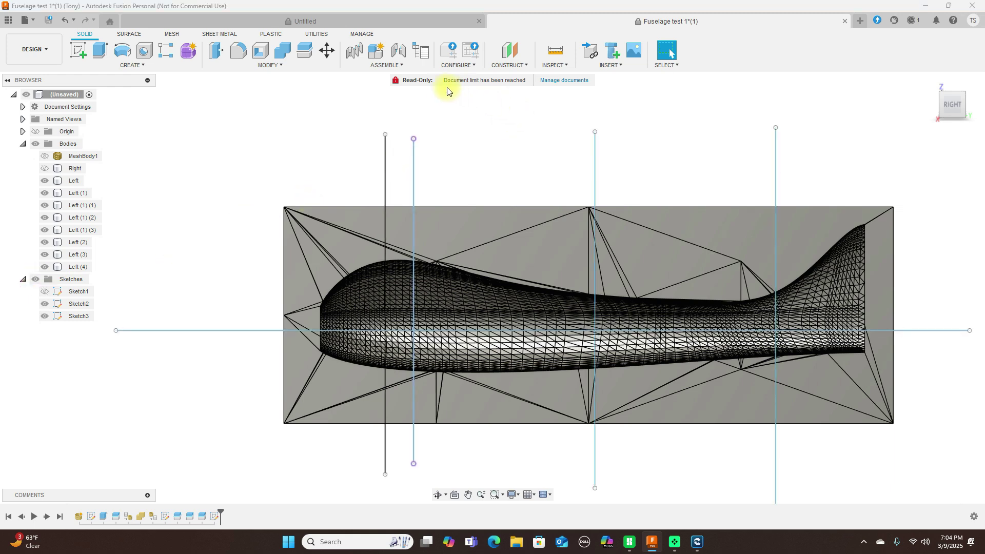
click(310, 52)
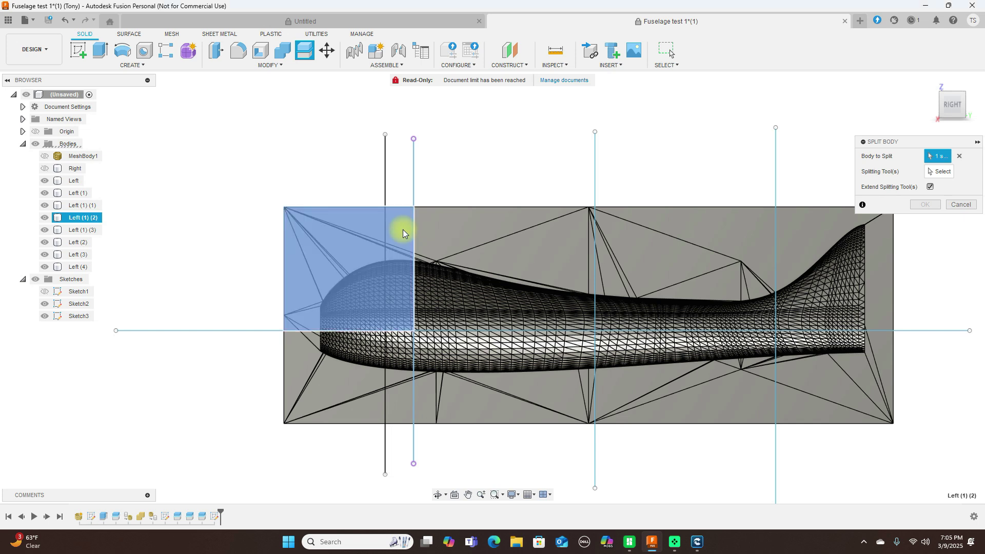
click(403, 231)
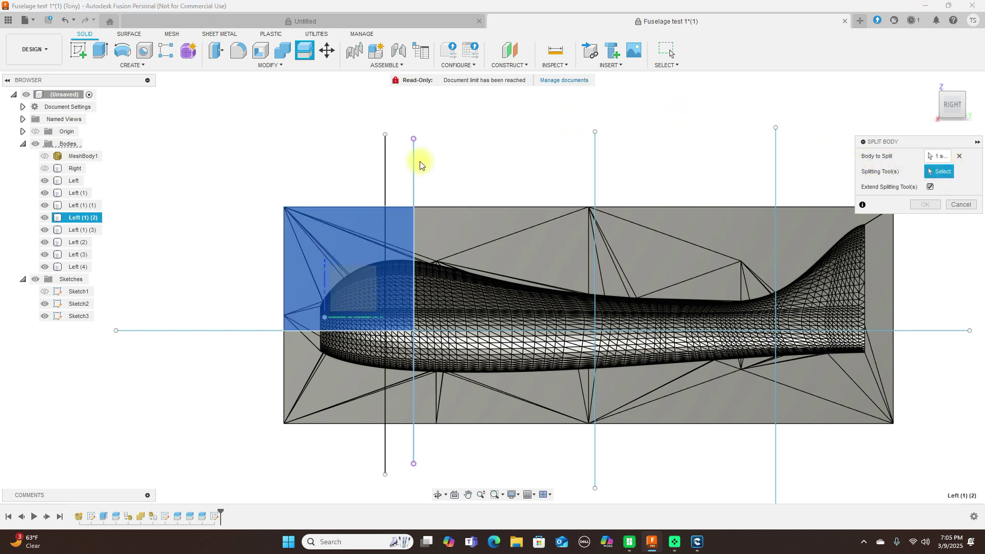
click(386, 171)
click(925, 205)
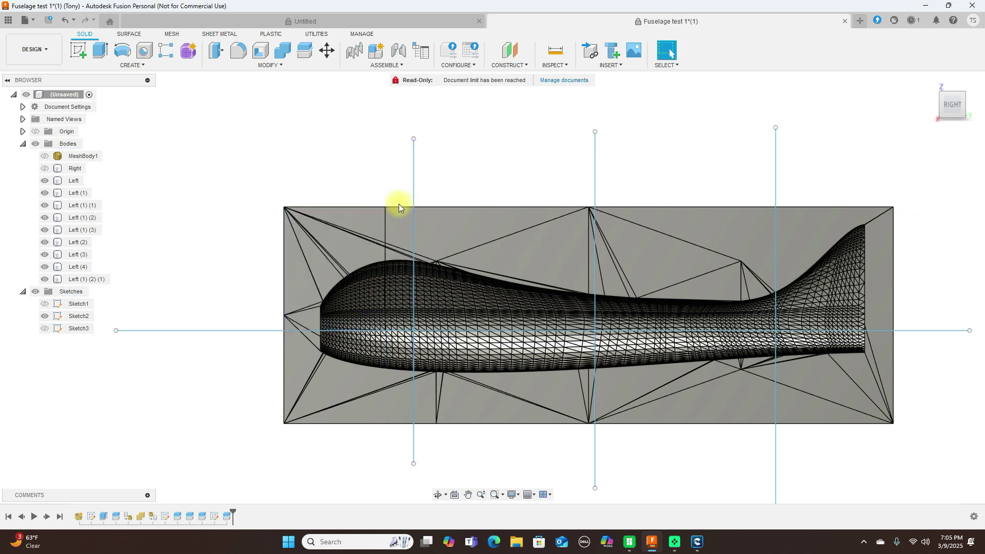
click(398, 220)
key(Escape)
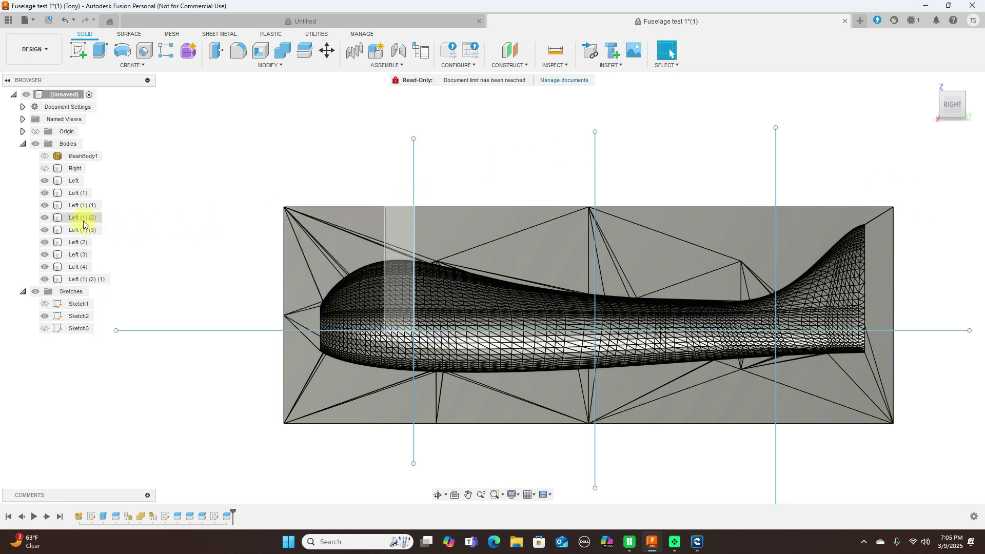
- Save the Left (1) (2) body as a millimetre STL on the Desktop, then minimize Fusion
click(83, 219)
right_click(85, 221)
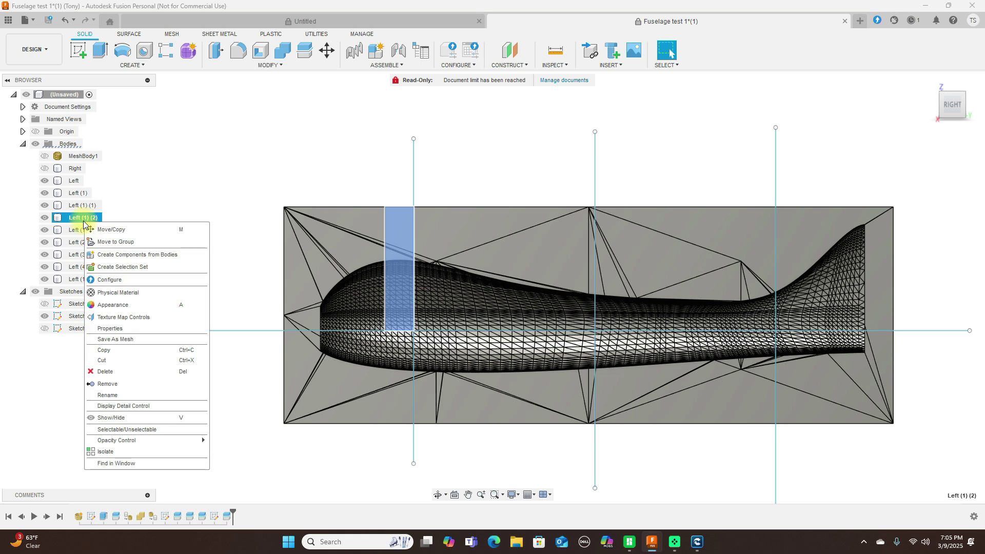
click(140, 339)
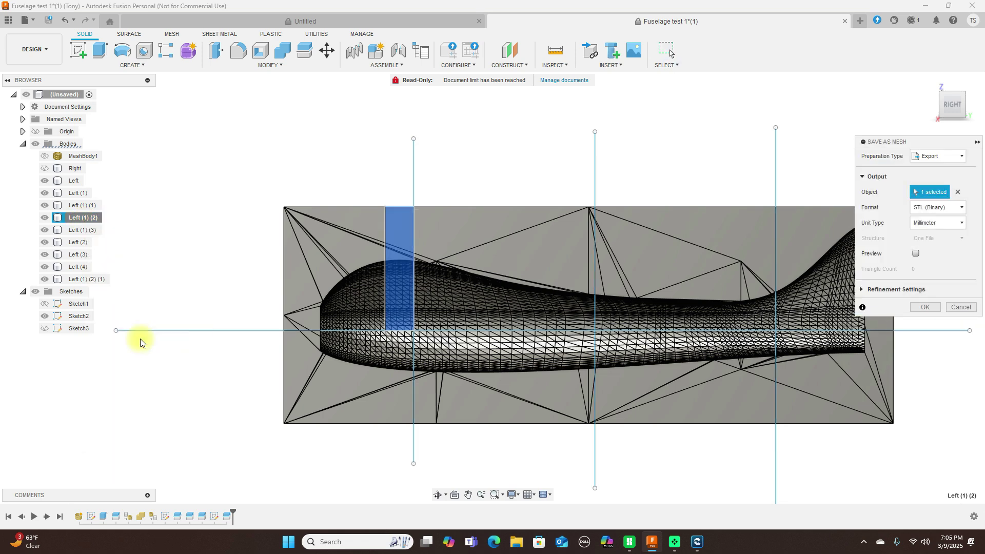
click(927, 307)
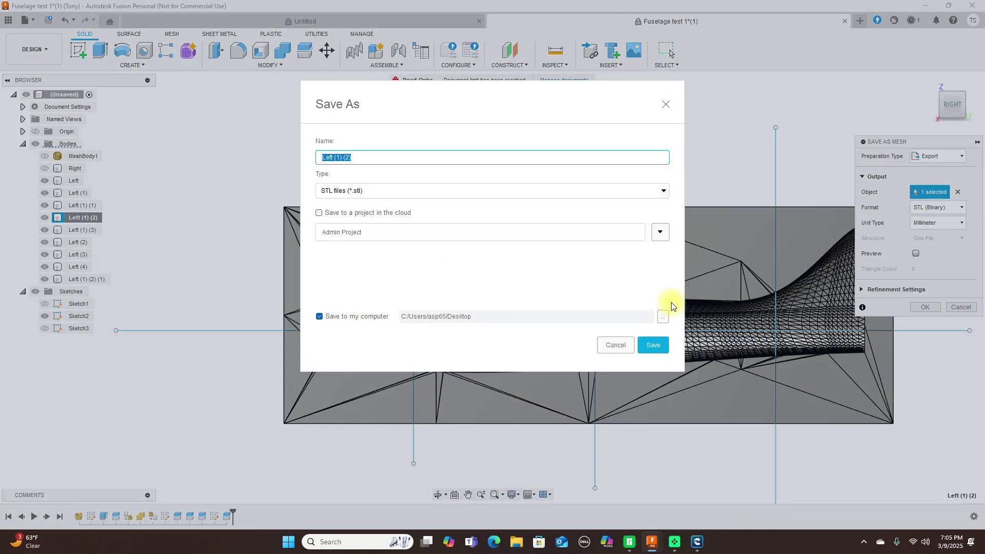
click(655, 345)
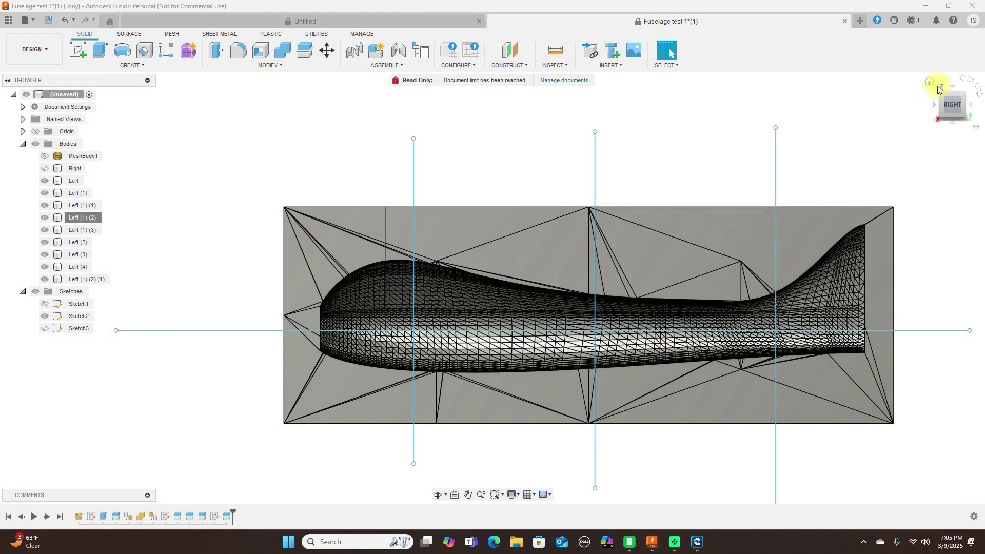
click(926, 7)
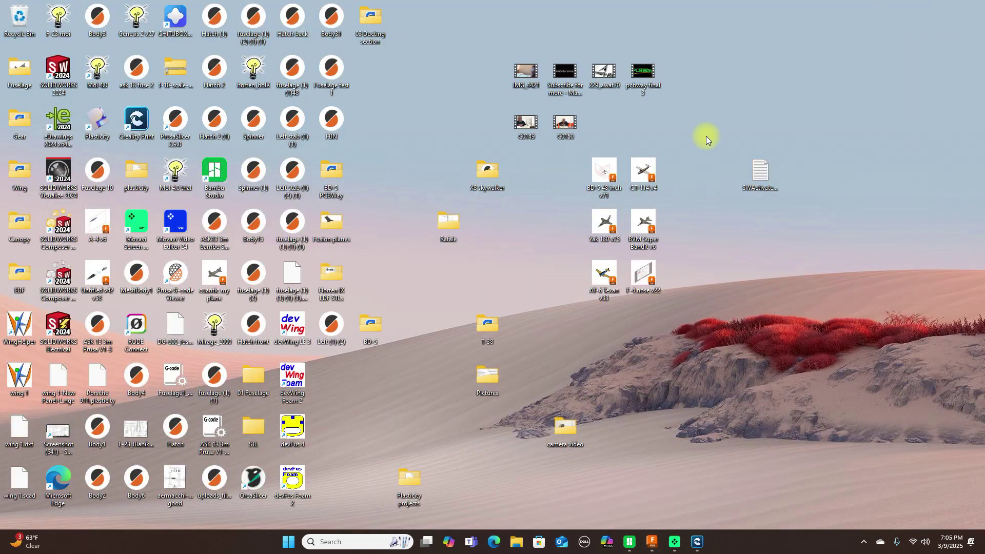
- In Creality Print, open fuselage (1) (2) from the Desktop onto the build plate
click(696, 540)
click(31, 11)
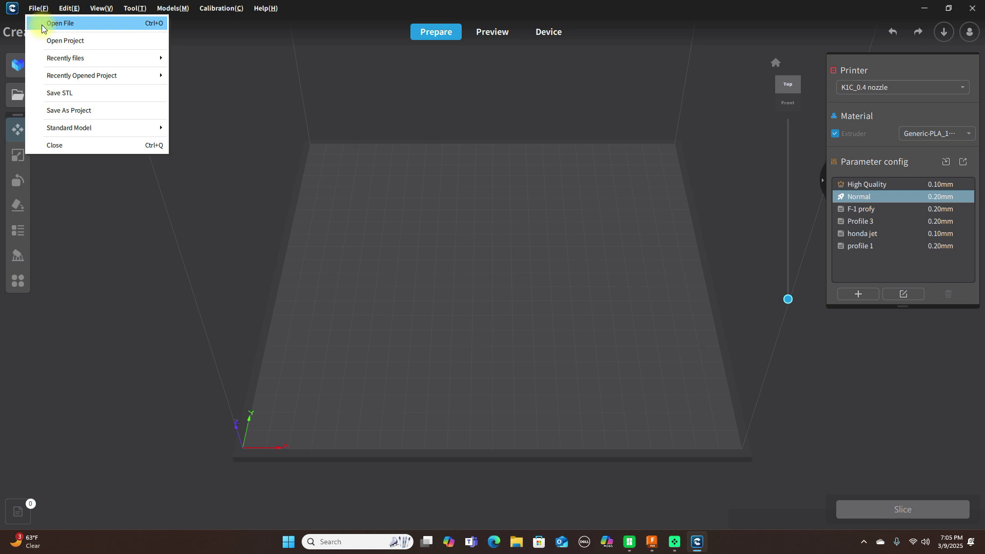
click(41, 23)
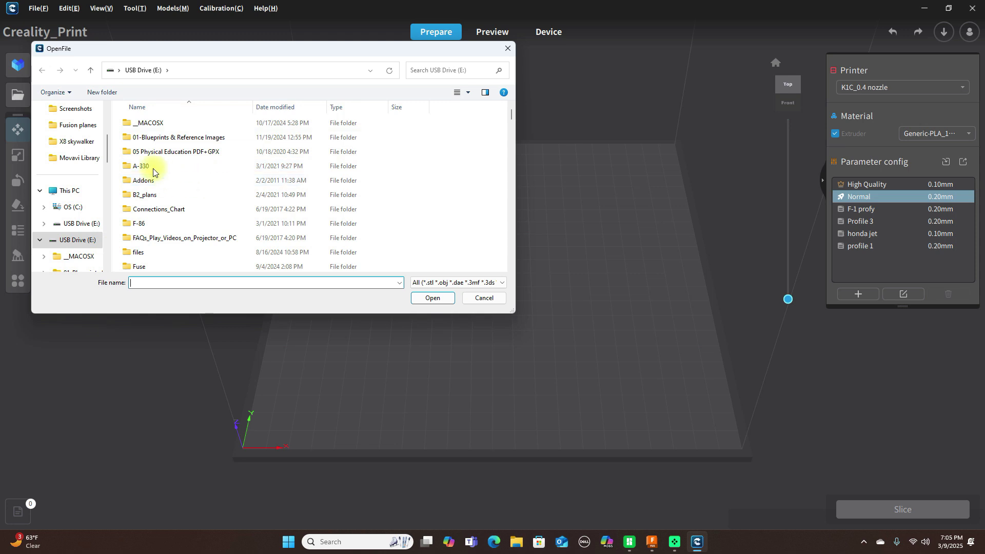
scroll(106, 136, up, 3)
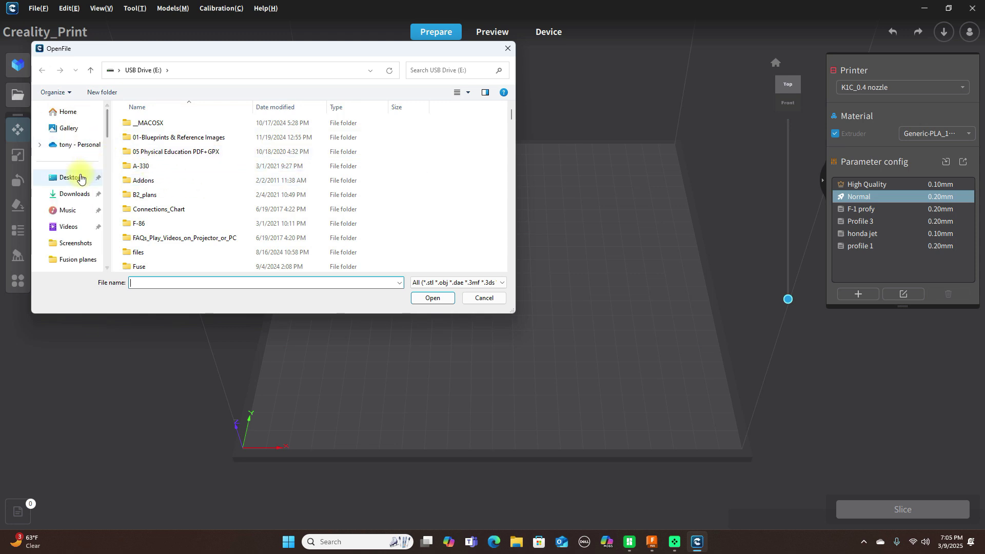
click(77, 177)
scroll(325, 194, down, 5)
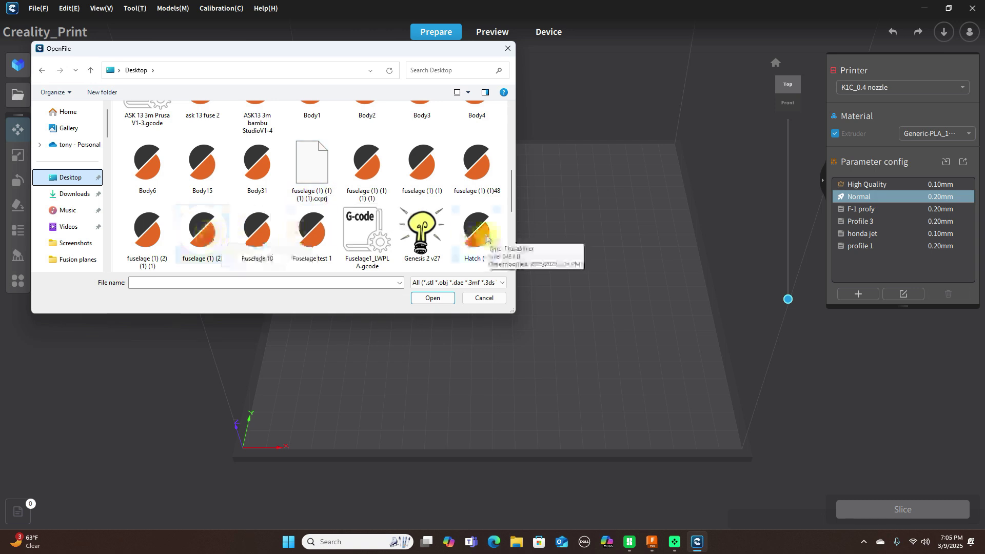
click(208, 235)
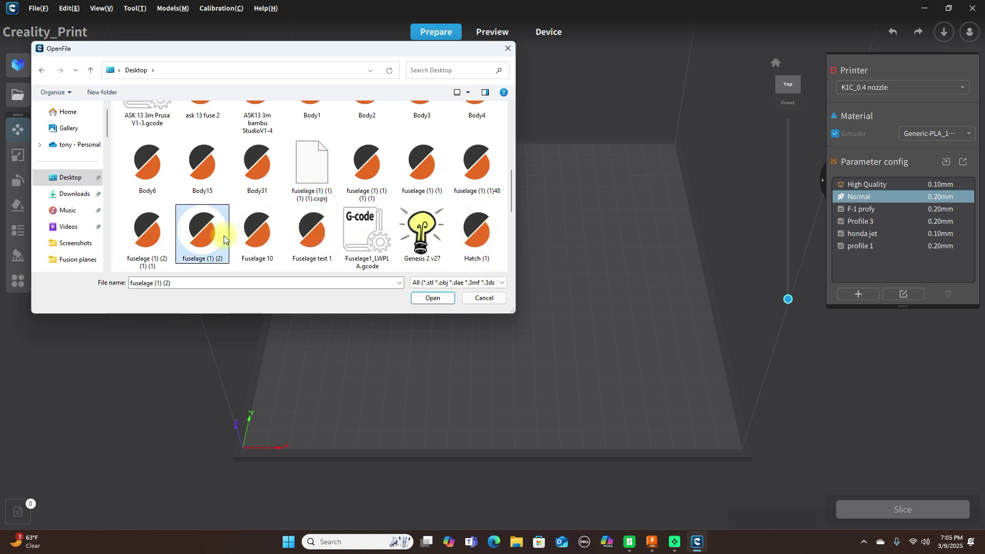
click(435, 298)
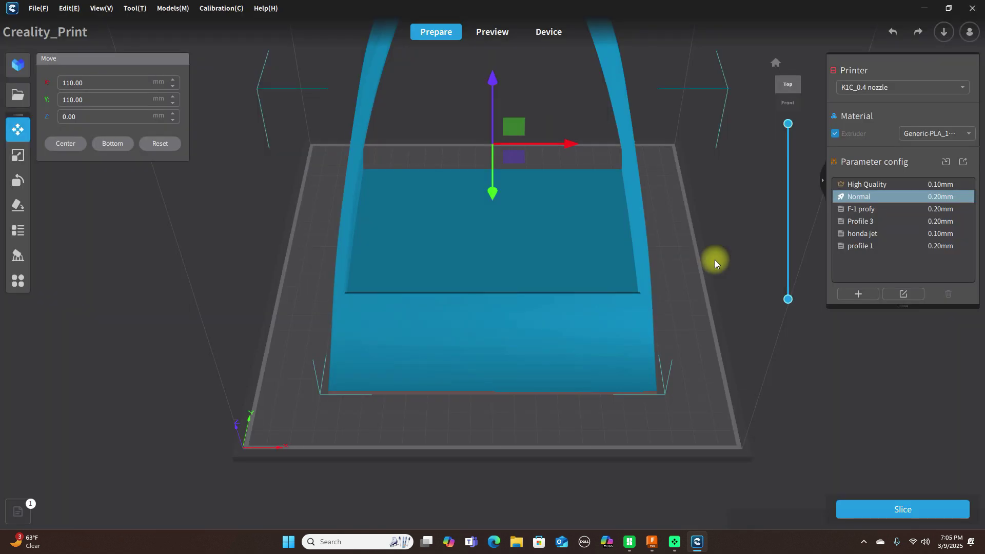
drag(715, 259, 551, 242)
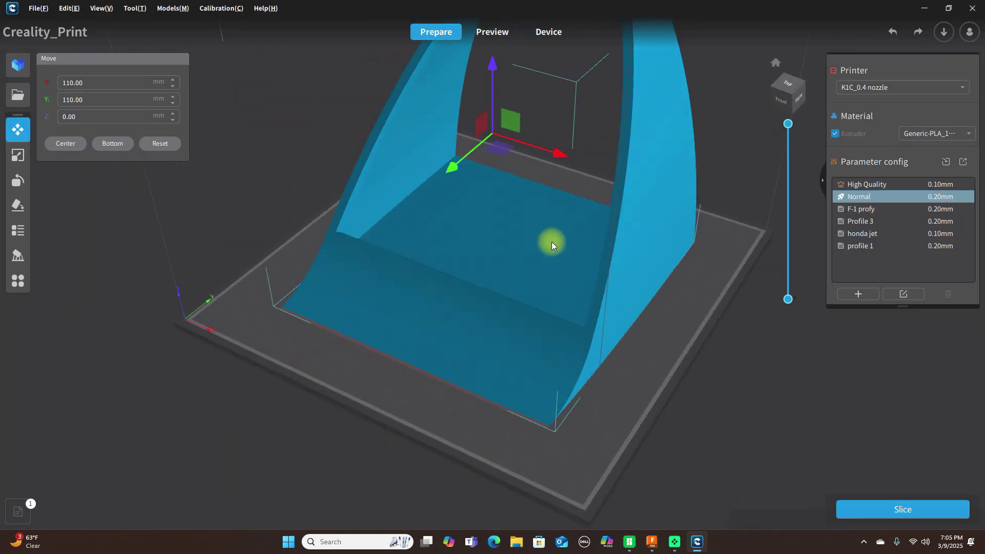
- Delete the loaded fuselage model from the build plate
right_click(623, 243)
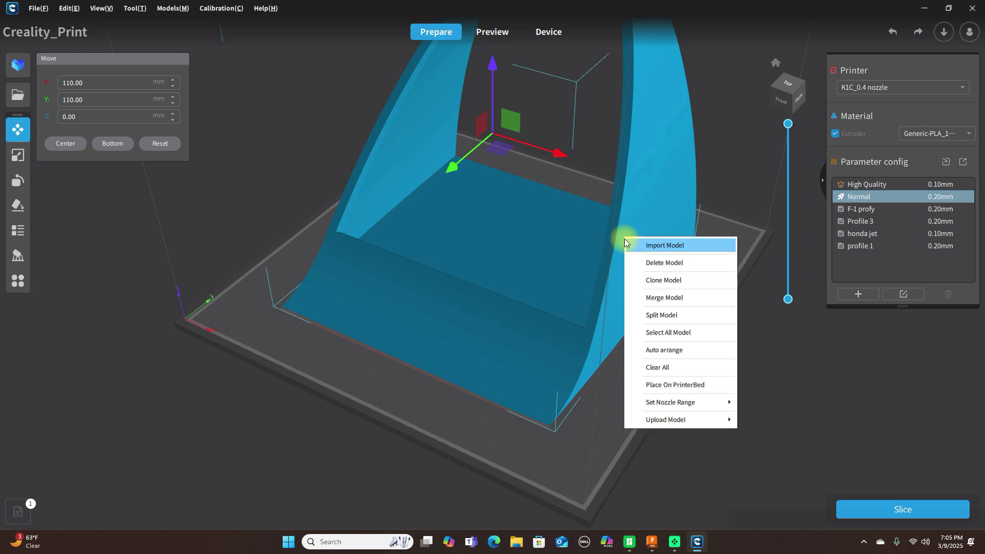
click(647, 262)
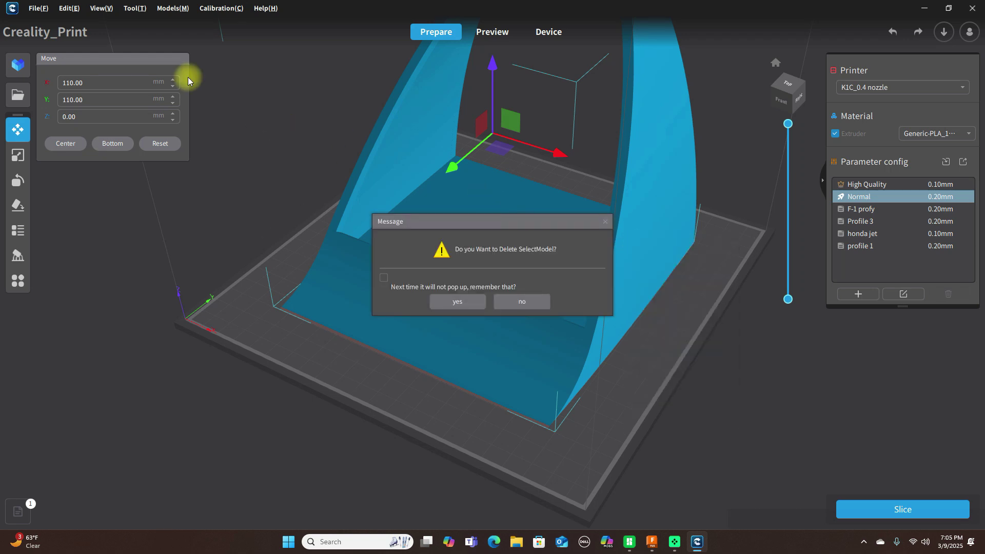
click(456, 301)
- Import Left (1) (2) from the Desktop and decline auto-scaling it
click(38, 8)
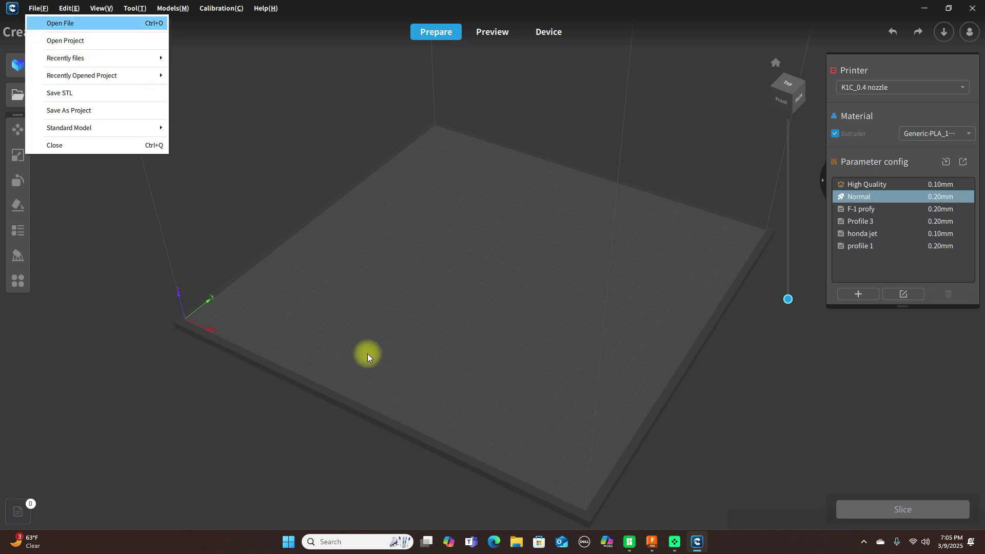
click(102, 45)
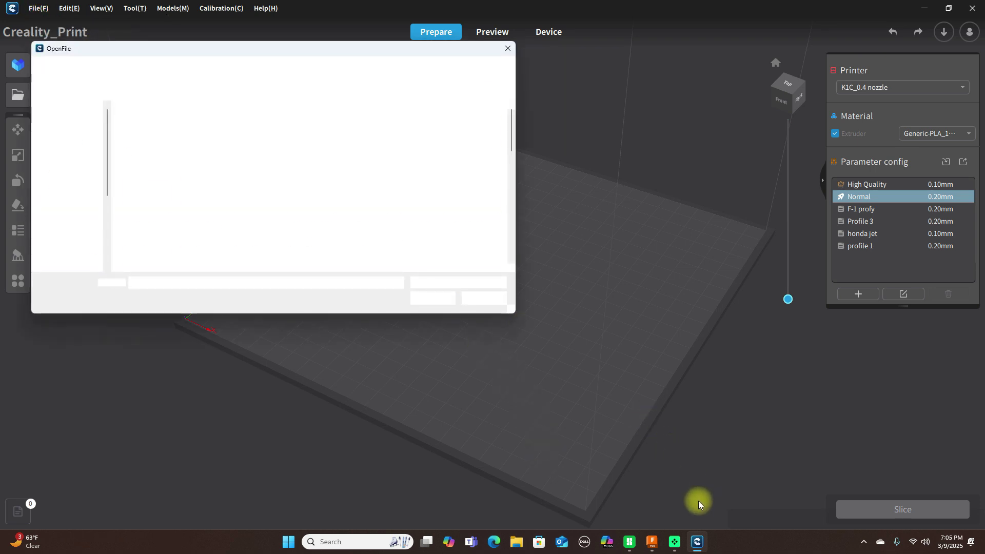
scroll(513, 226, down, 1)
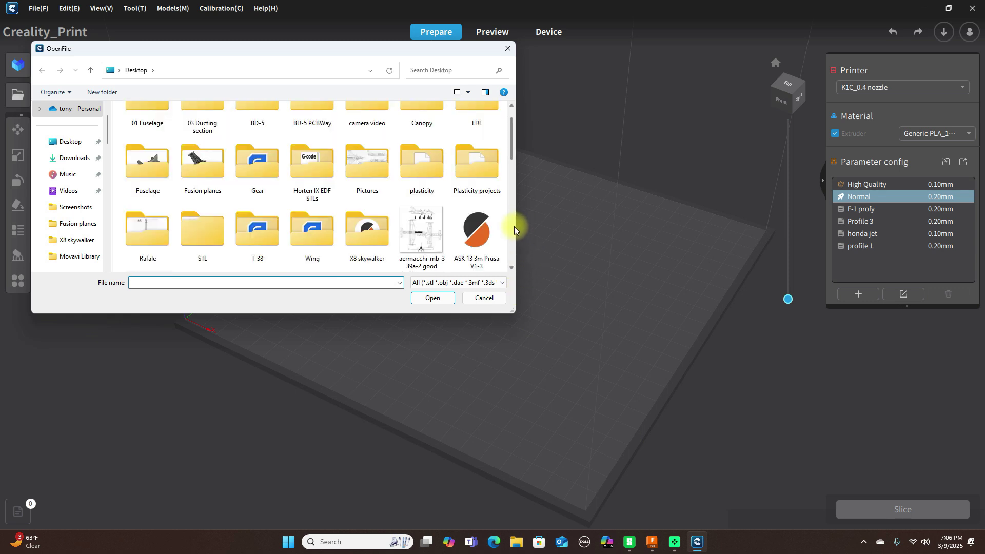
scroll(514, 226, down, 1)
scroll(514, 226, down, 3)
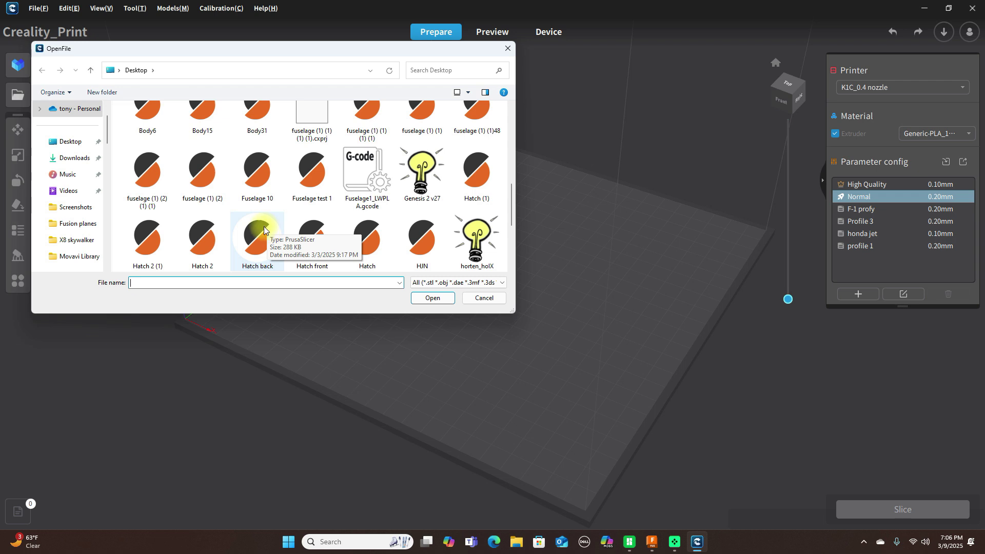
scroll(264, 230, down, 1)
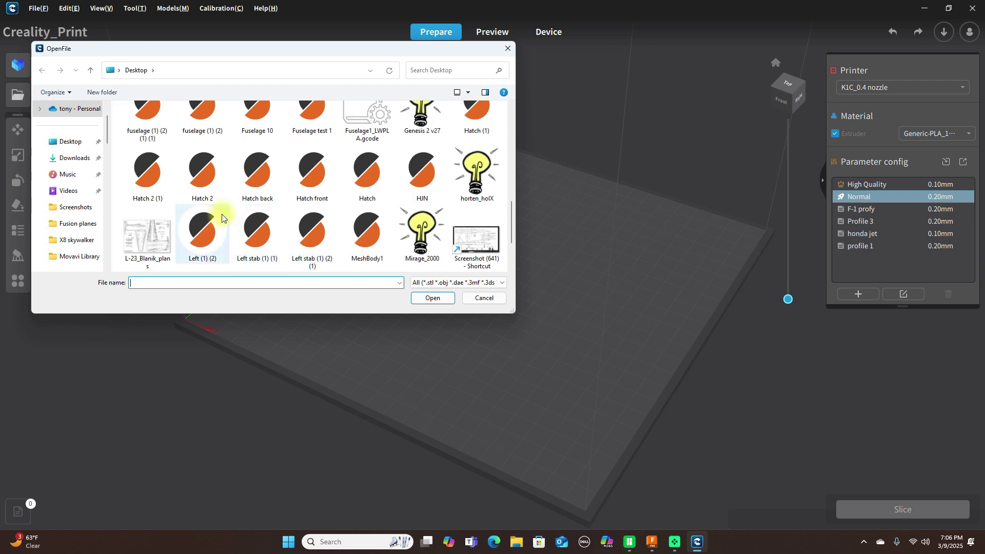
click(211, 231)
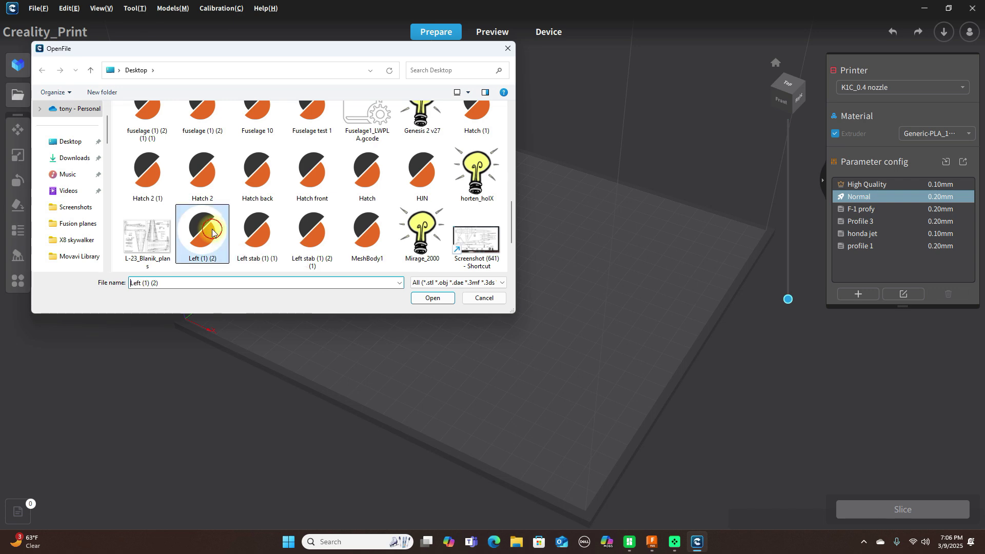
click(433, 298)
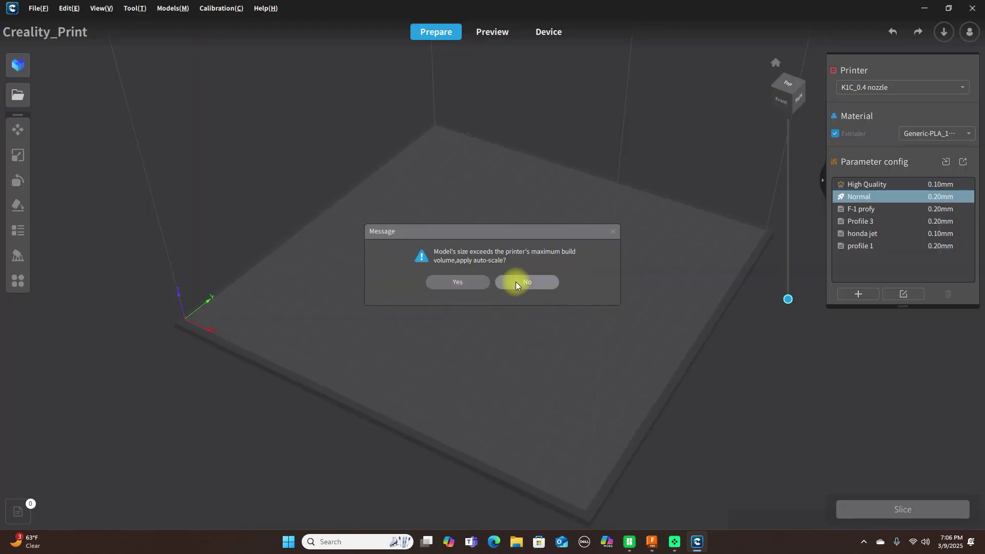
click(516, 281)
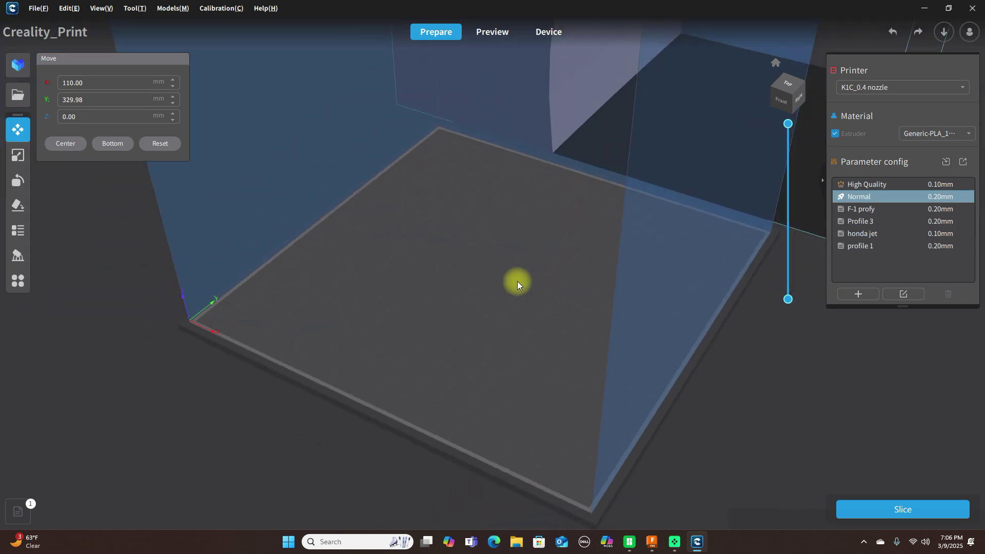
- Inspect the full-size Left (1) (2) piece overflowing the build volume and select it for deletion
right_drag(517, 277, 622, 173)
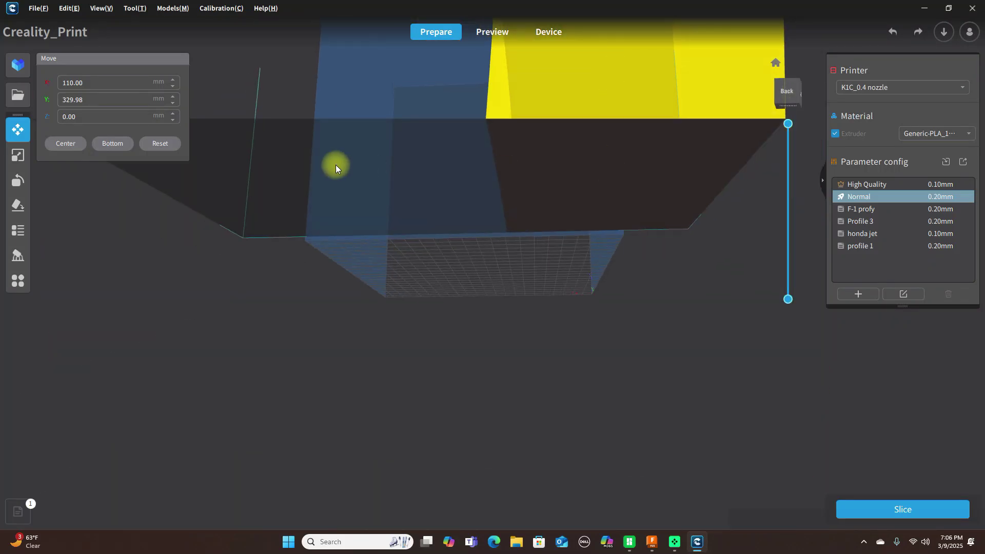
right_drag(551, 112, 556, 109)
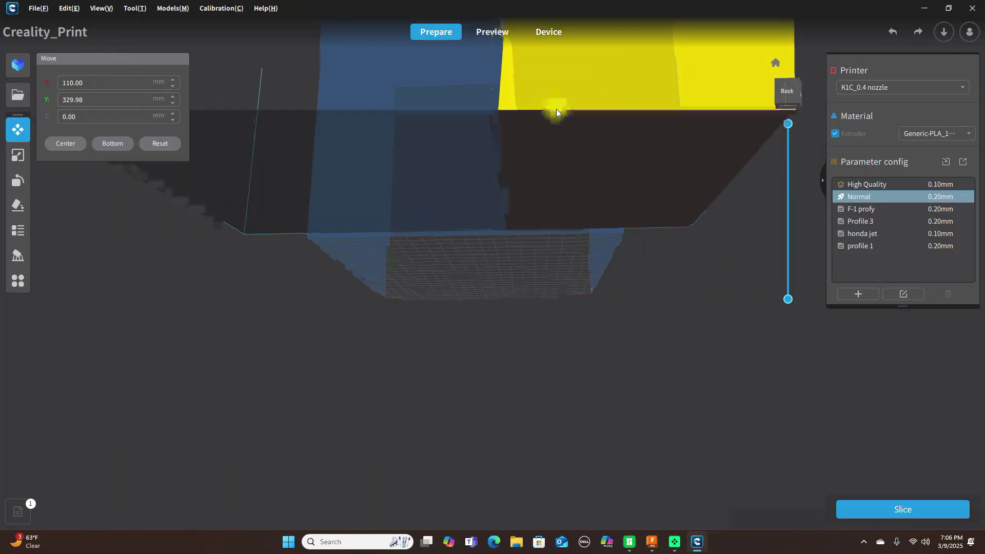
right_click(557, 92)
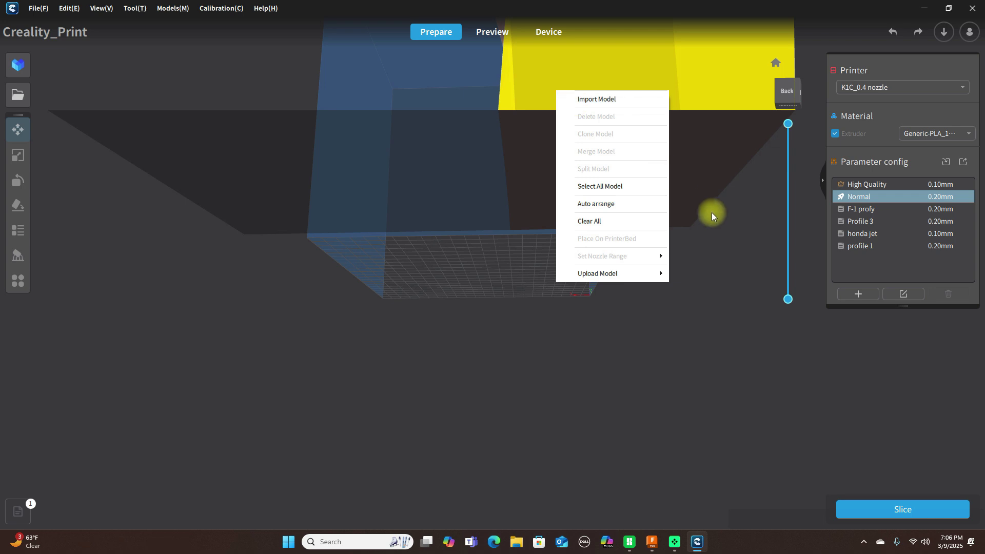
right_drag(714, 223, 588, 240)
right_click(587, 234)
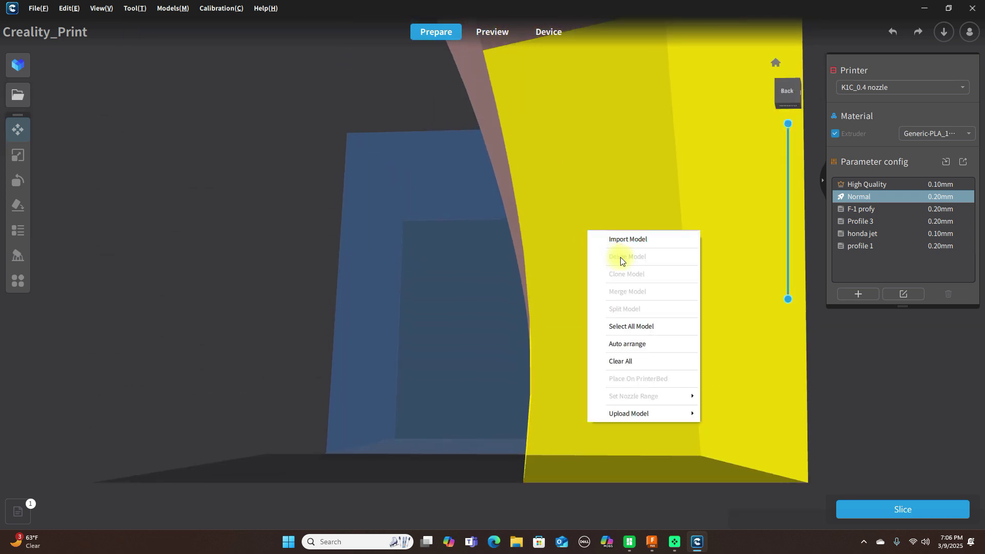
click(565, 183)
right_click(575, 189)
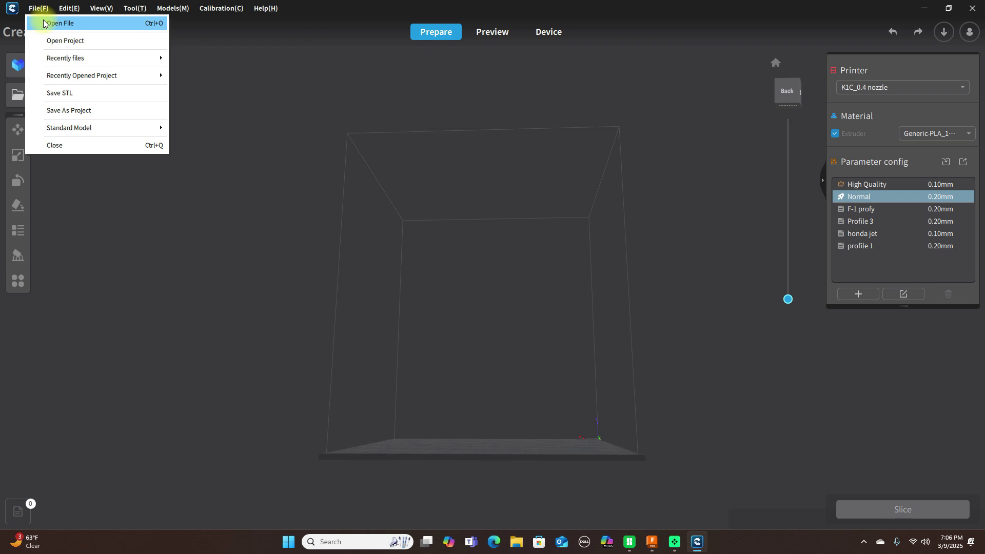
- Reopen Left (1) (2) from the Desktop and accept auto-scaling to fit the bed
click(45, 23)
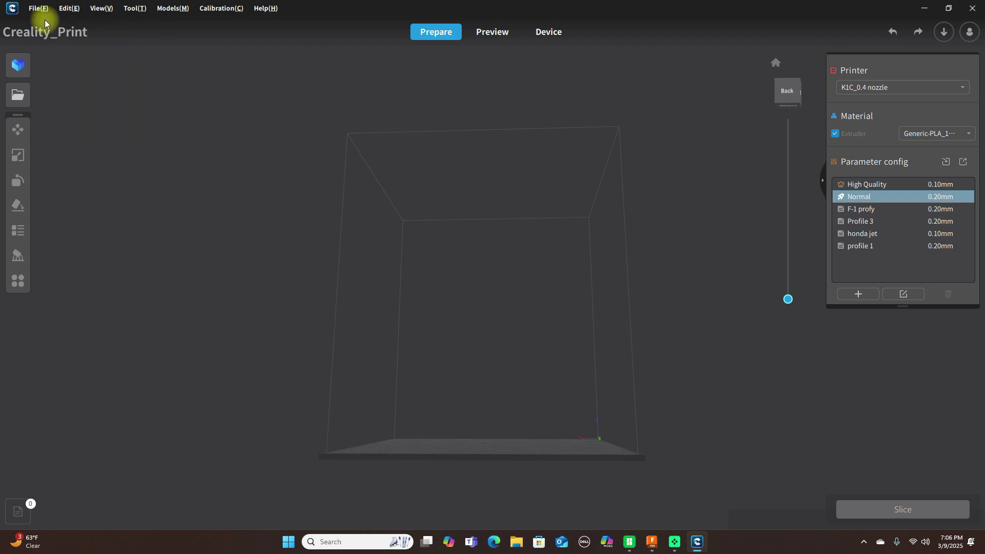
scroll(275, 168, down, 2)
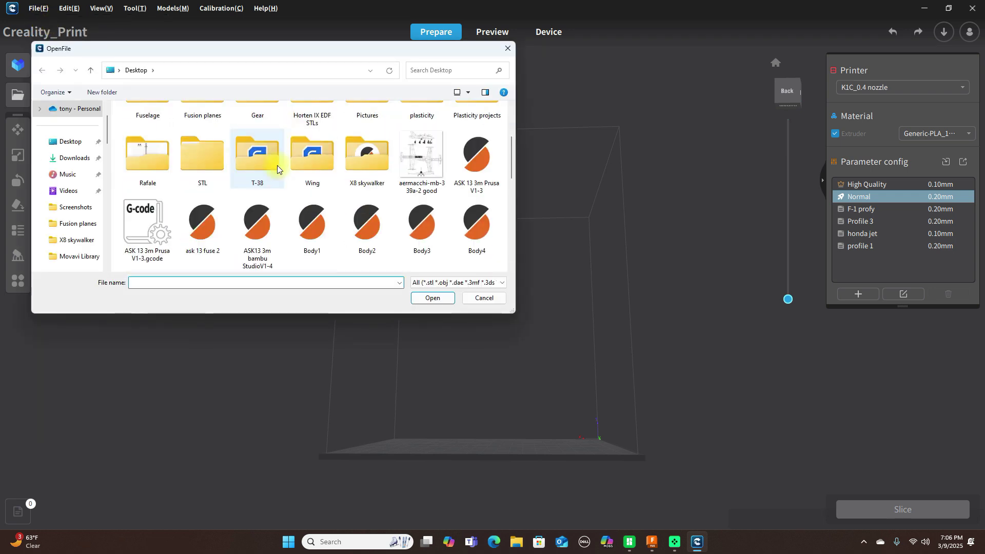
scroll(277, 168, down, 5)
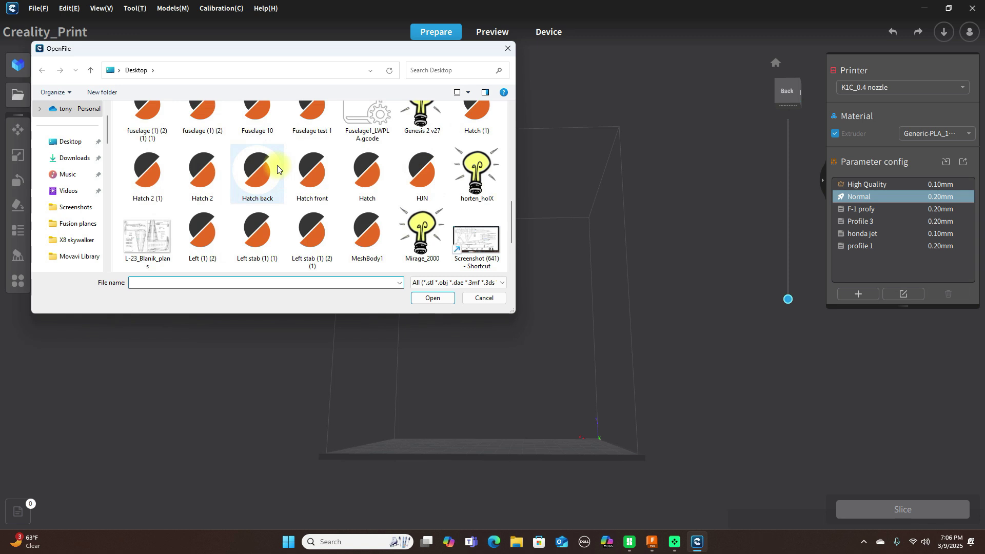
scroll(277, 168, down, 2)
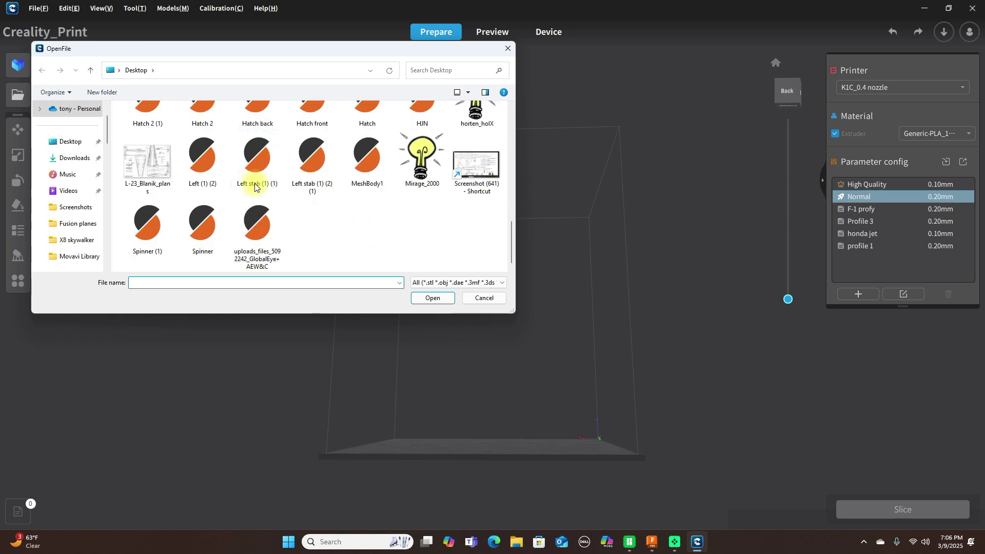
click(203, 164)
click(433, 302)
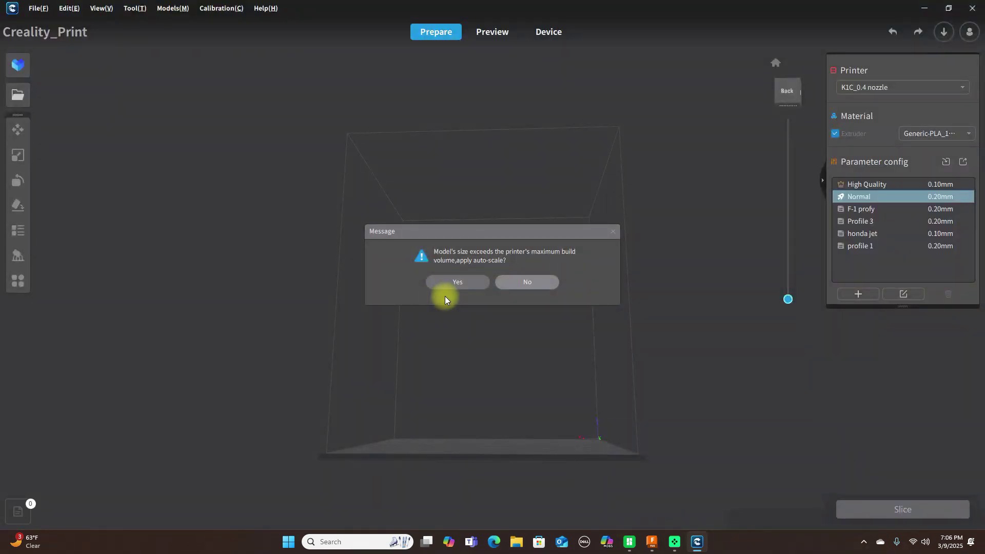
click(458, 282)
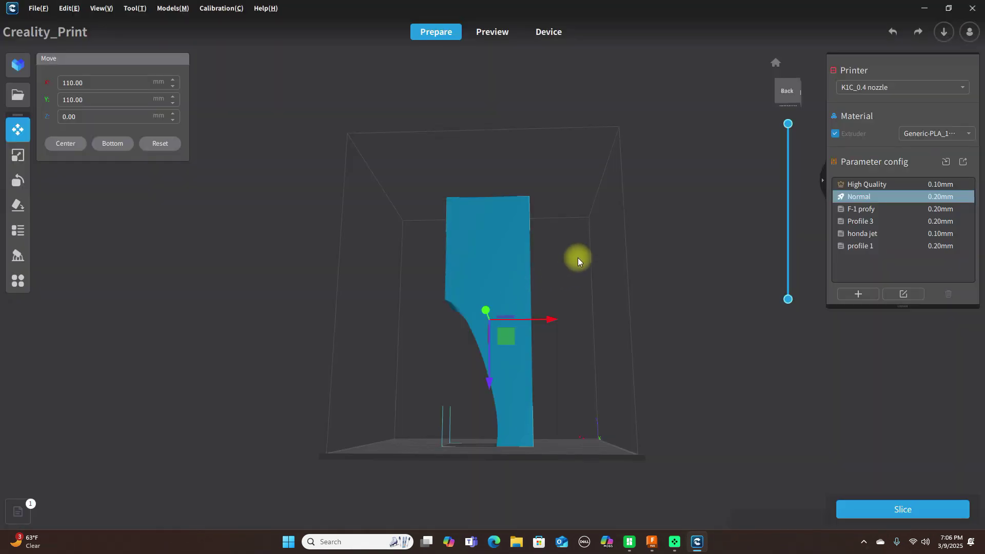
- Lay the scaled piece on a face with Place on Bottom, then return to Fusion
right_drag(465, 267, 656, 328)
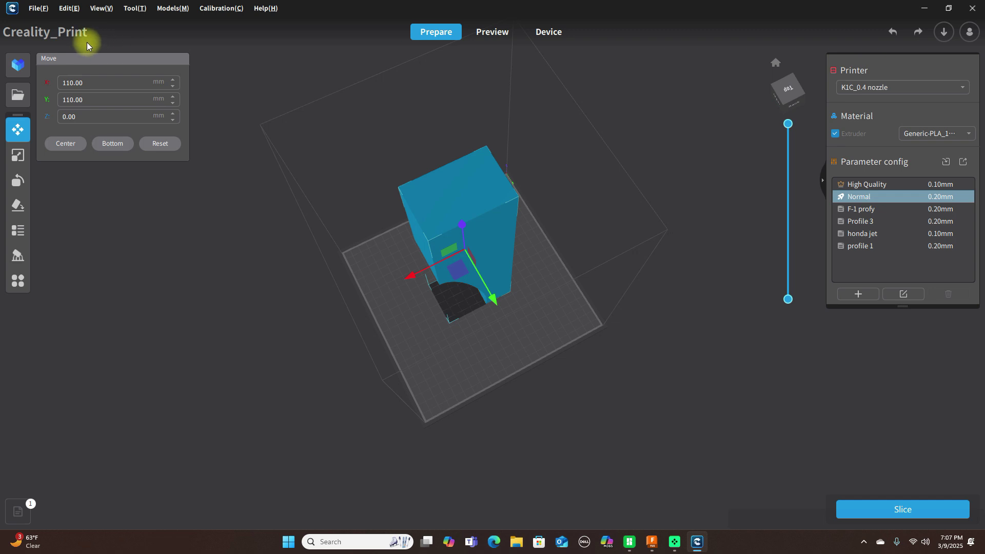
click(19, 205)
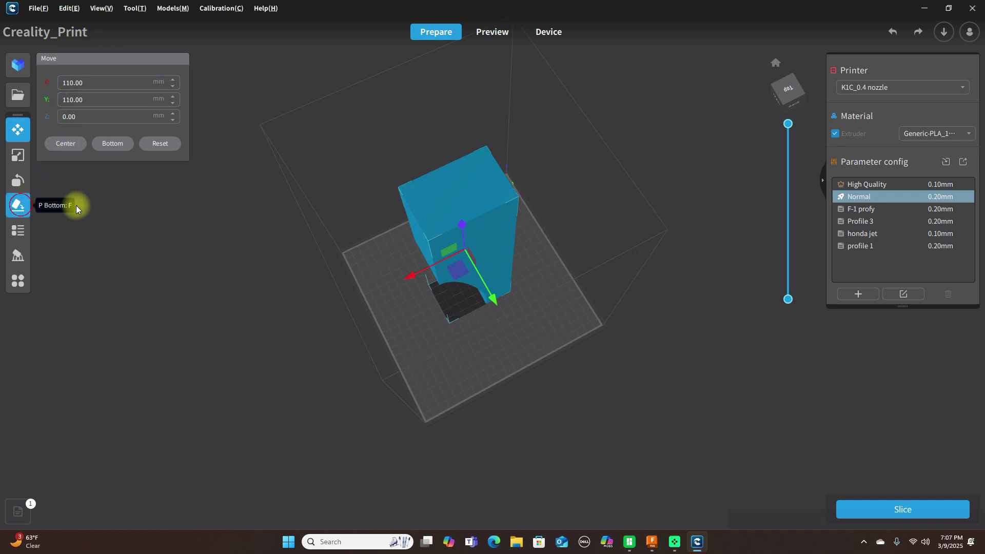
click(440, 217)
right_drag(641, 277, 564, 194)
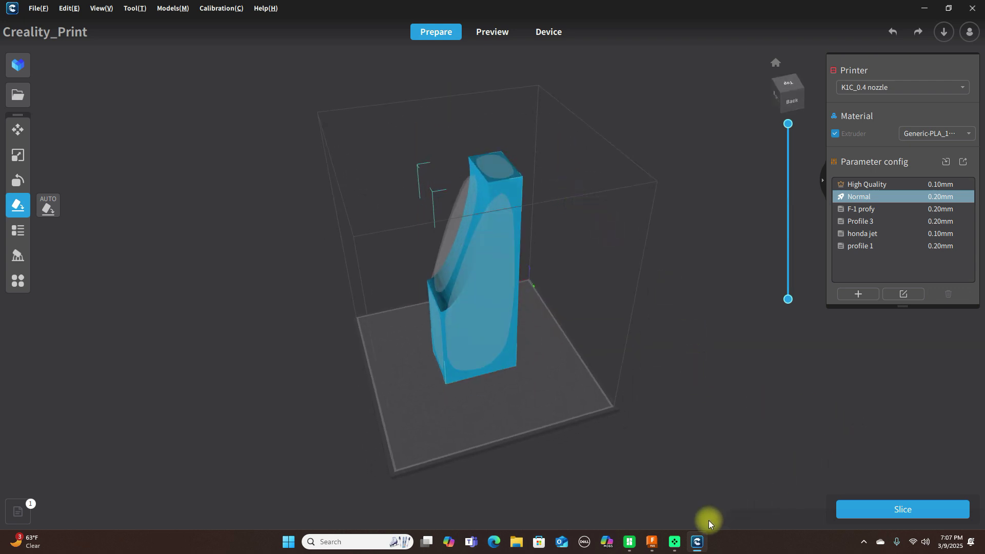
click(652, 541)
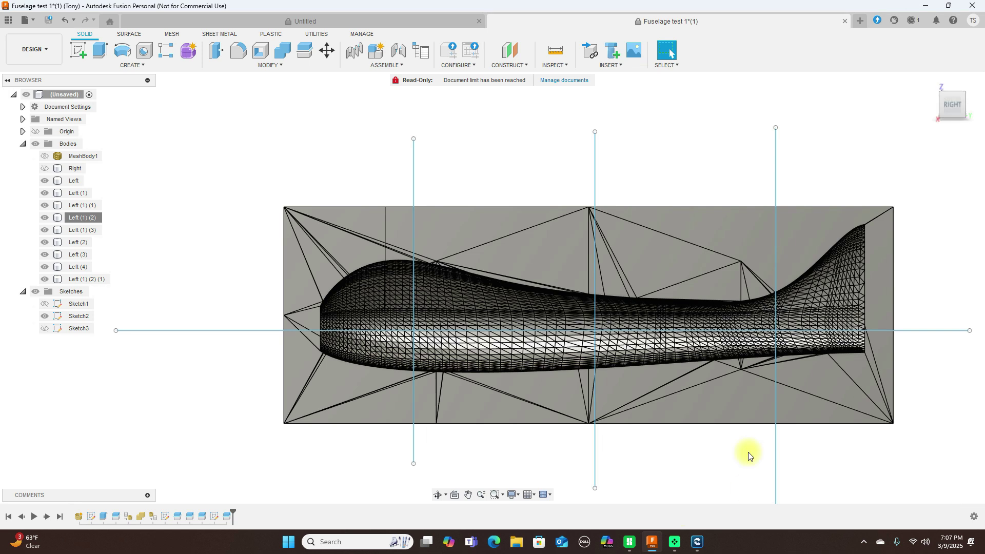
click(940, 104)
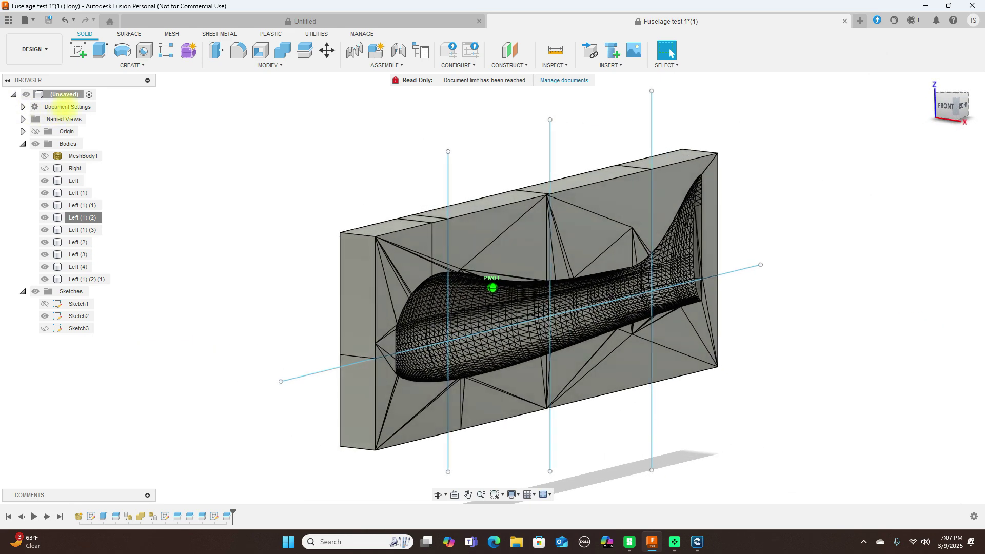
mouse_move(828, 110)
shift+middle_down()
mouse_move(804, 113)
mouse_move(818, 99)
shift+middle_up()
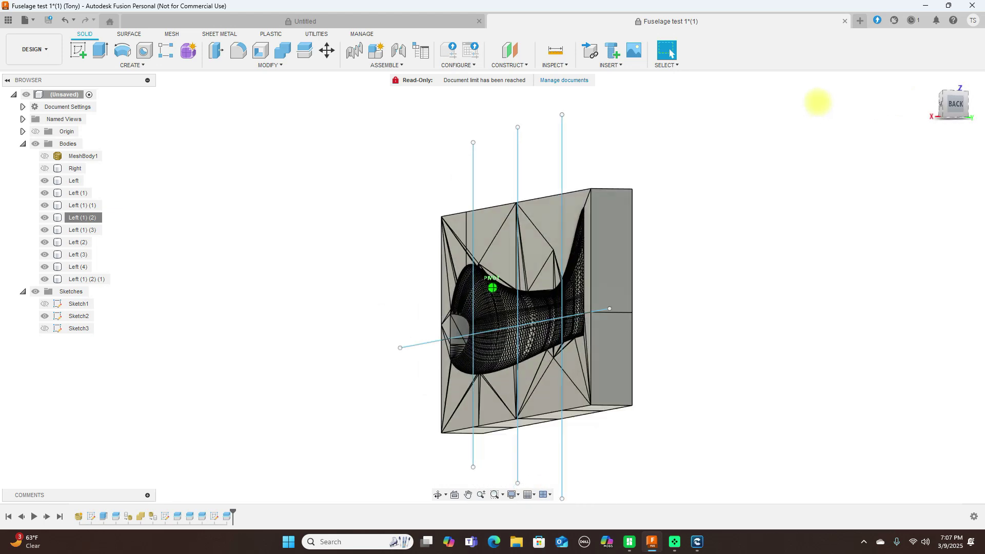
click(943, 106)
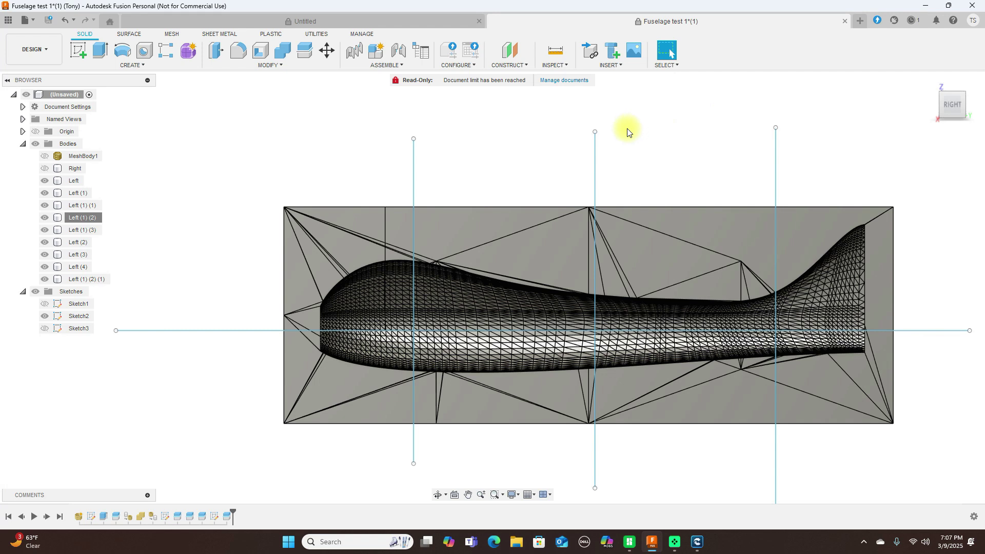
- Look through the Solid and Mesh Modify command lists without running anything
click(281, 67)
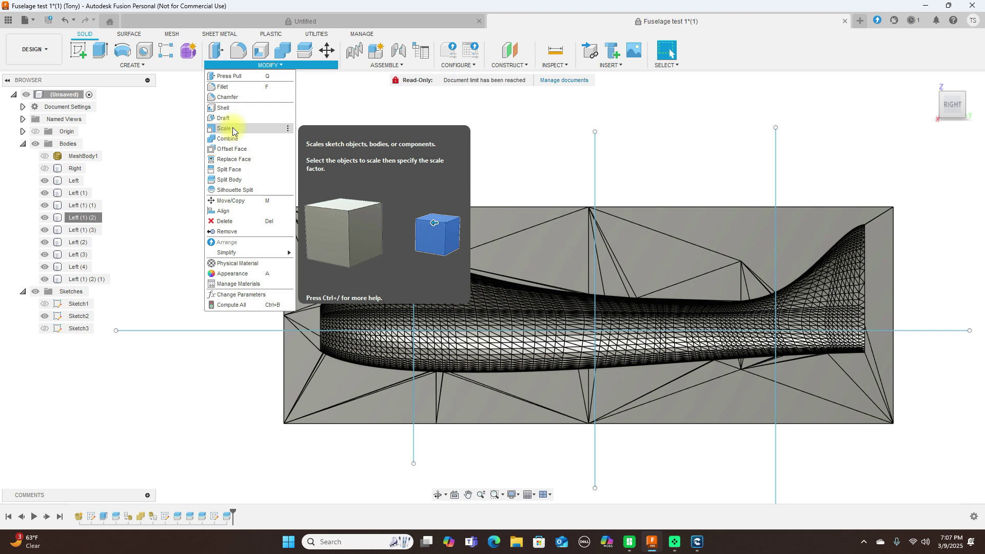
click(303, 113)
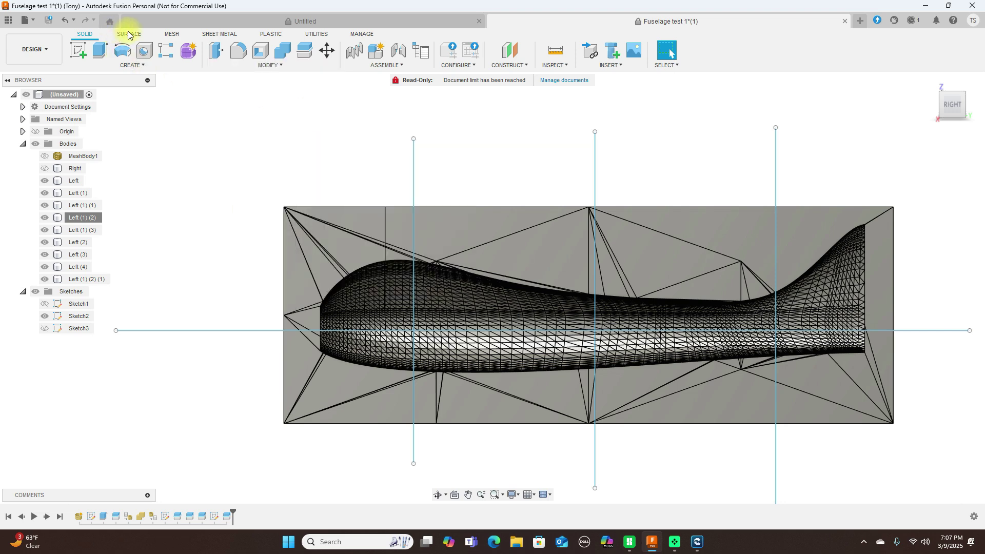
click(171, 34)
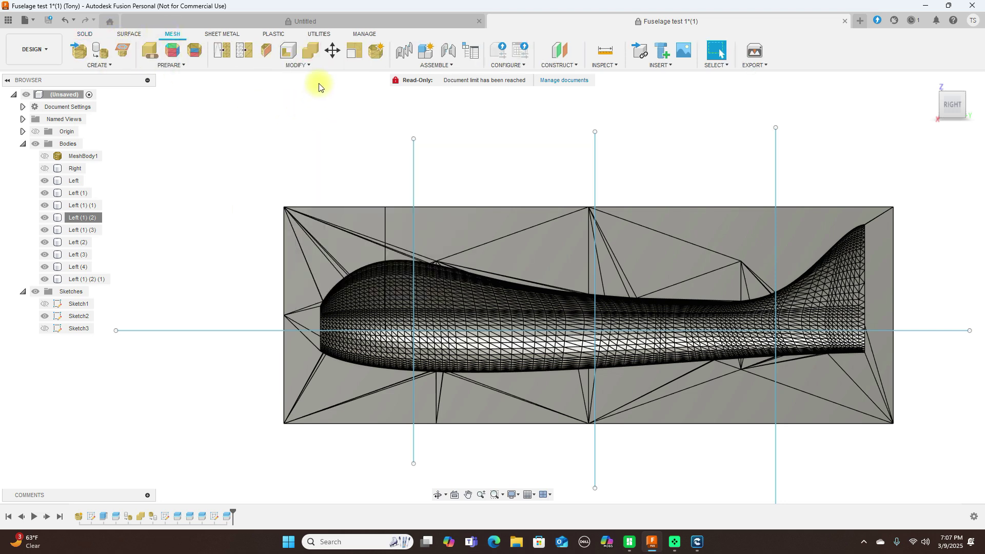
click(306, 64)
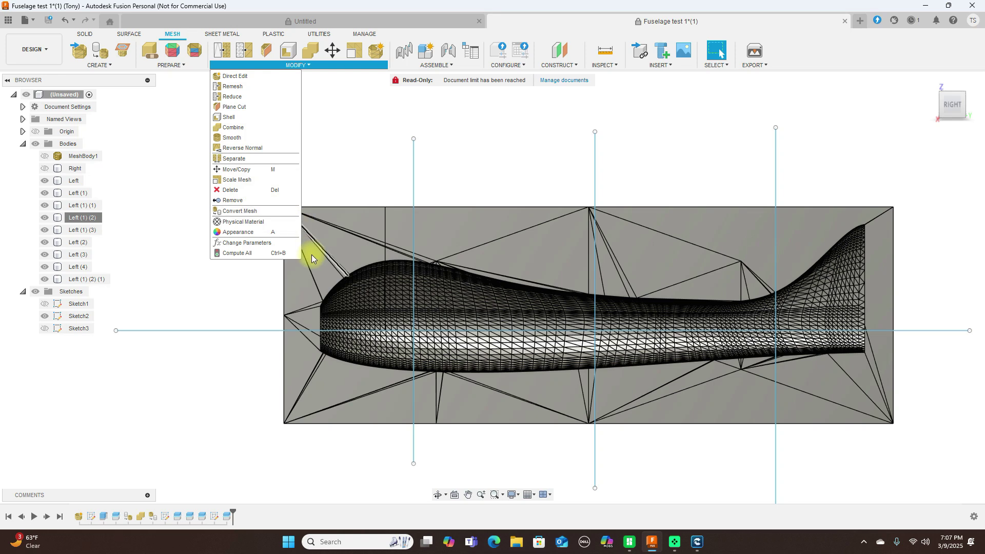
click(354, 116)
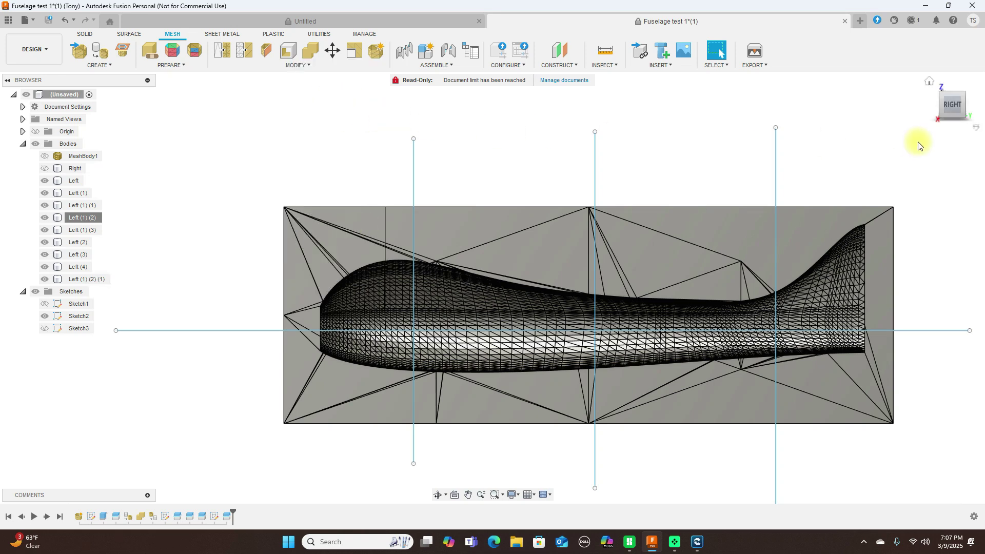
- Orbit the mold around and snap back to the Right side view
click(962, 106)
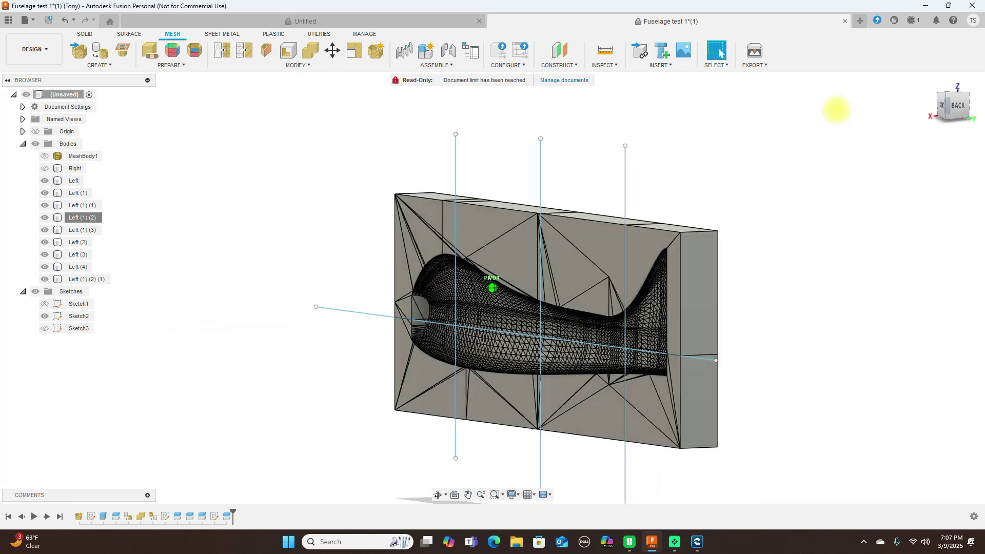
shift+middle_drag(834, 100, 949, 99)
shift+middle_drag(57, 107, 973, 110)
click(952, 110)
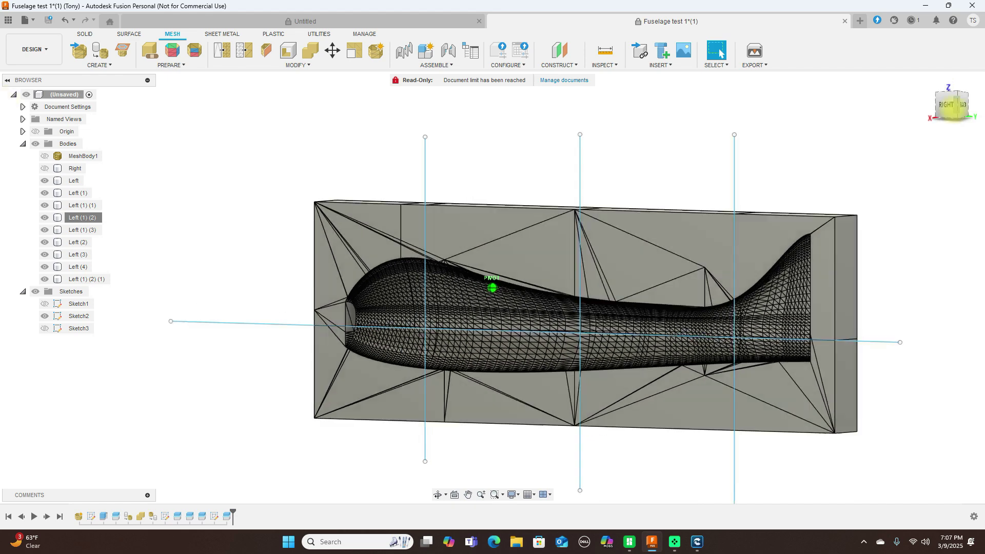
- Return to the Solid tools and orbit the mold, ending zoomed out on the Right view
click(89, 35)
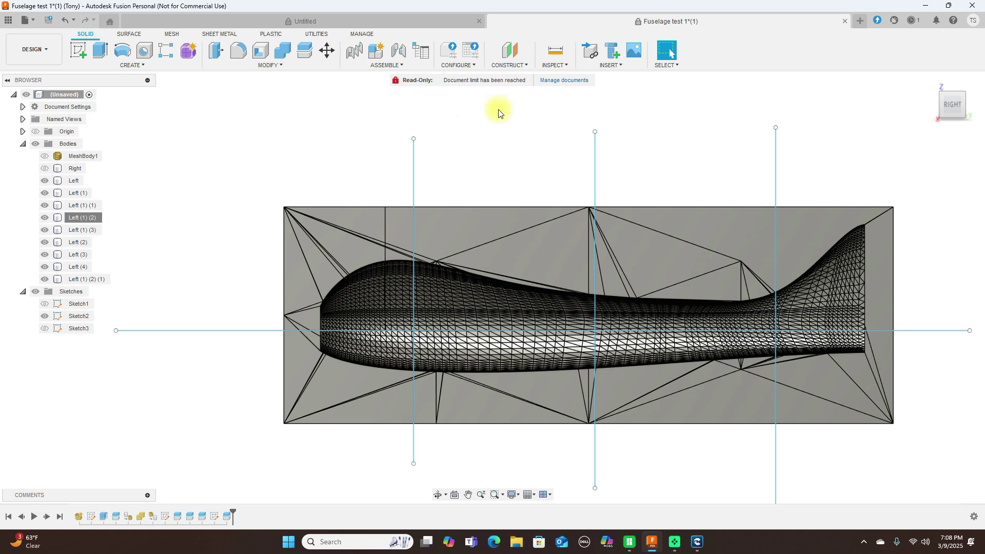
scroll(531, 126, down, 2)
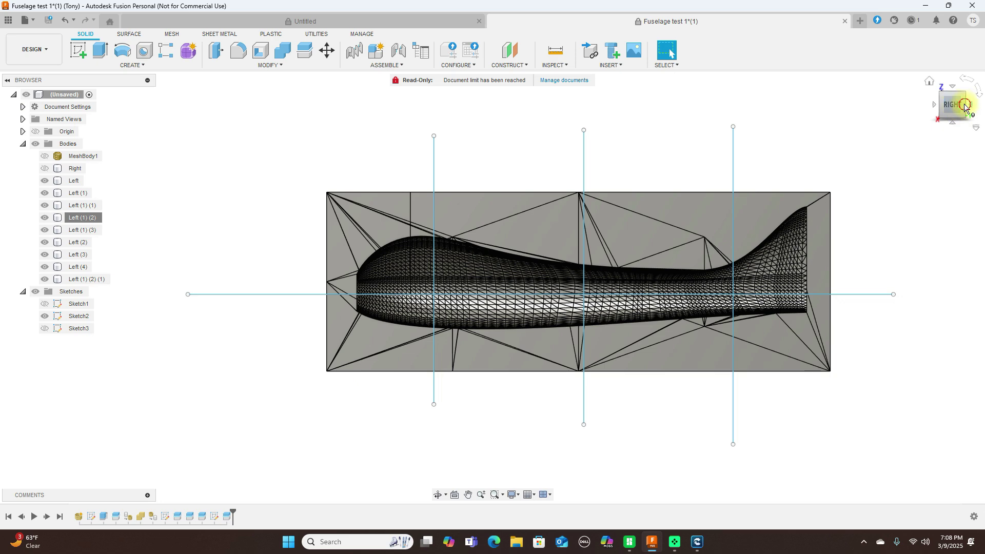
mouse_move(964, 107)
mouse_down()
mouse_move(824, 125)
mouse_move(813, 114)
mouse_move(855, 101)
mouse_move(835, 114)
mouse_up()
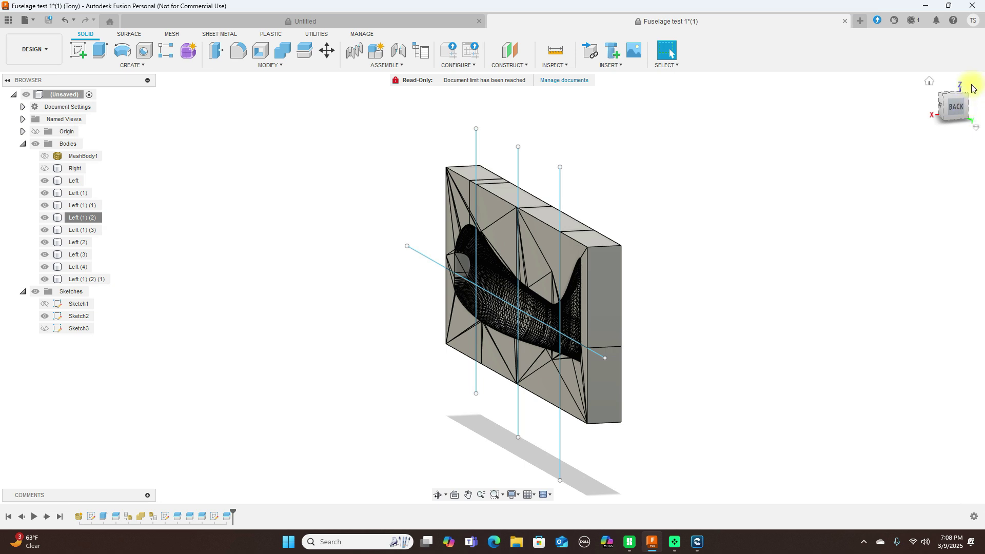
mouse_move(945, 111)
mouse_down()
mouse_move(981, 106)
mouse_move(919, 102)
mouse_move(957, 105)
mouse_move(945, 110)
mouse_up()
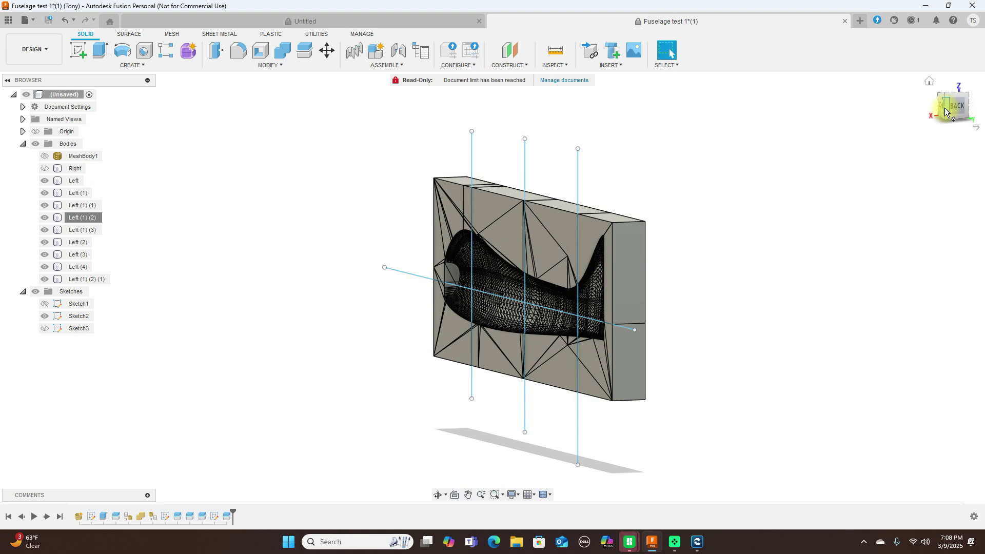
scroll(717, 197, up, 2)
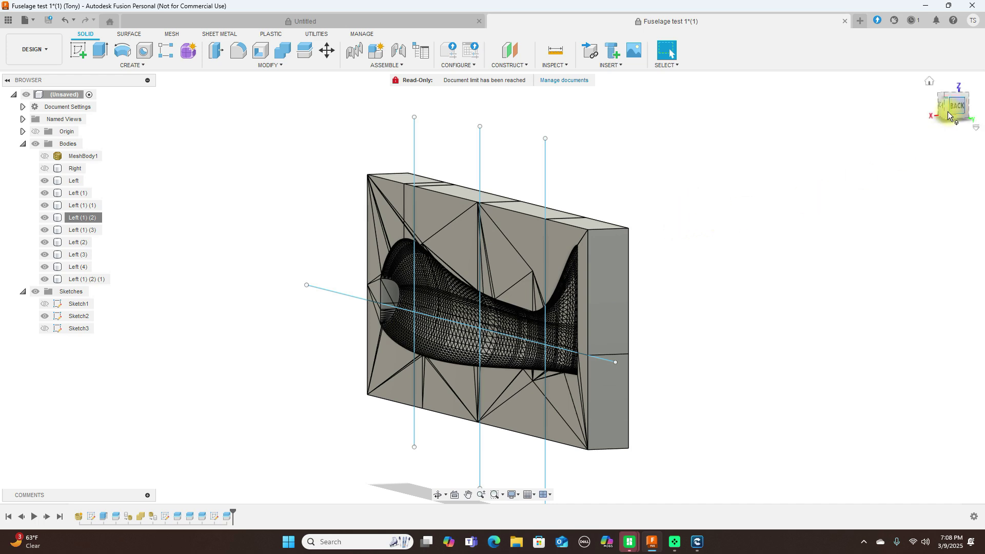
mouse_move(944, 111)
mouse_down()
mouse_move(978, 116)
mouse_move(958, 105)
mouse_up()
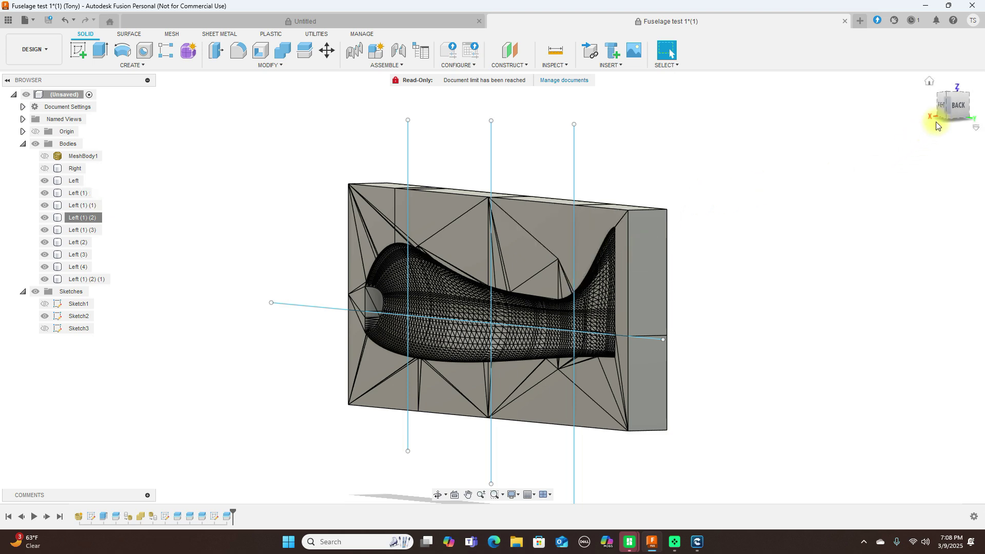
click(949, 112)
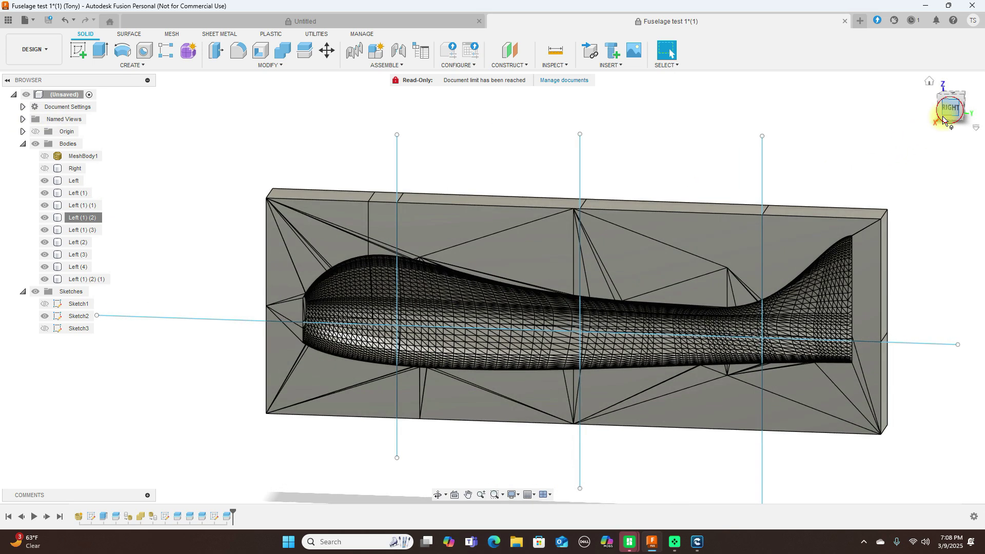
scroll(688, 183, down, 2)
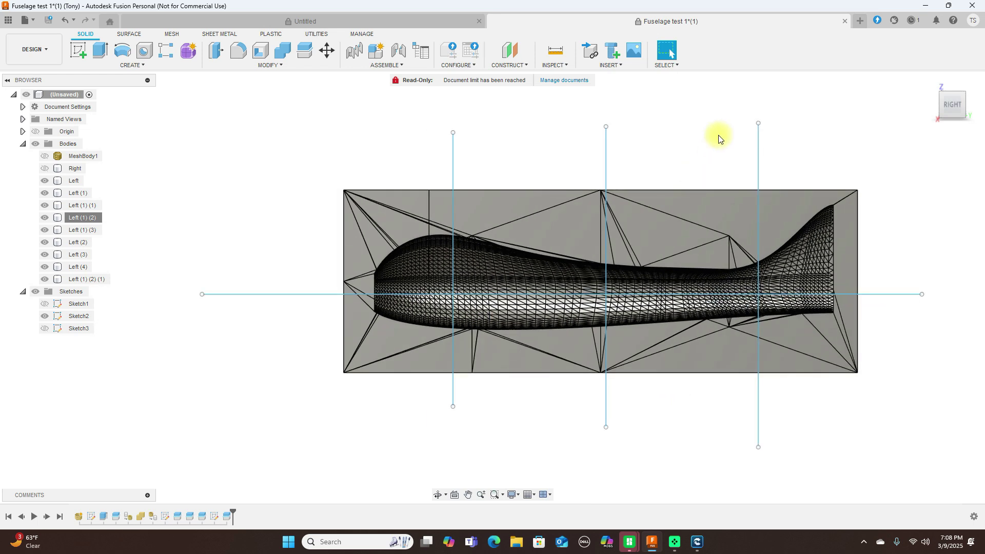